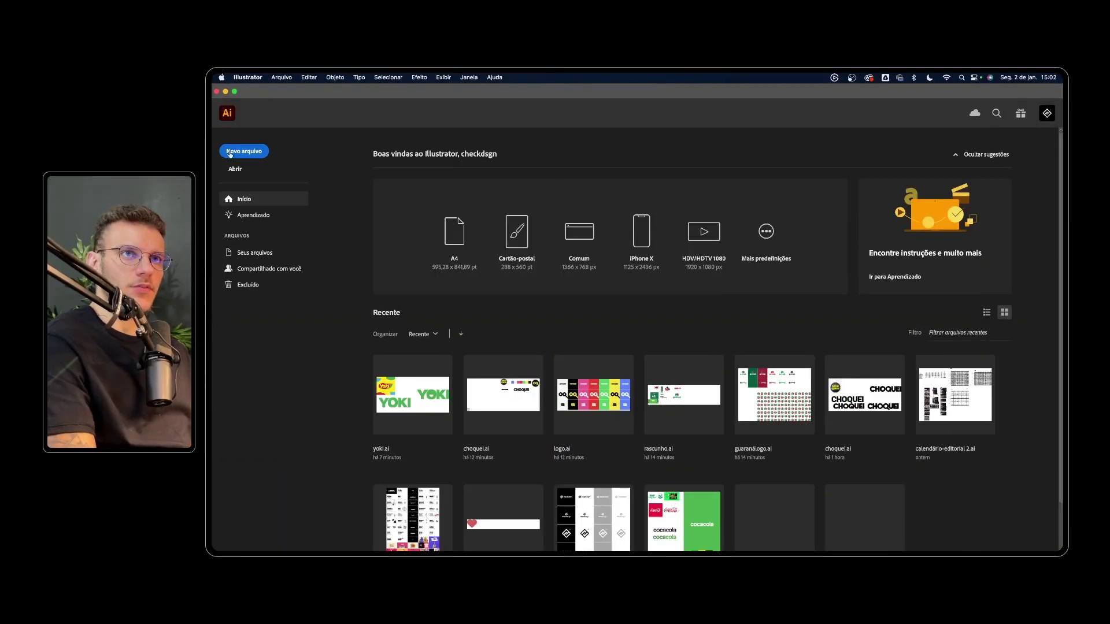
Create a new 1920 px wide document, then open a new browser window.
left_click(231, 154)
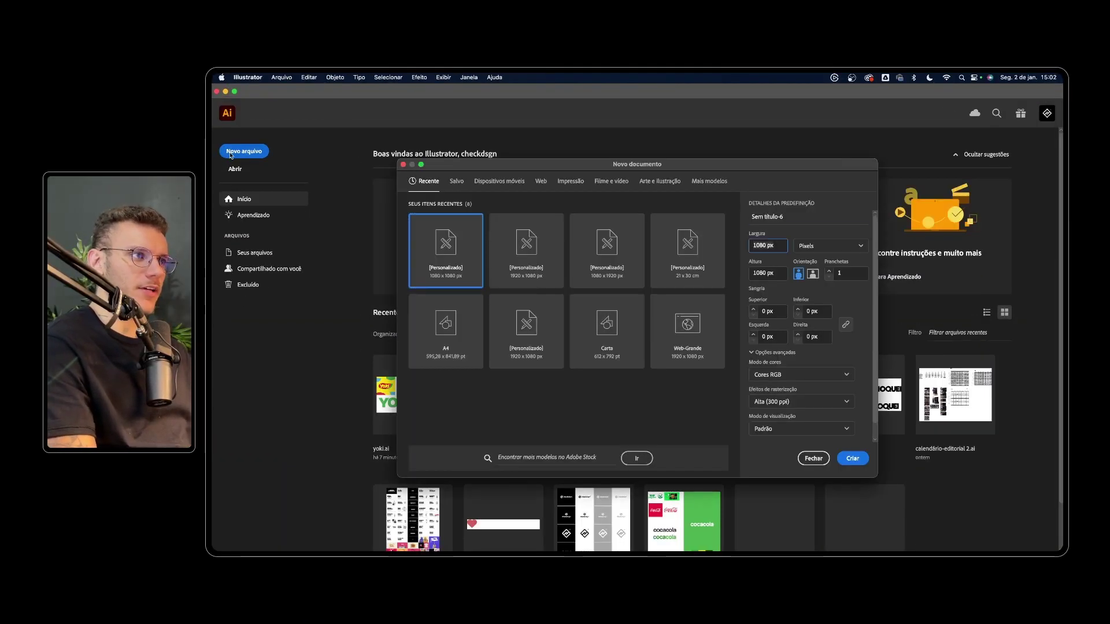
type("1920")
key("Return")
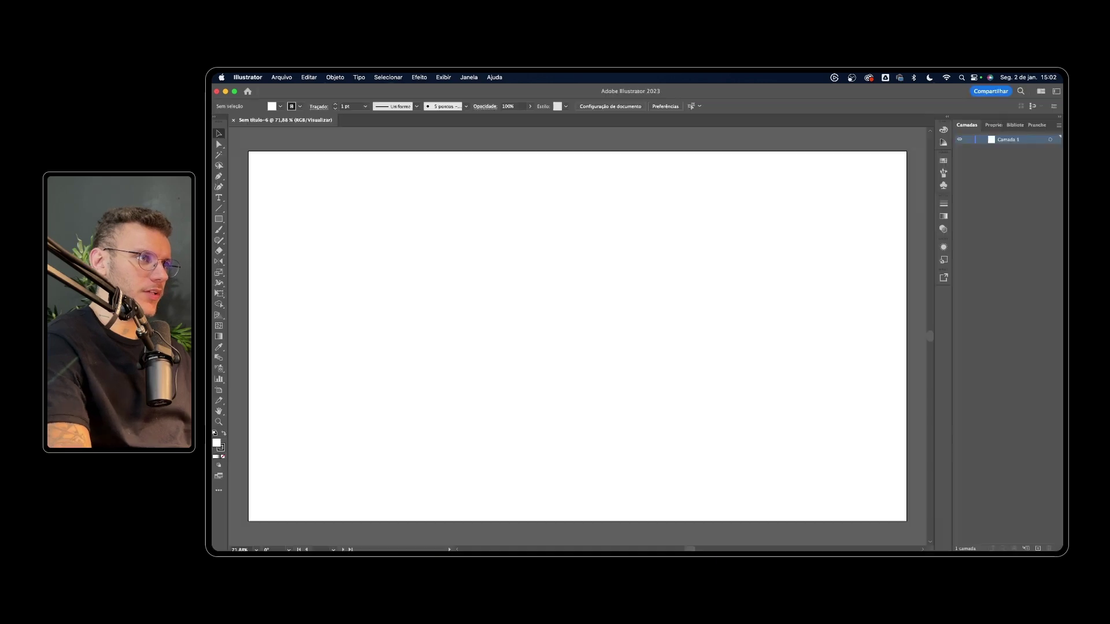
key("super+Tab")
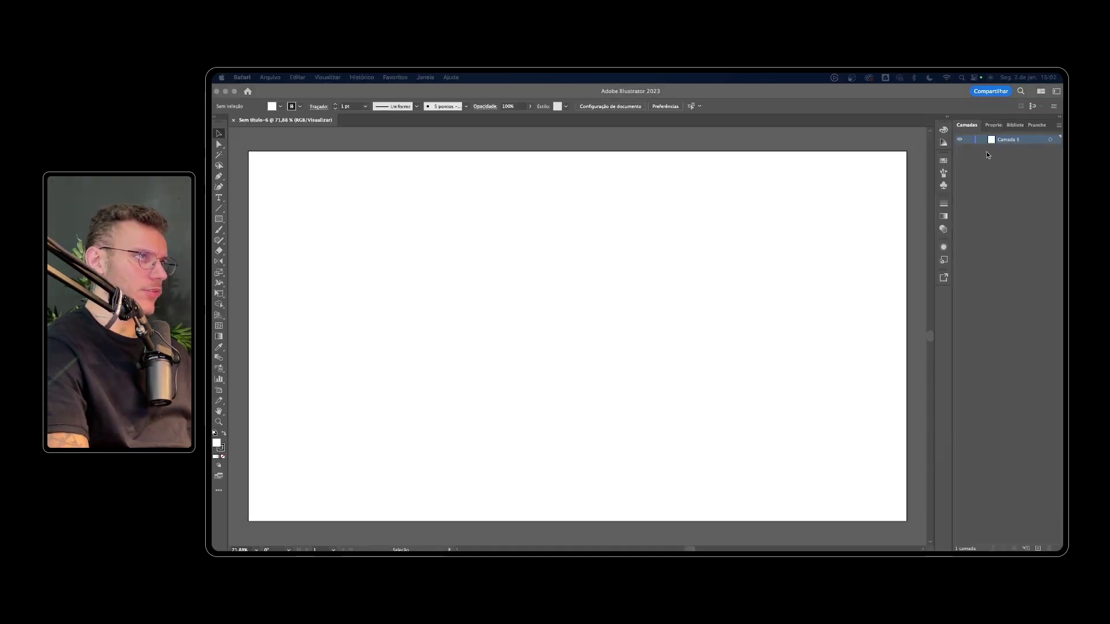
key("super+n")
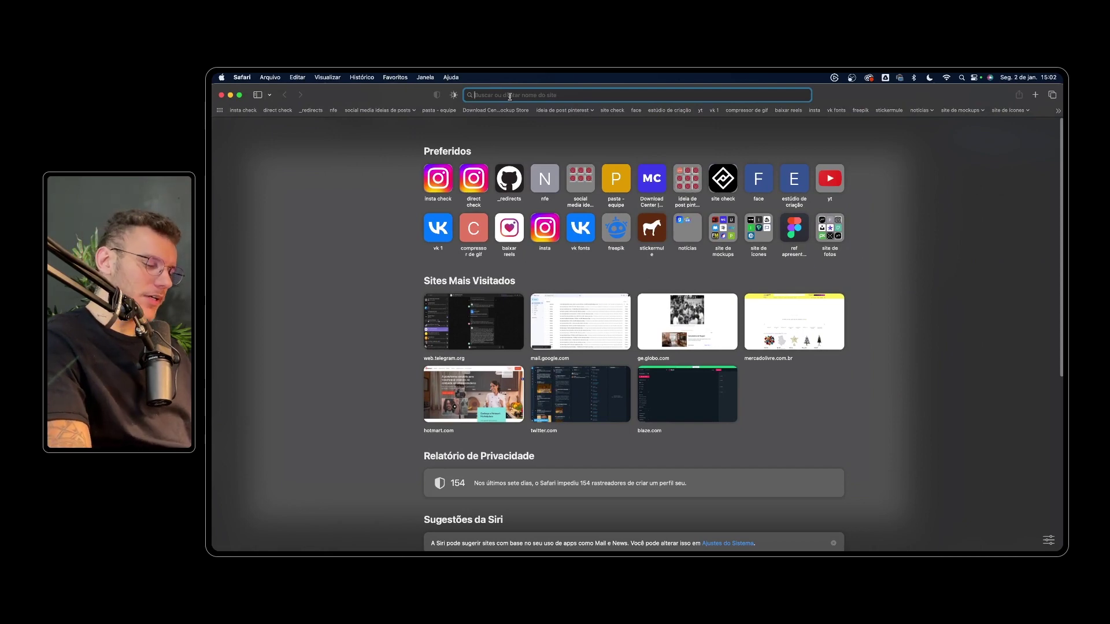
Search Google for 'yoki' and show the image results.
type("yoki")
key("Return")
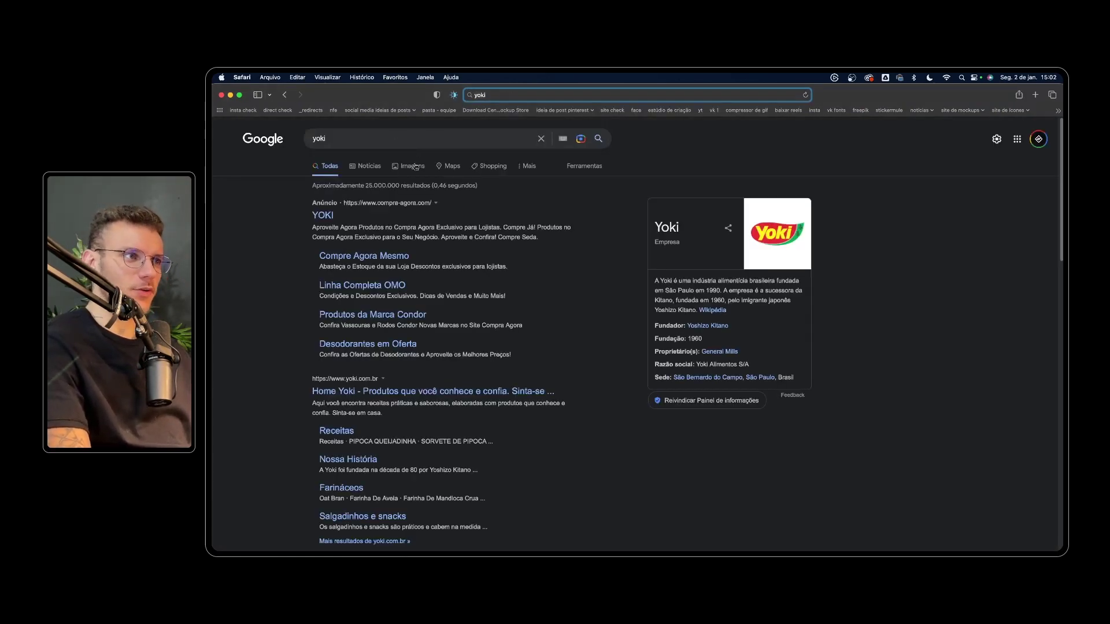
left_click(666, 281)
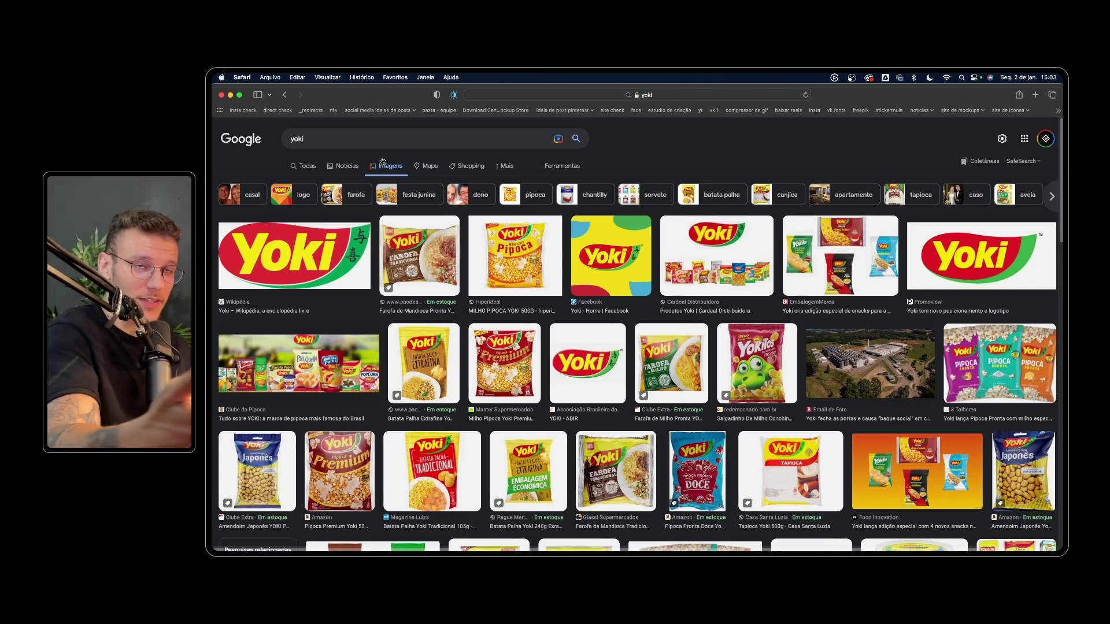
Preview Yoki image results, including the Wikipedia logo and the yellow Facebook image.
left_click(295, 254)
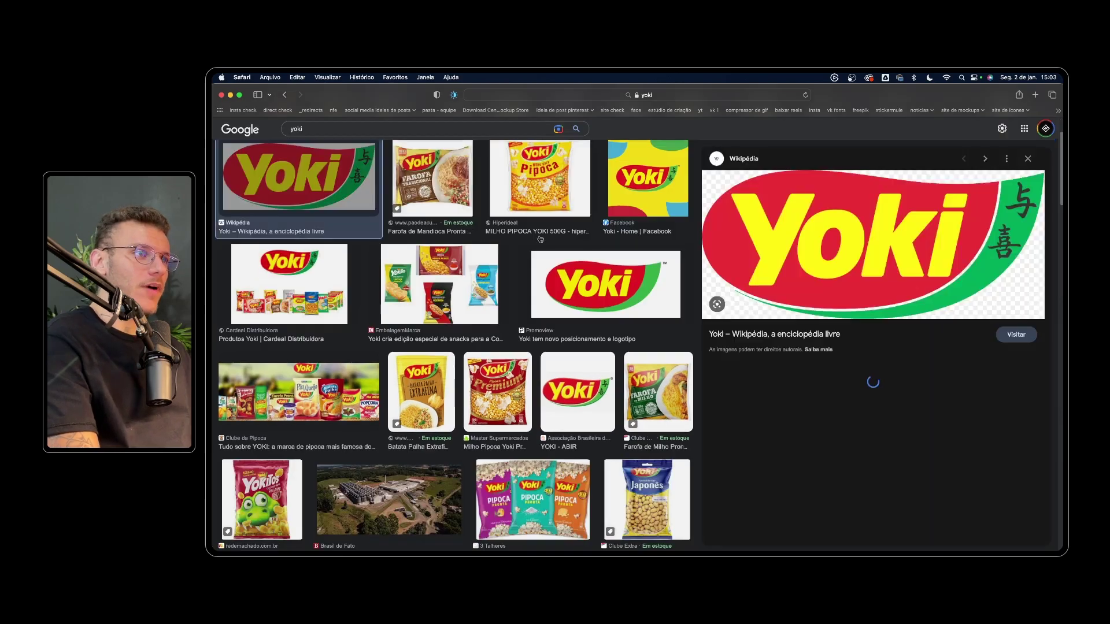
left_click(1028, 159)
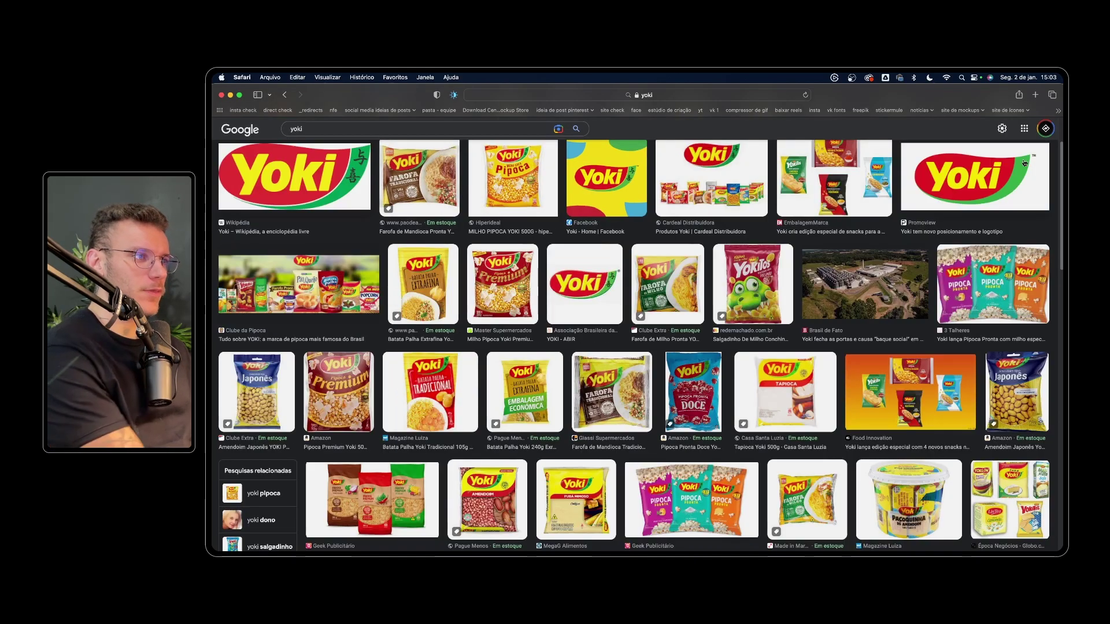
scroll(674, 264, "up", 3)
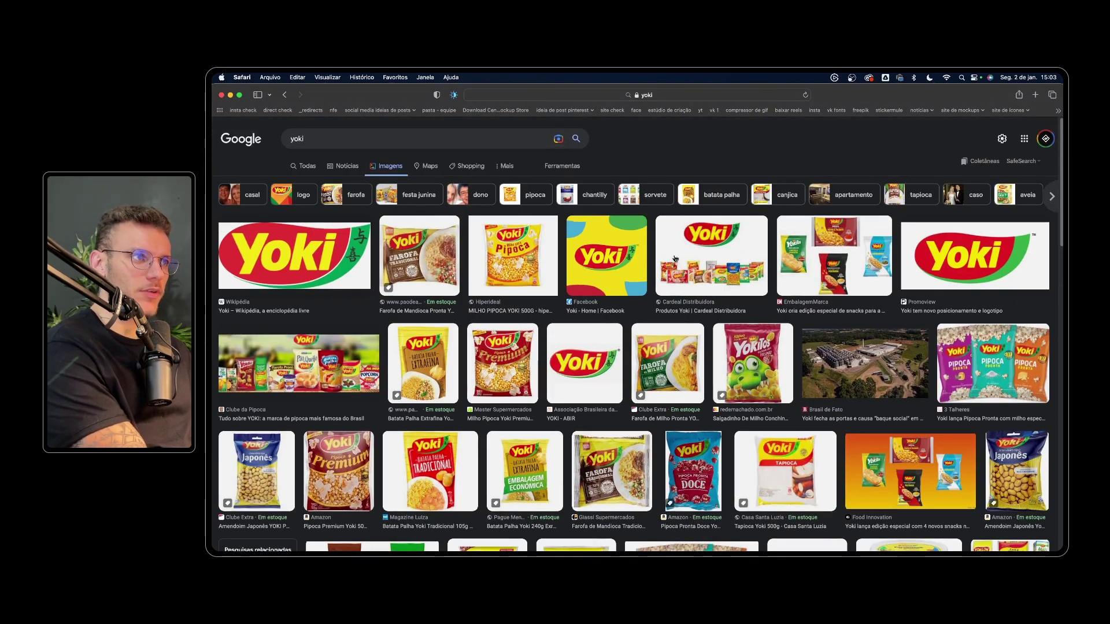
left_click(300, 280)
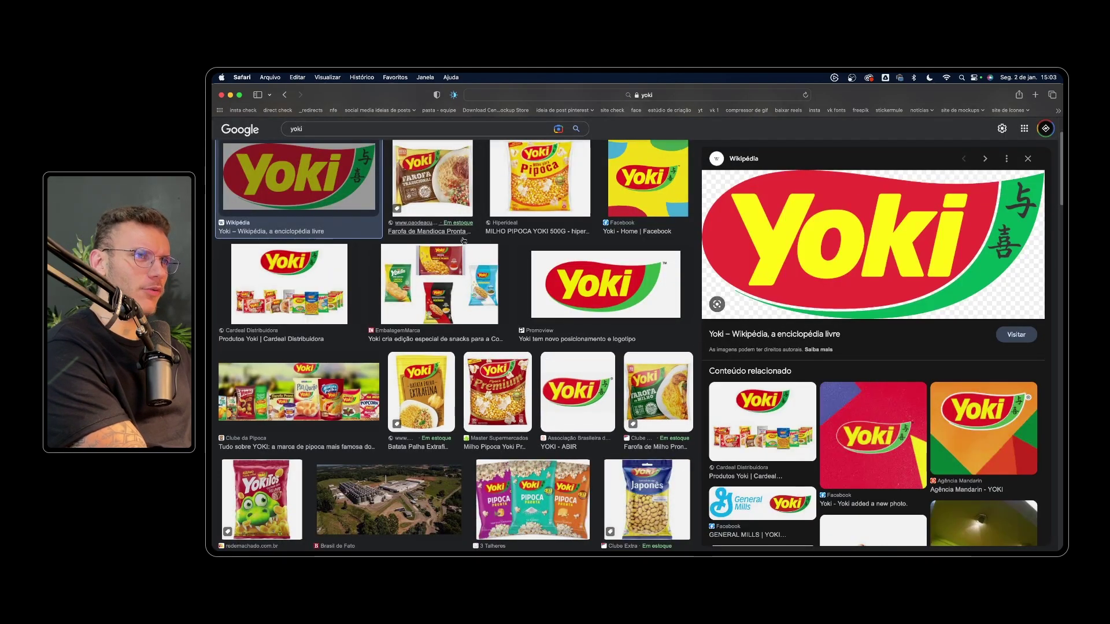
left_click(644, 195)
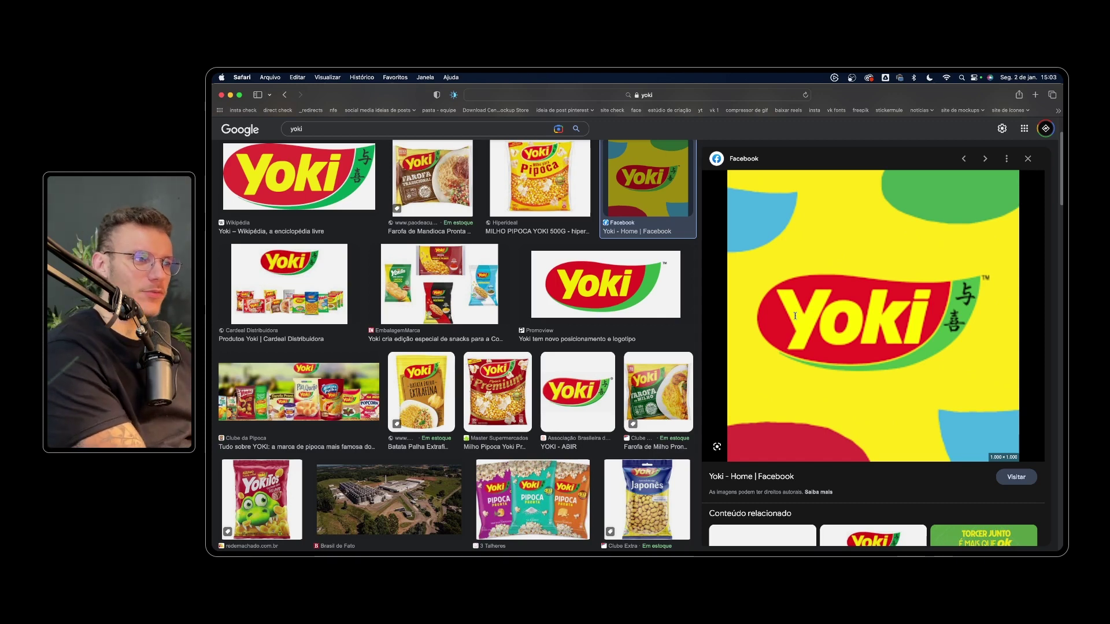
left_click(1027, 165)
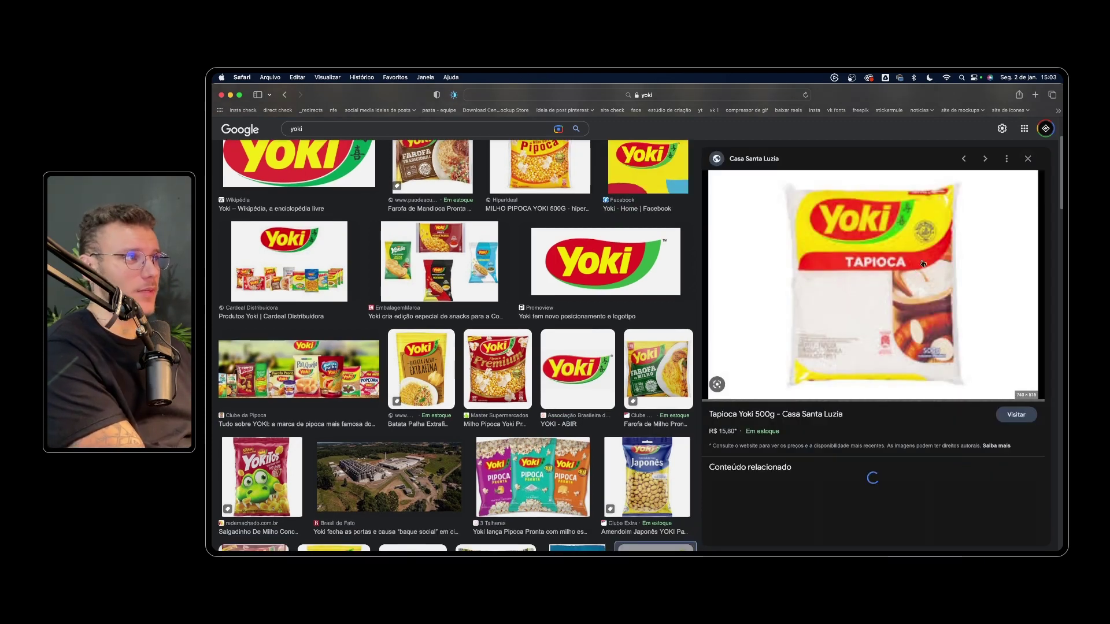
left_click(1028, 159)
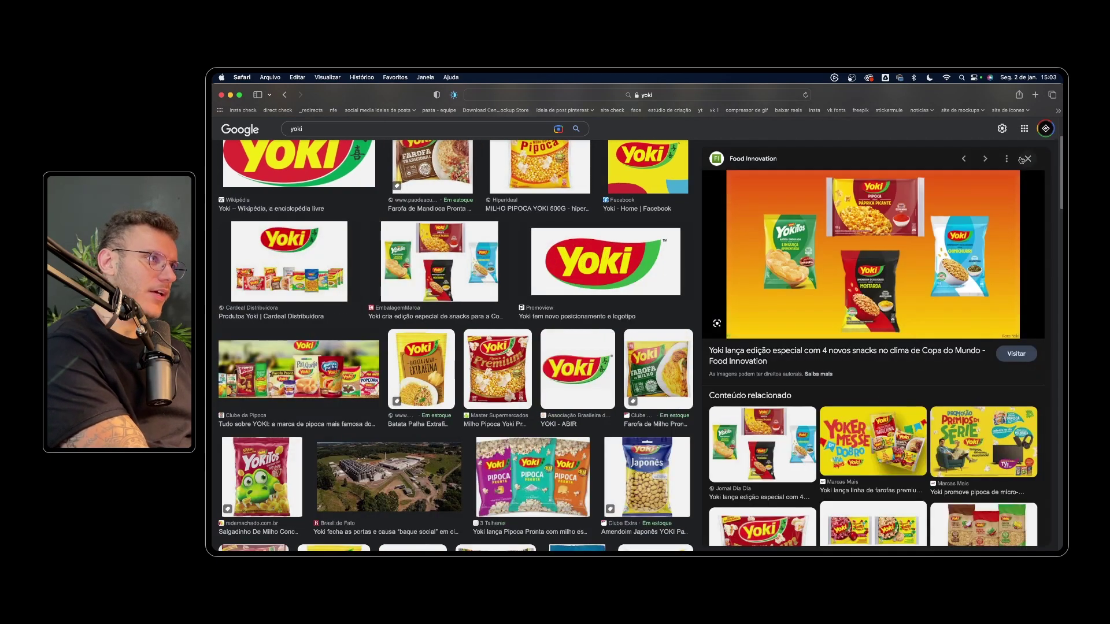
left_click(1026, 159)
scroll(892, 305, "down", 3)
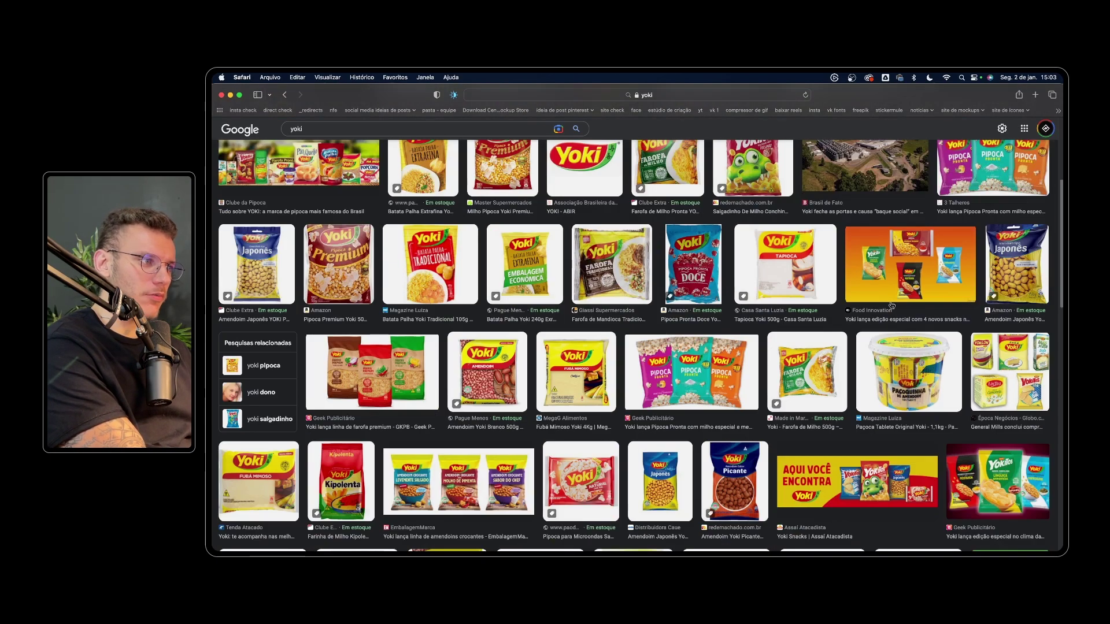
scroll(663, 273, "up", 5)
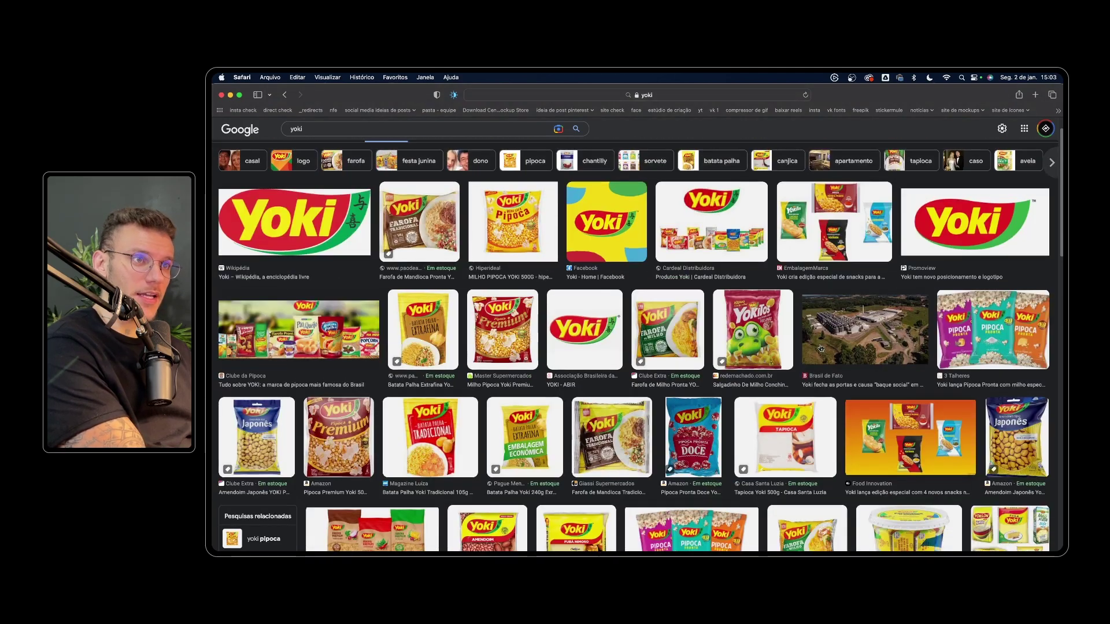
left_click(633, 271)
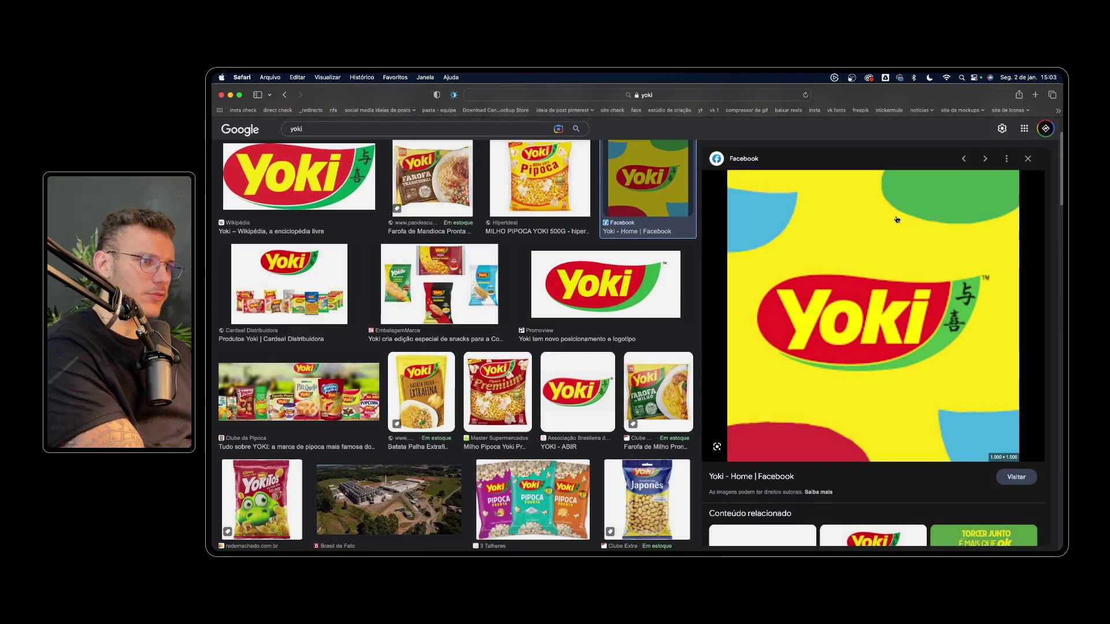
Paste the Facebook Yoki image at the artboard's top-left and drag in the Wikipedia logo.
right_click(771, 233)
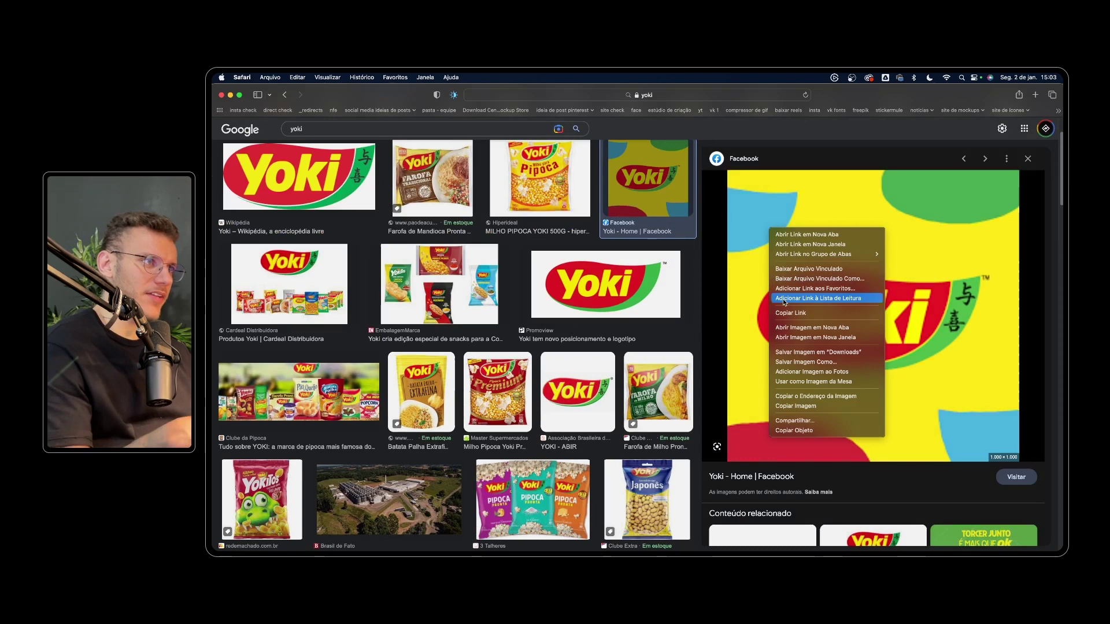
left_click(810, 404)
key("super+Tab")
key("super+v")
left_click_drag(586, 336, 309, 200)
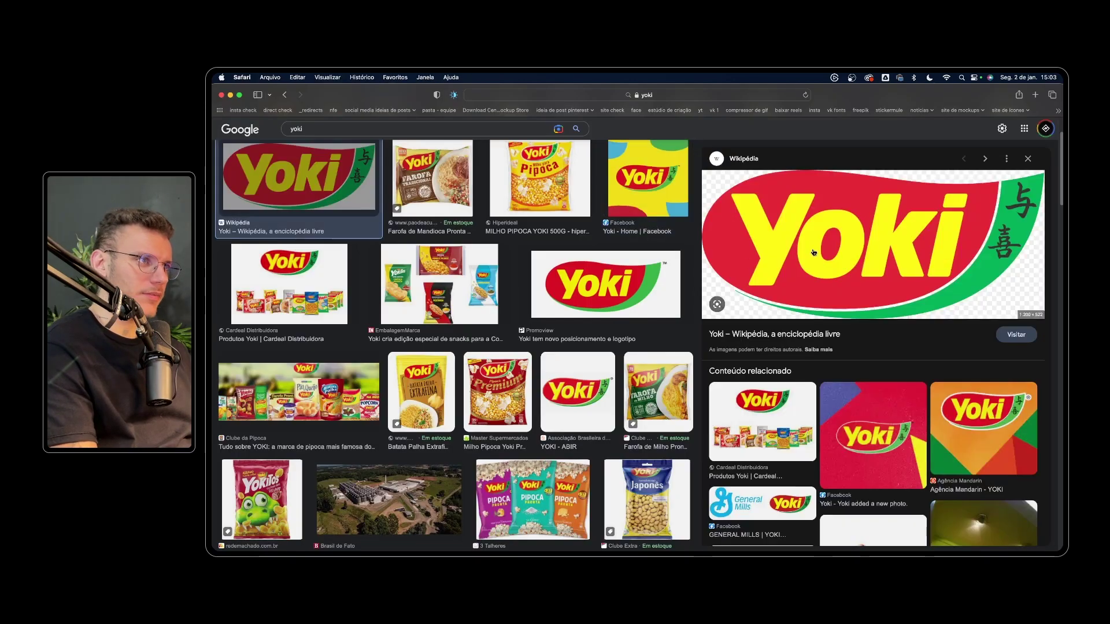
left_click_drag(814, 252, 743, 322)
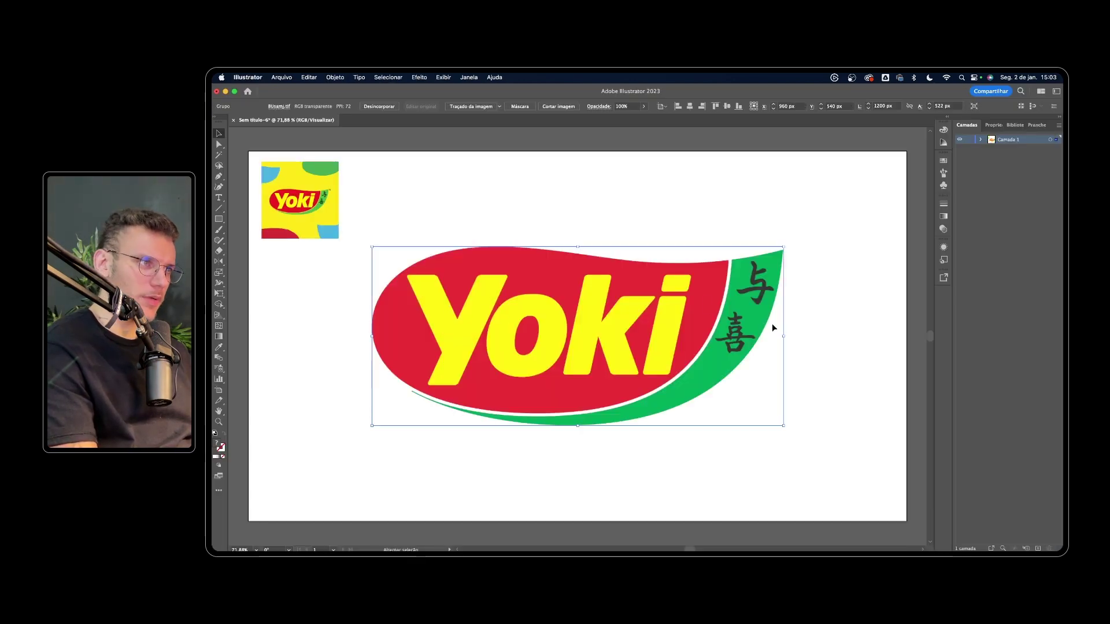
Try a brush stroke and sample the logo's dark colour, then undo them.
left_click(816, 316)
key("b")
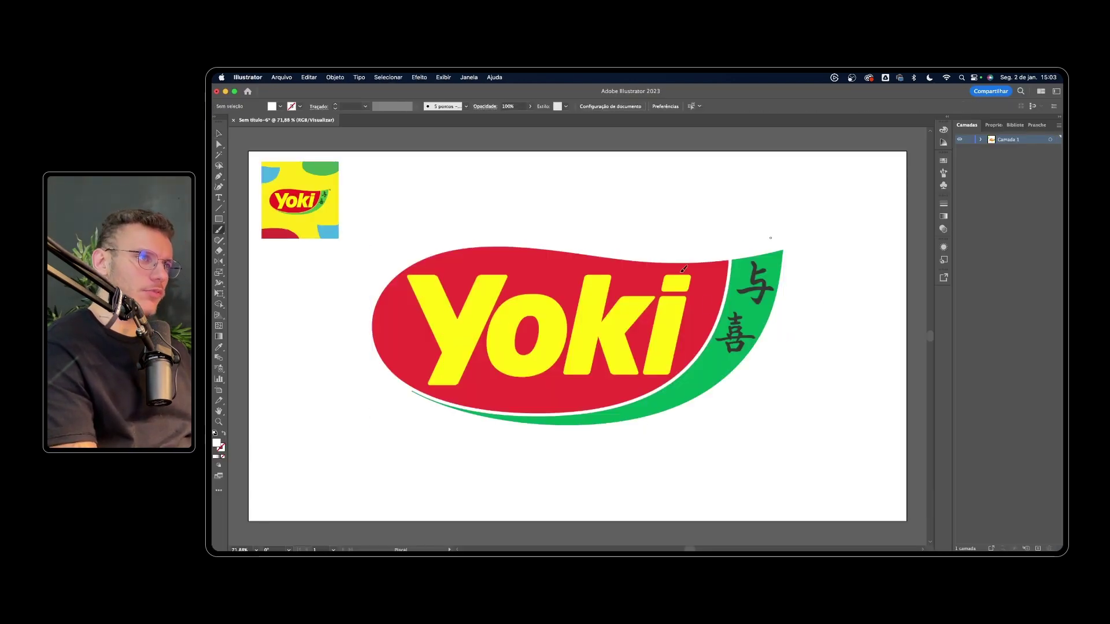
left_click_drag(684, 269, 656, 408)
key("ctrl+z")
key("i")
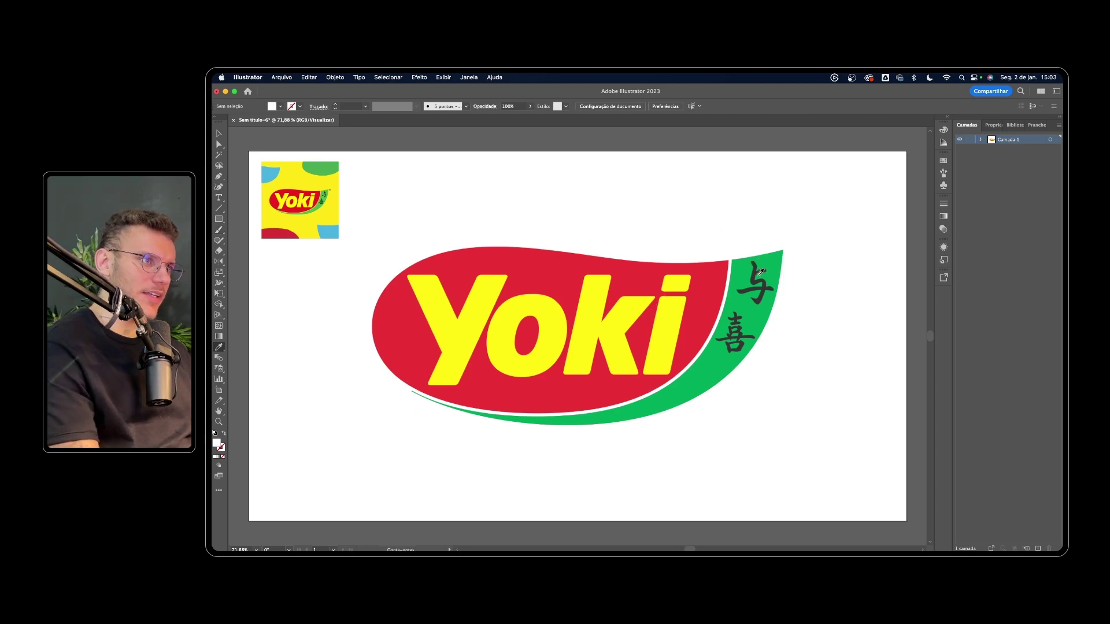
left_click(757, 270)
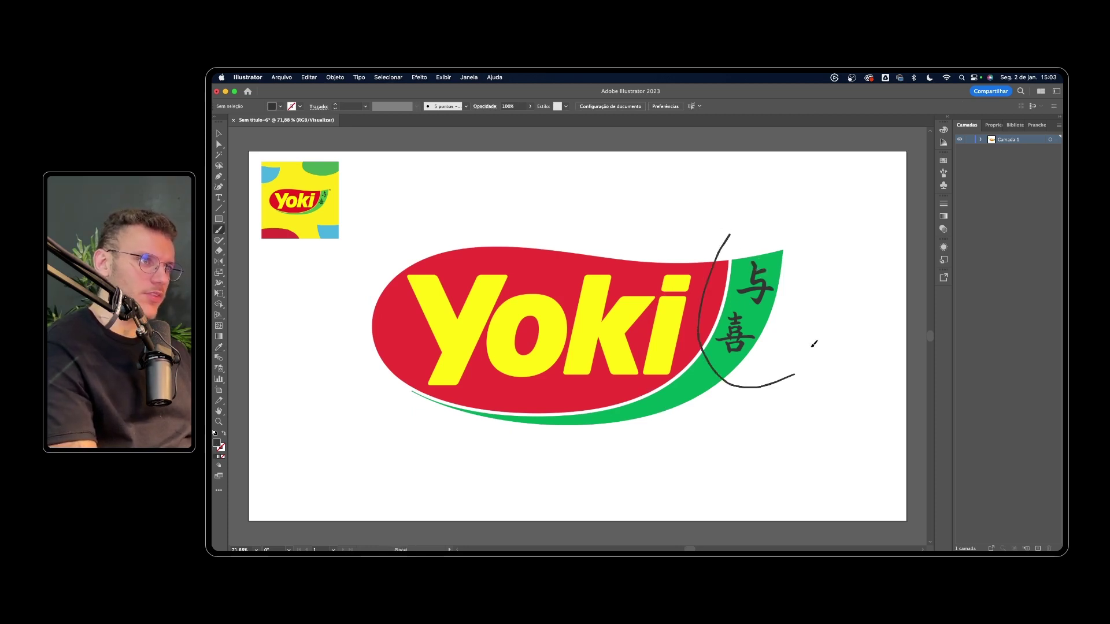
key("ctrl+z")
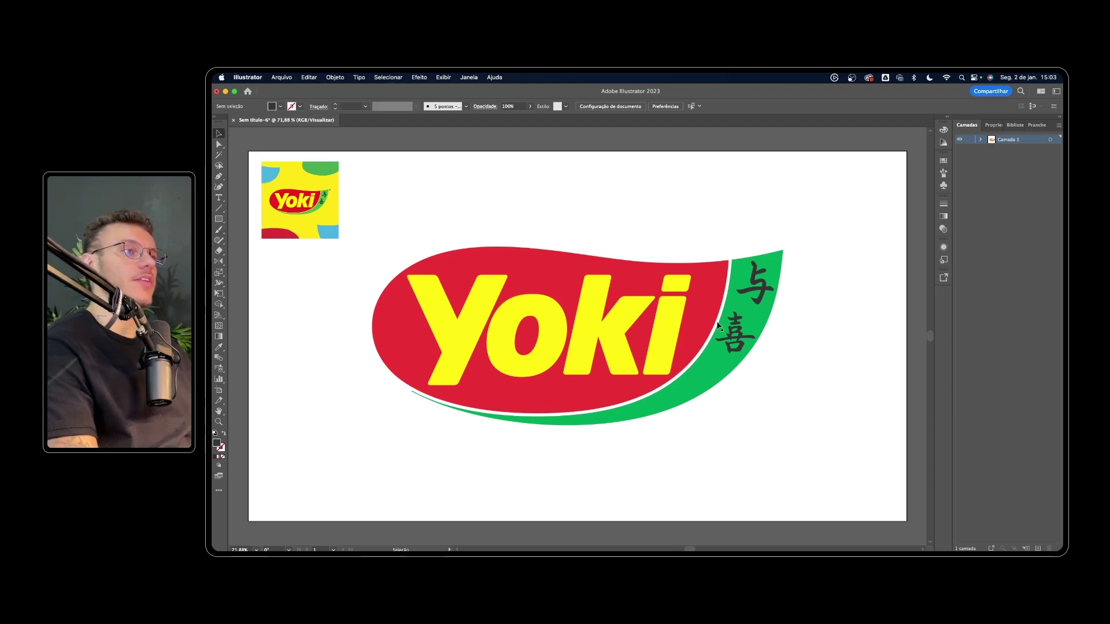
key("ctrl+z")
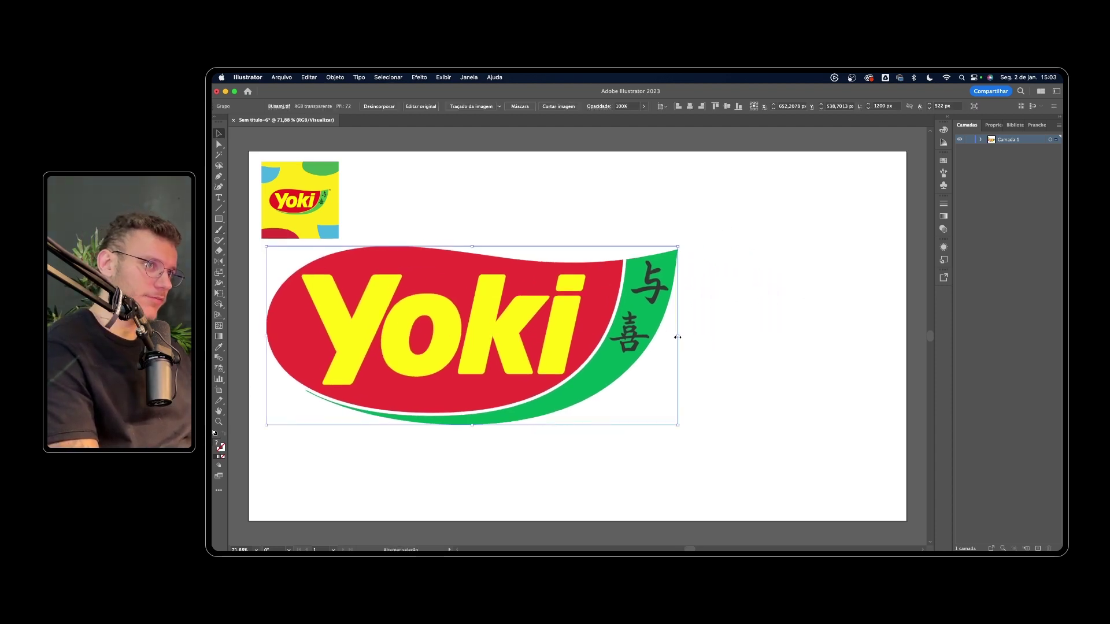
Resize the Yoki wordmark and place it beside the square logo at the top.
left_click_drag(678, 337, 429, 337)
mouse_move(404, 298)
left_mouse_down()
mouse_move(436, 225)
mouse_move(487, 164)
left_mouse_up()
left_click(474, 275)
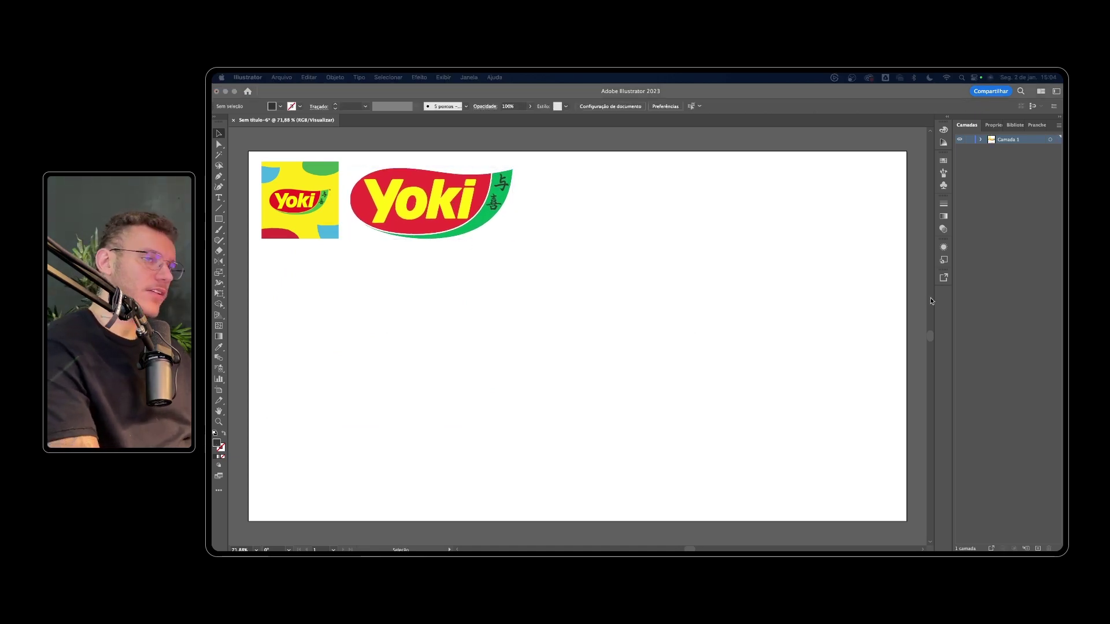
left_click(717, 347)
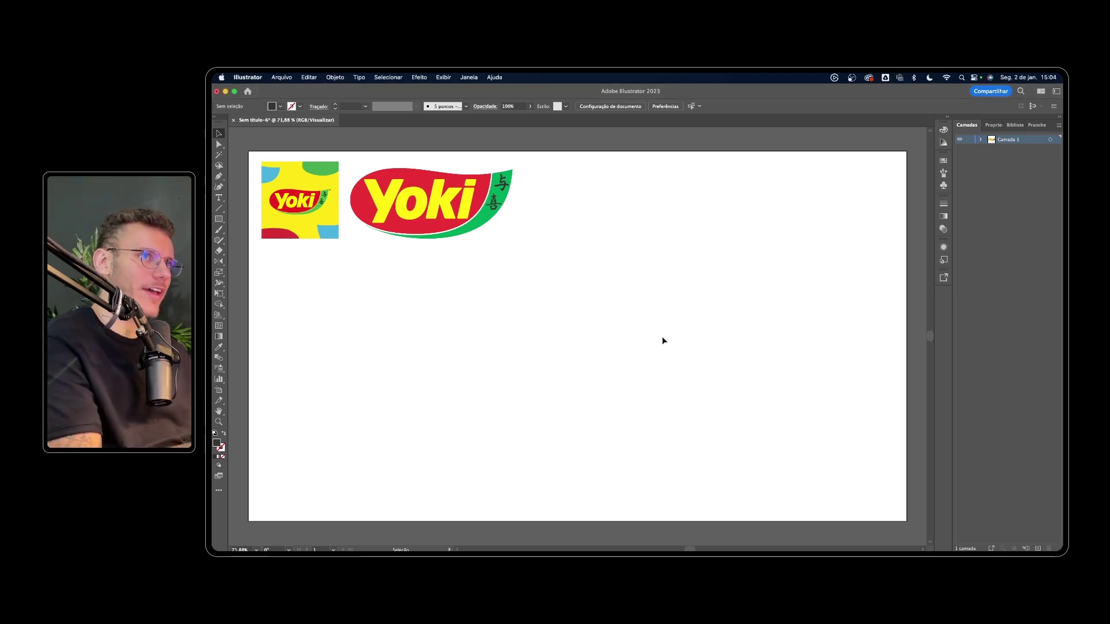
left_click(470, 225)
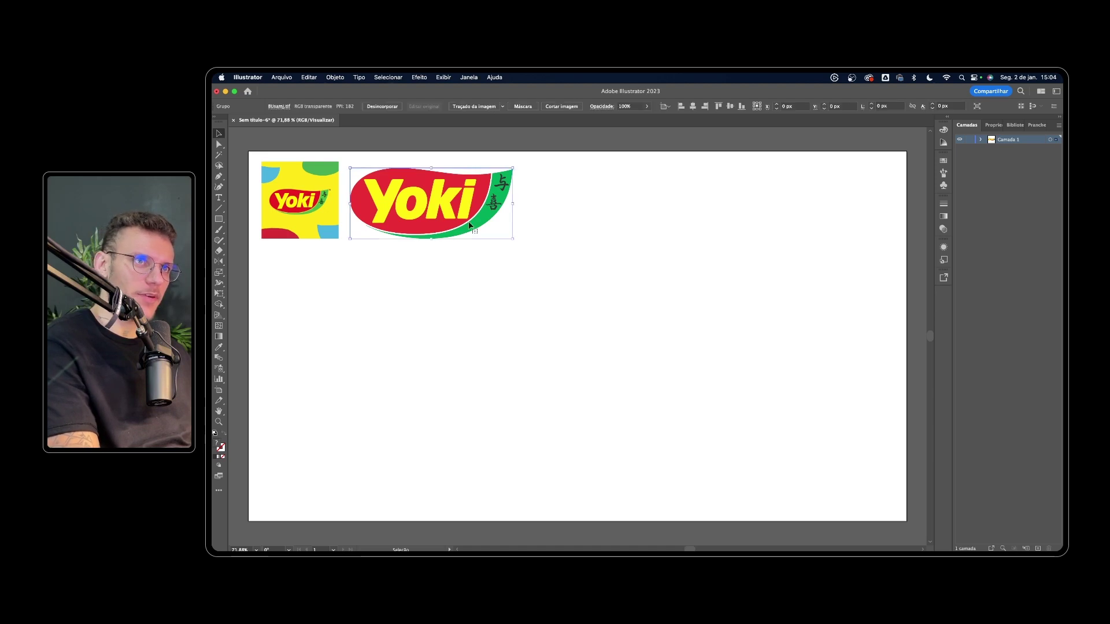
left_click(473, 232)
left_click(493, 288)
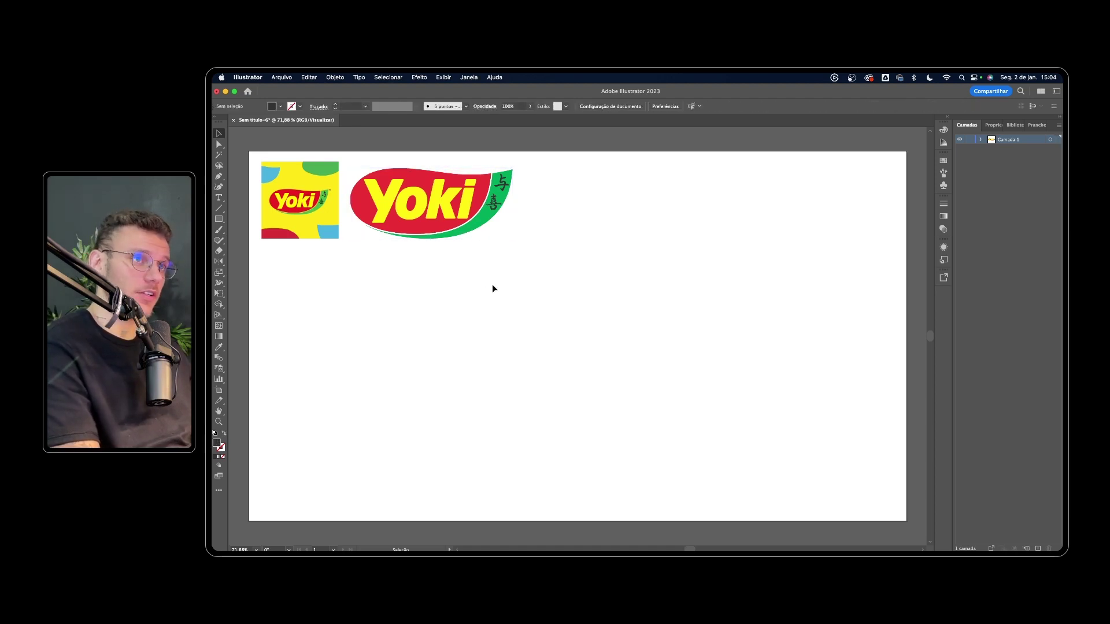
Type YOKI below the reference logos and enlarge it.
key("t")
left_click(501, 295)
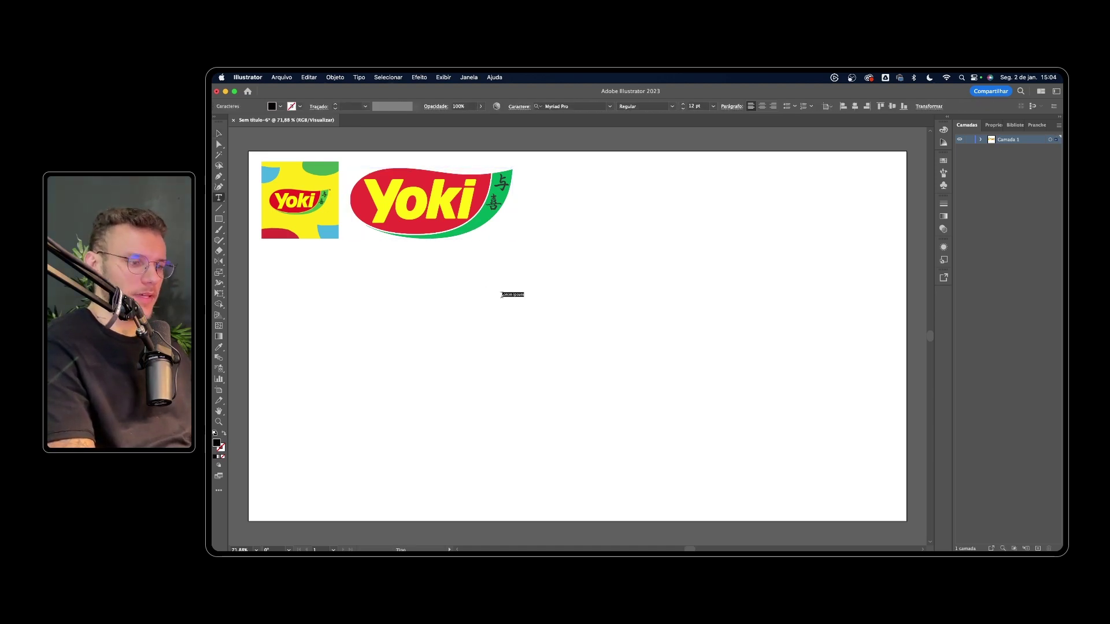
type("Yoki")
key("Escape")
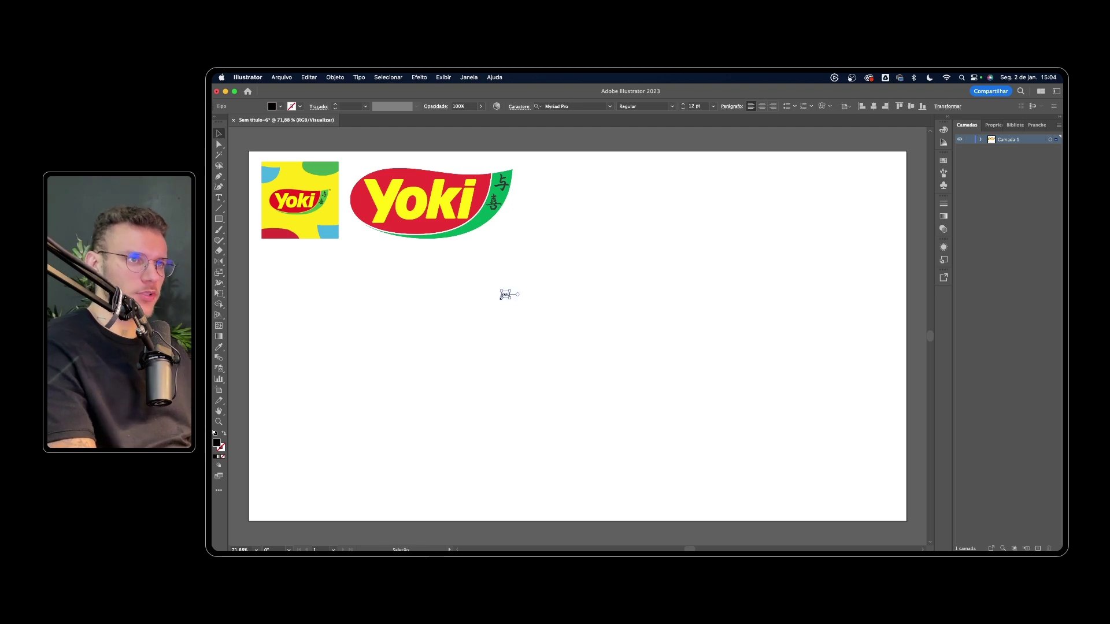
left_click_drag(512, 288, 546, 275)
Draw temporary annotation strokes around YOKI and the reference, then undo them.
key("b")
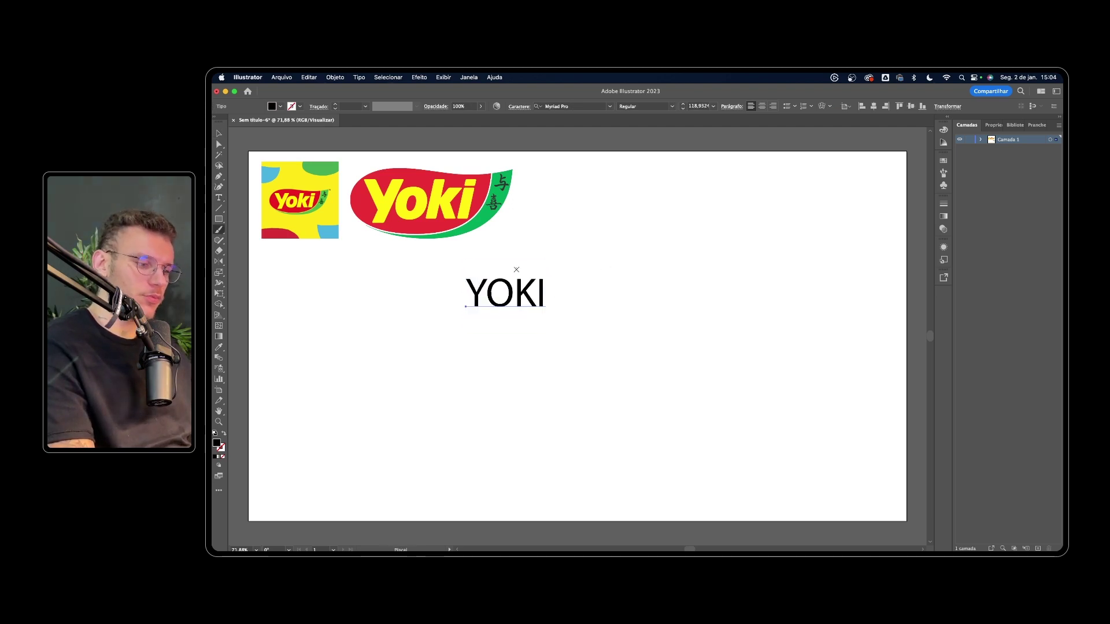
left_click_drag(467, 270, 458, 313)
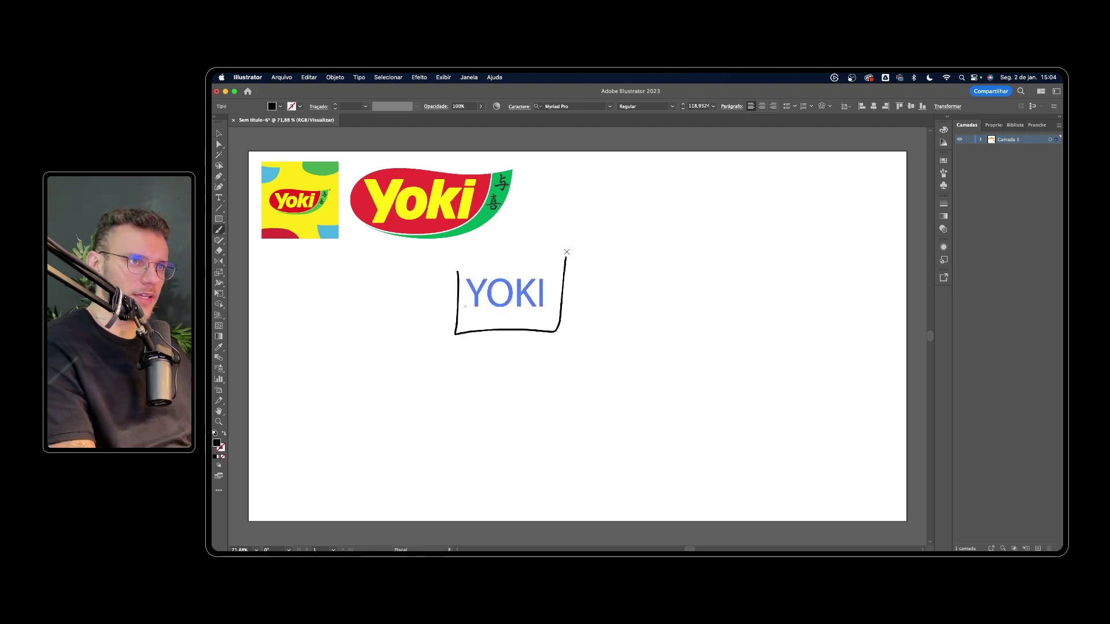
left_click_drag(567, 251, 458, 271)
key("super+z")
key("super+1")
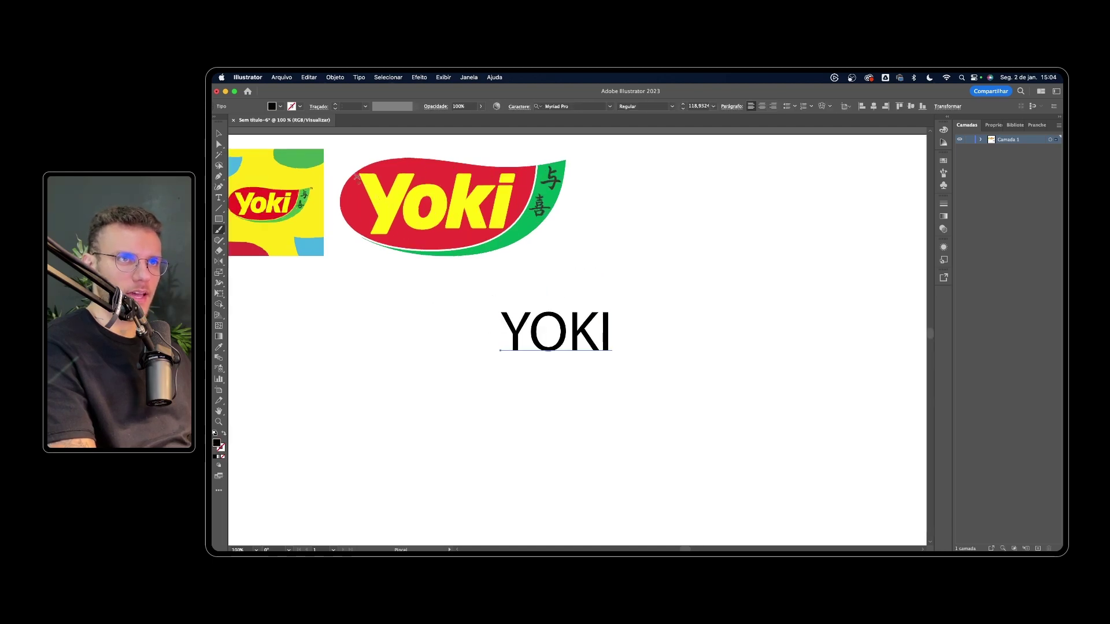
left_click_drag(357, 178, 389, 167)
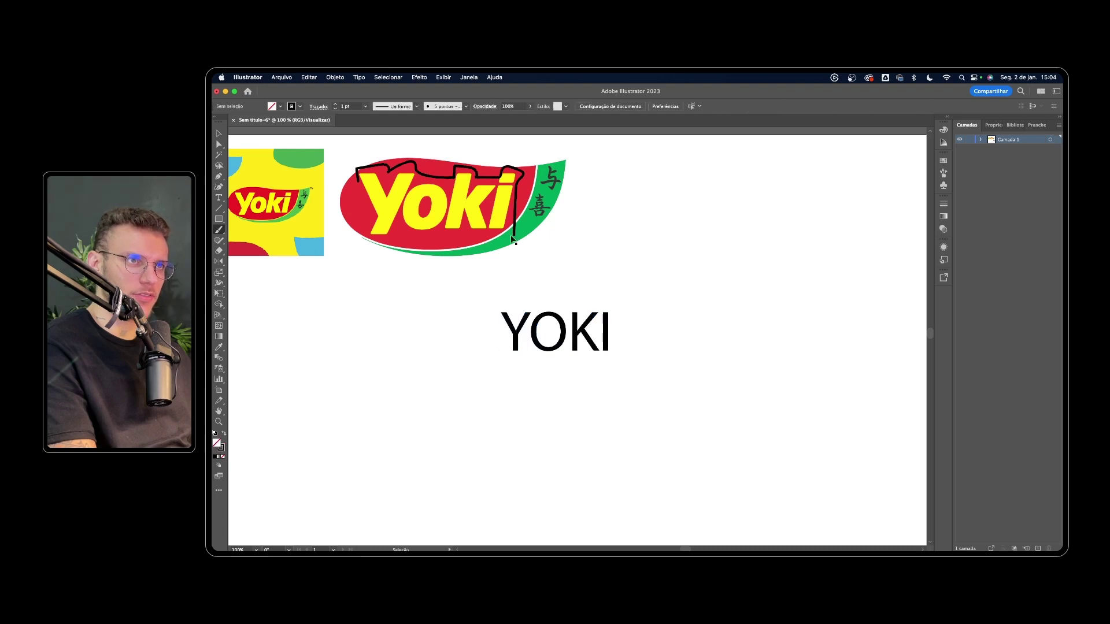
key("super+z")
key("super+minus")
Enlarge YOKI to about 320 pt and centre it on the artboard.
left_click_drag(604, 334, 668, 350)
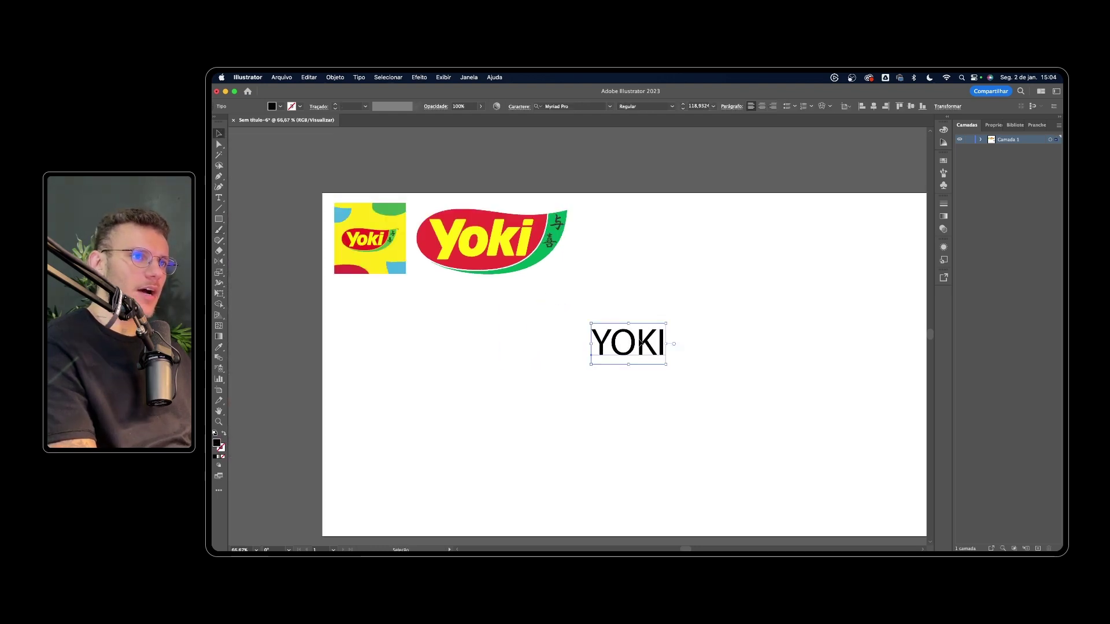
left_click_drag(528, 270, 514, 248)
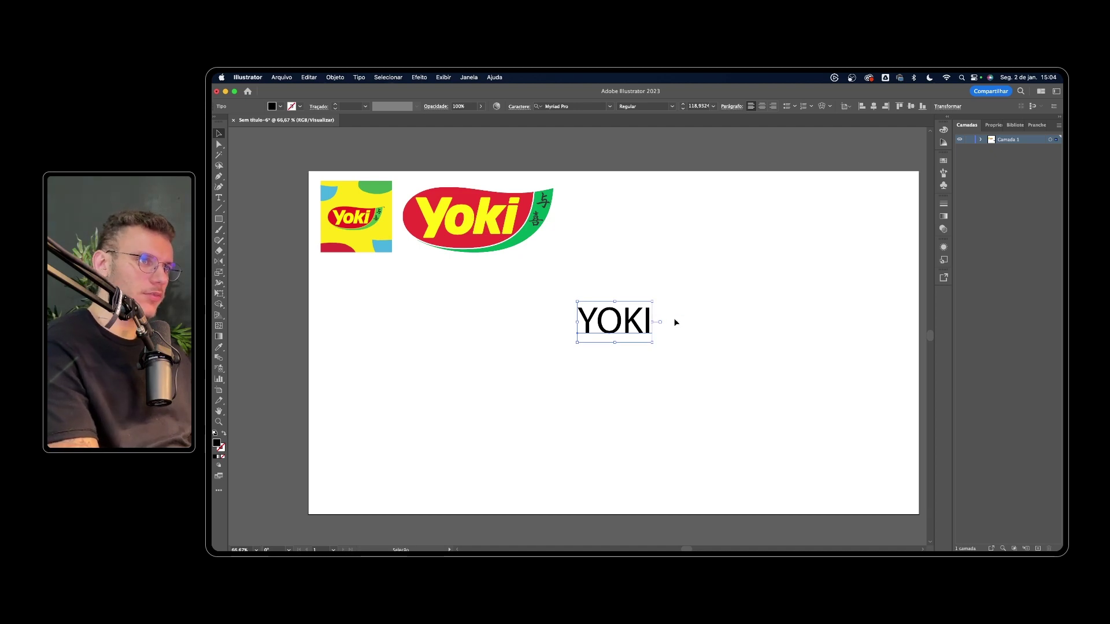
left_click_drag(652, 322, 716, 318)
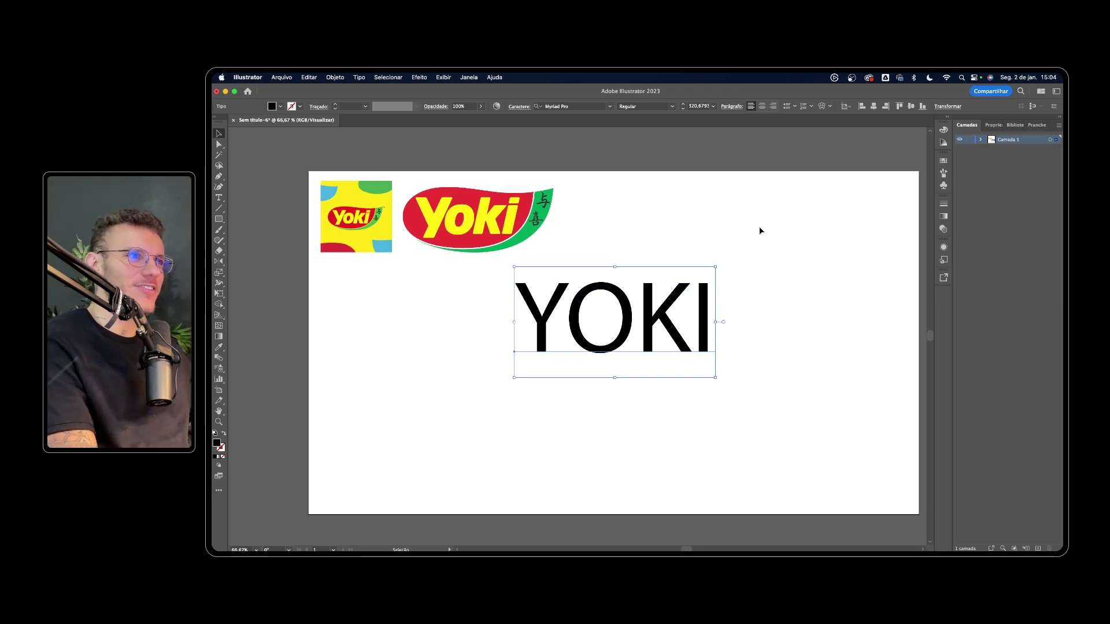
left_click(762, 106)
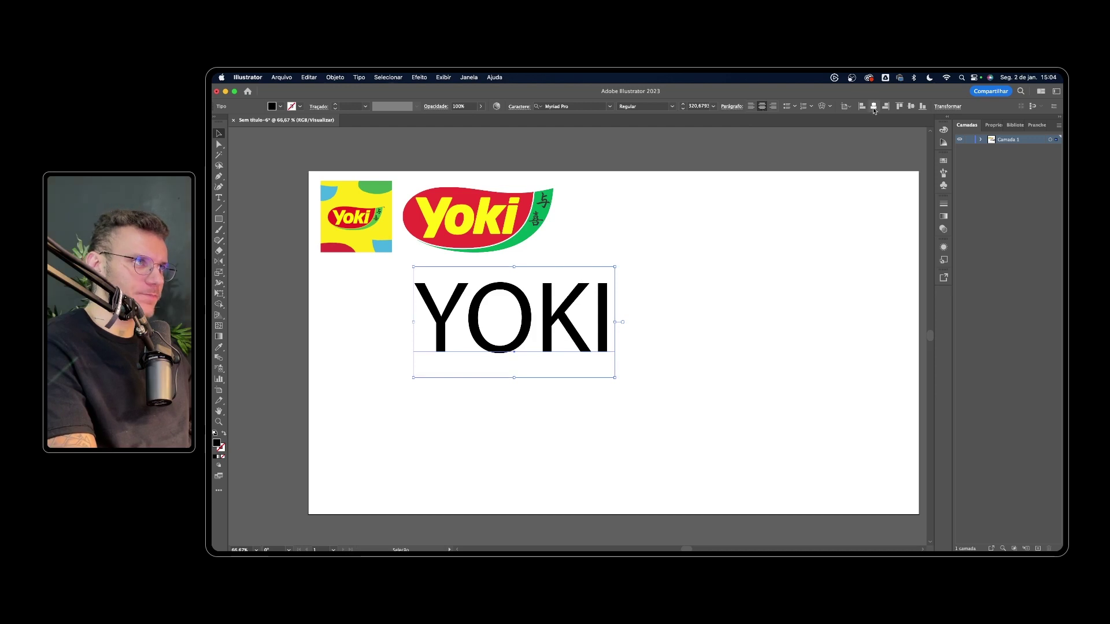
left_click(874, 108)
left_click(912, 107)
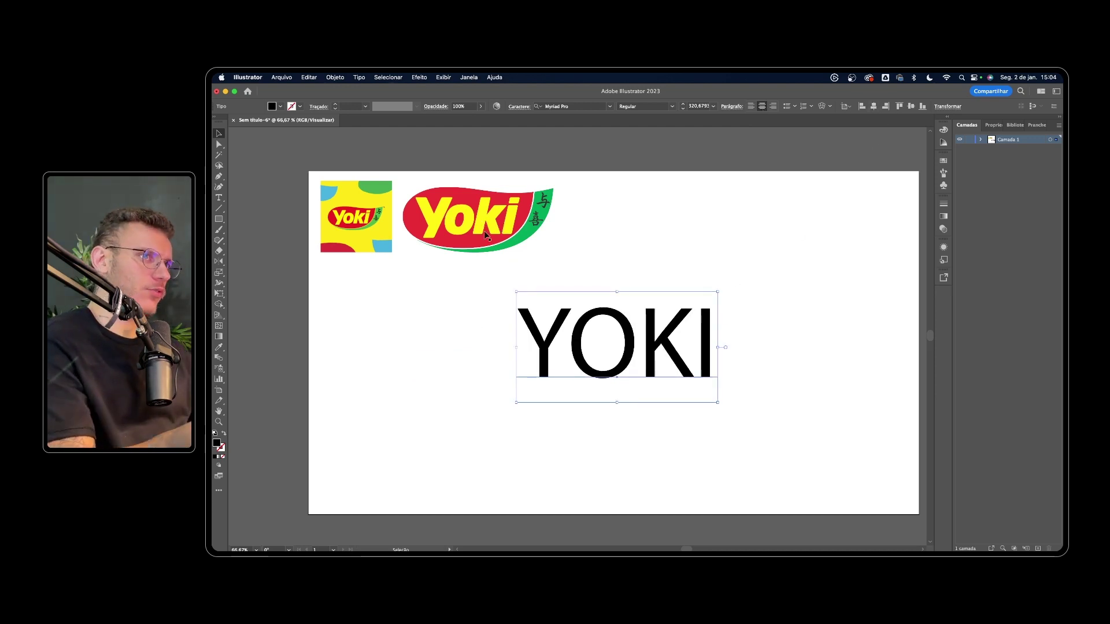
Try slanting YOKI with Free Transform, then undo the slant.
left_click(221, 301)
left_click(220, 304)
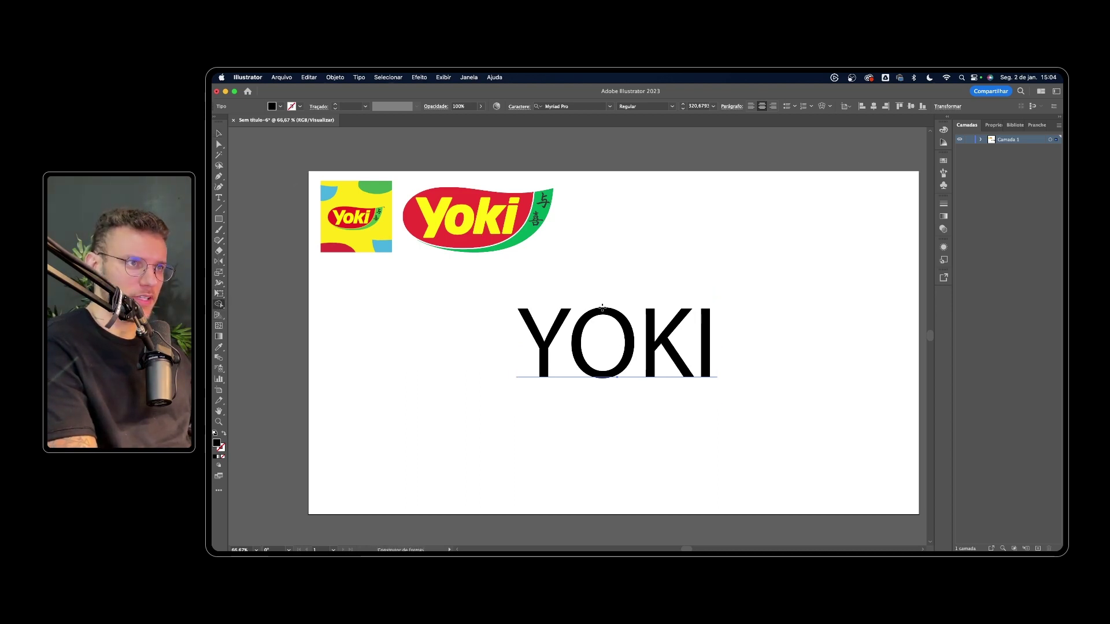
left_click(219, 293)
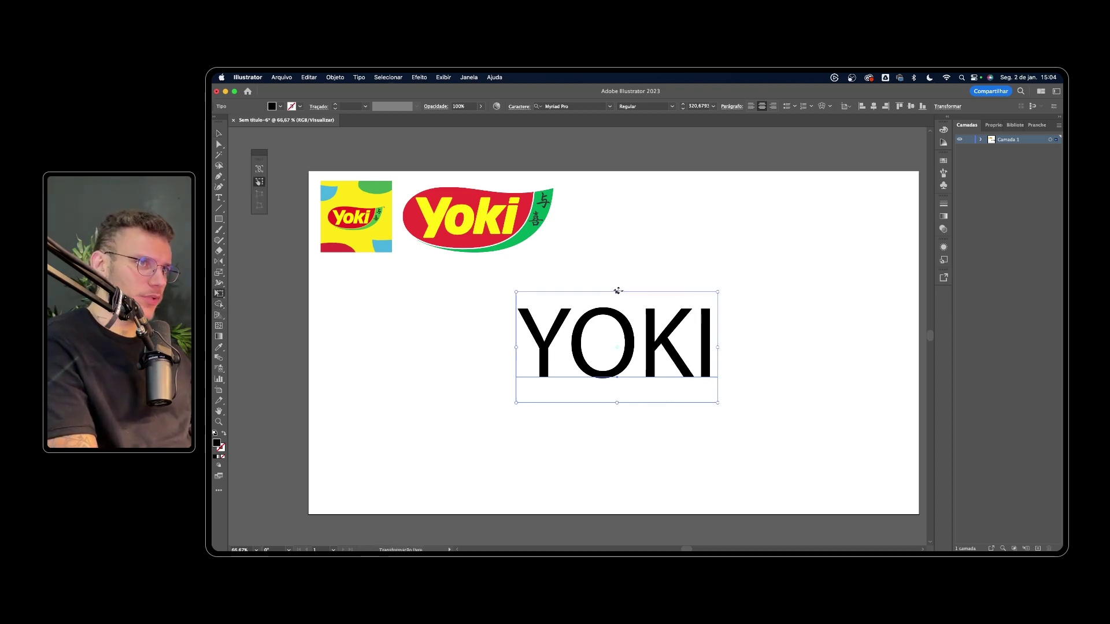
left_click_drag(623, 292, 648, 282)
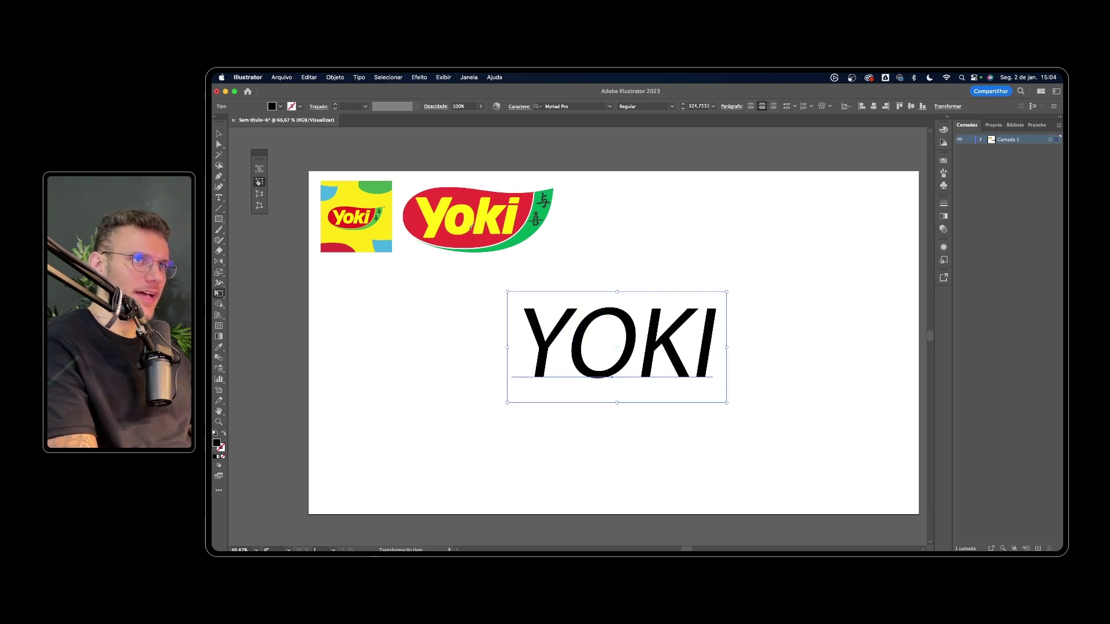
key("ctrl+z")
key("v")
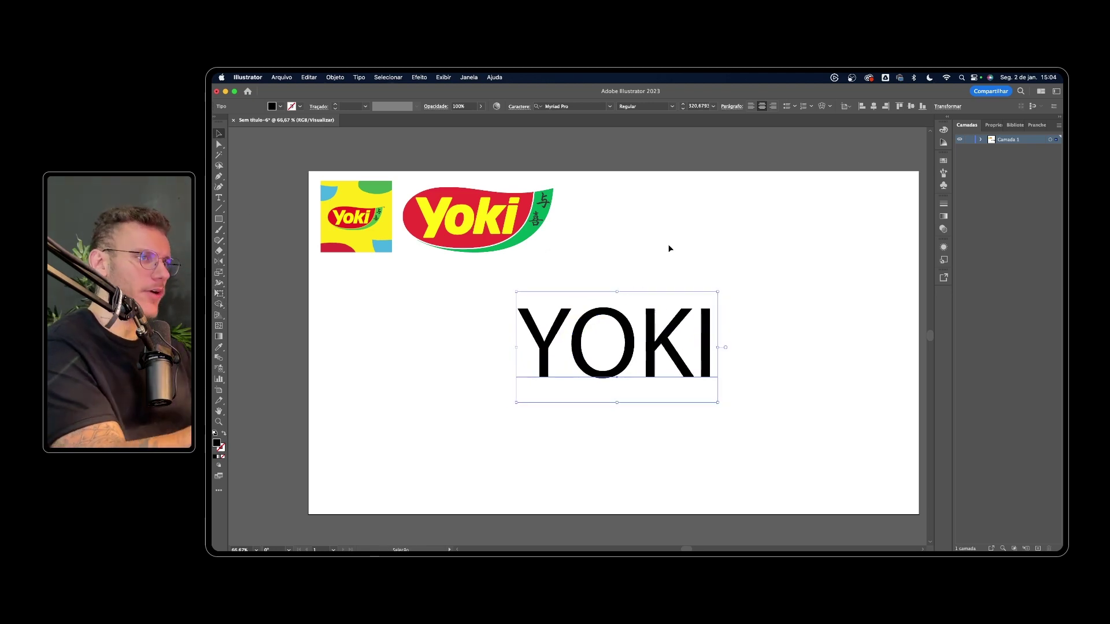
Shrink YOKI and move it left, just under the reference logos.
left_click(696, 257)
left_click(681, 308)
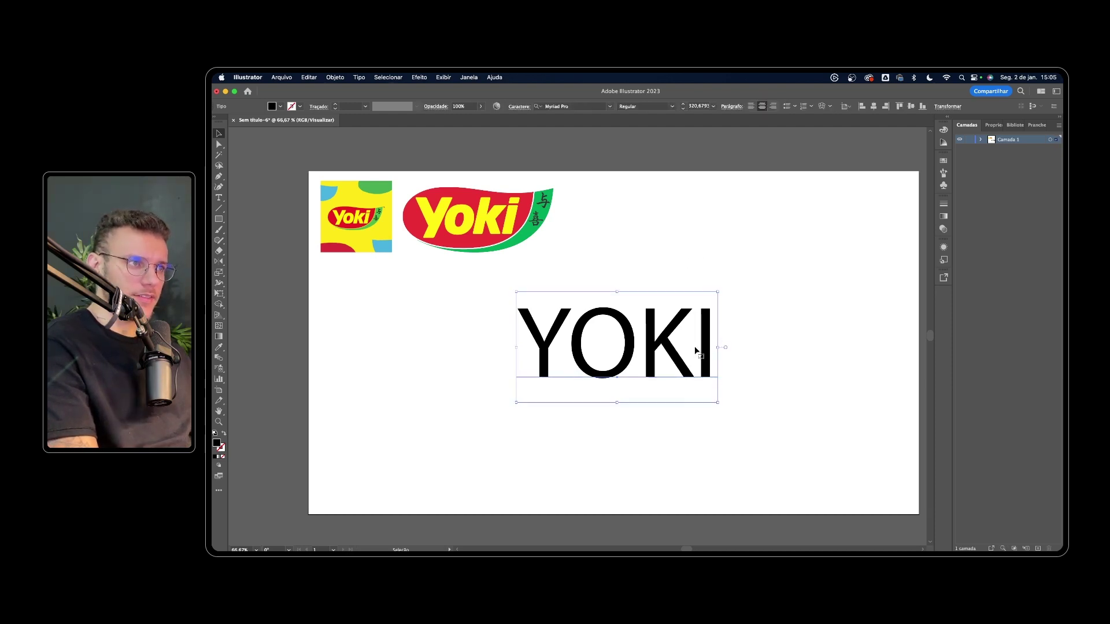
left_click_drag(696, 350, 494, 335)
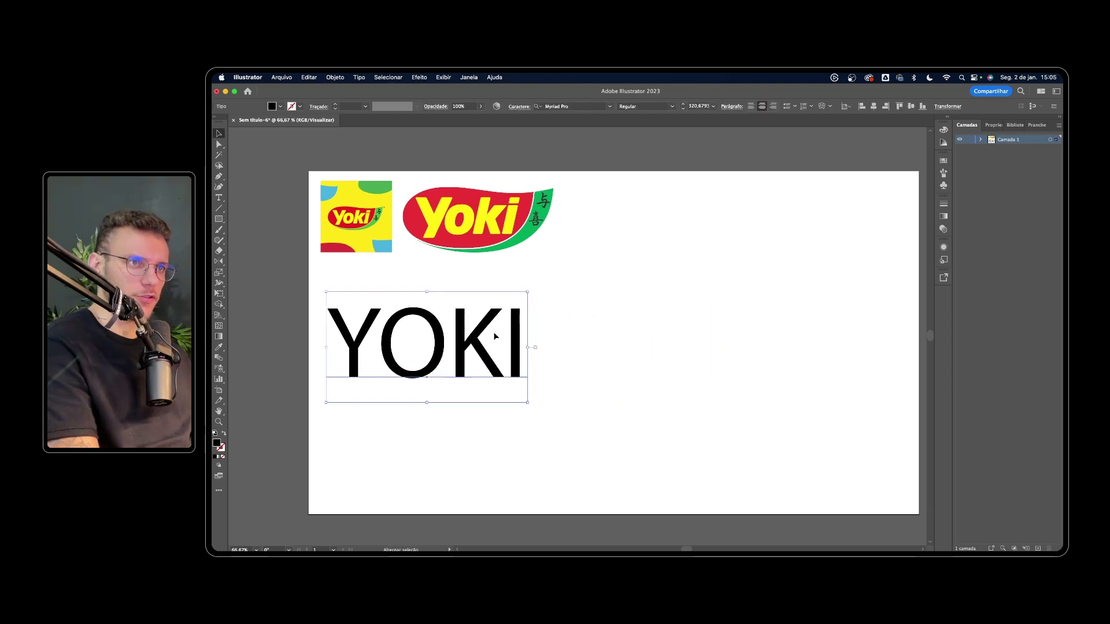
left_click_drag(528, 402, 482, 369)
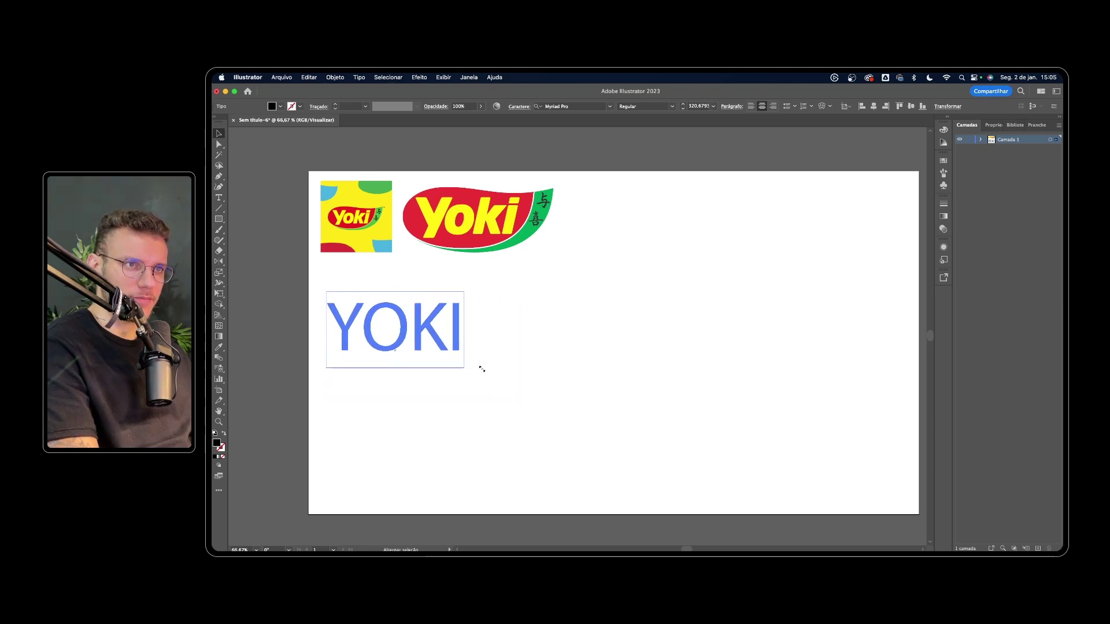
left_click_drag(420, 331, 420, 306)
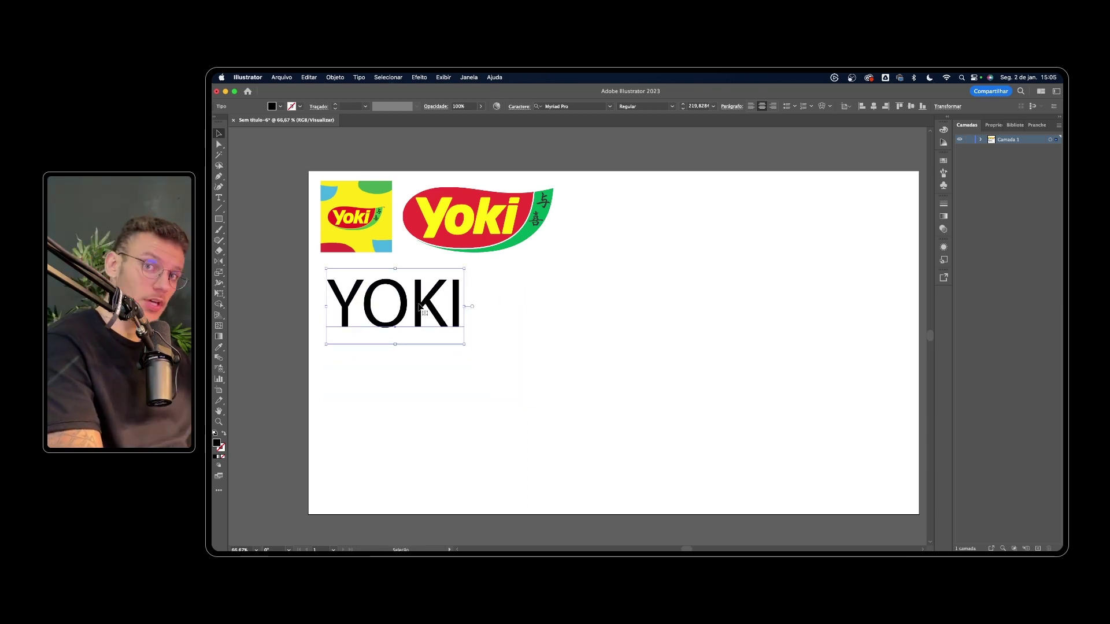
key("shift+Left")
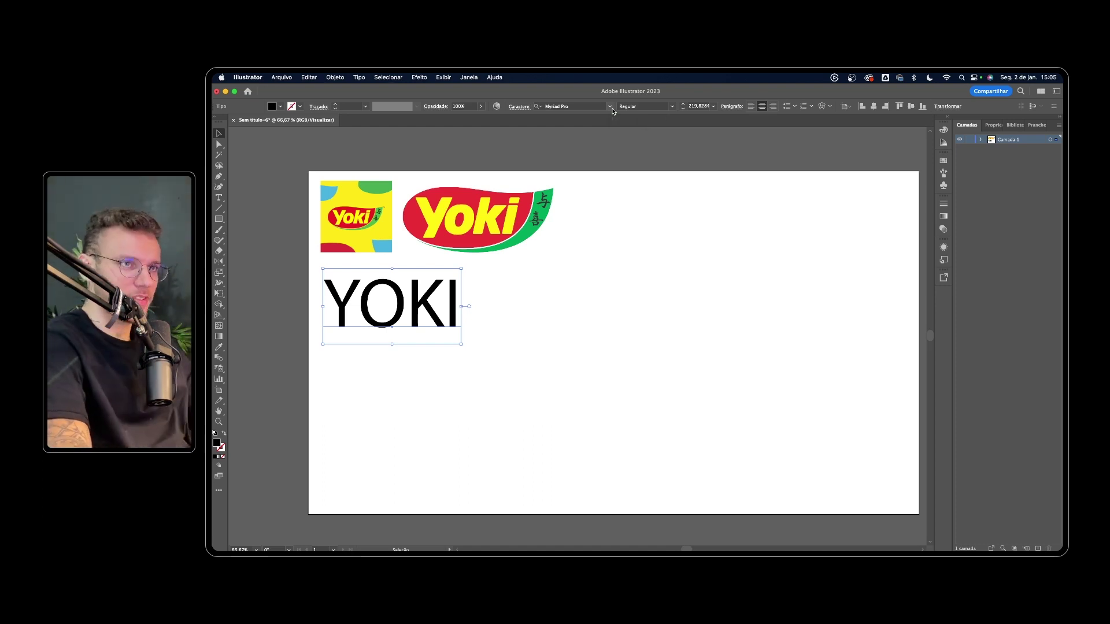
Set YOKI to Myriad Pro Black SemiExtended and give a duplicate Coolvetica.
left_click(654, 106)
left_click(652, 165)
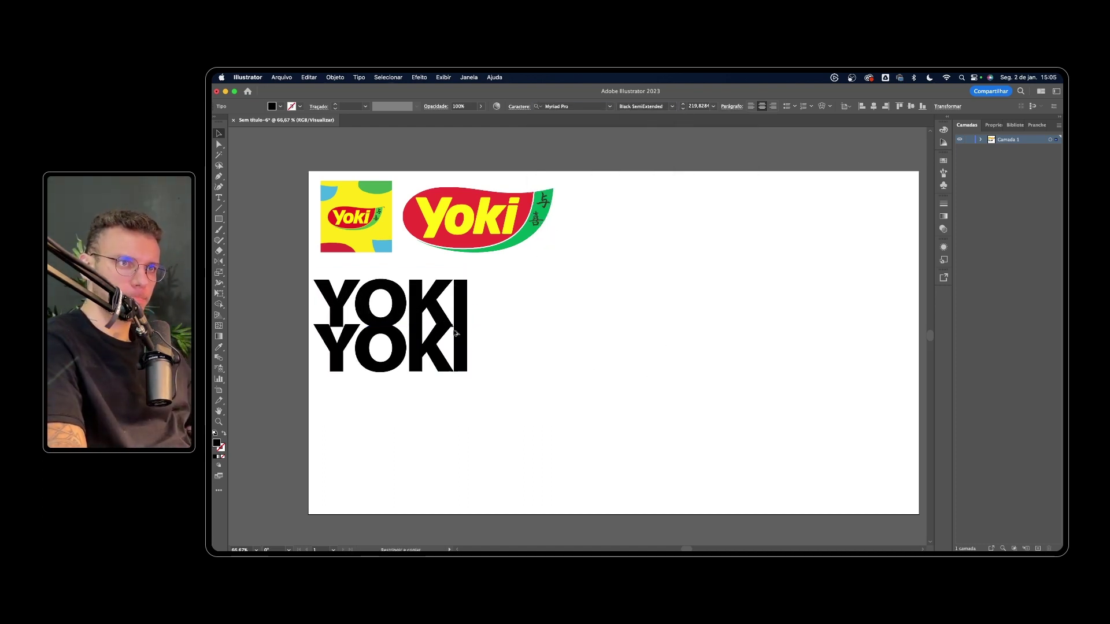
left_click_drag(387, 304, 394, 463)
left_click(573, 107)
type("COOLVE")
left_click(676, 316)
Set the other copies to Stretch Pro and ApexNew Heavy, then centre all four.
left_click(573, 106)
type("STRET")
left_click(558, 150)
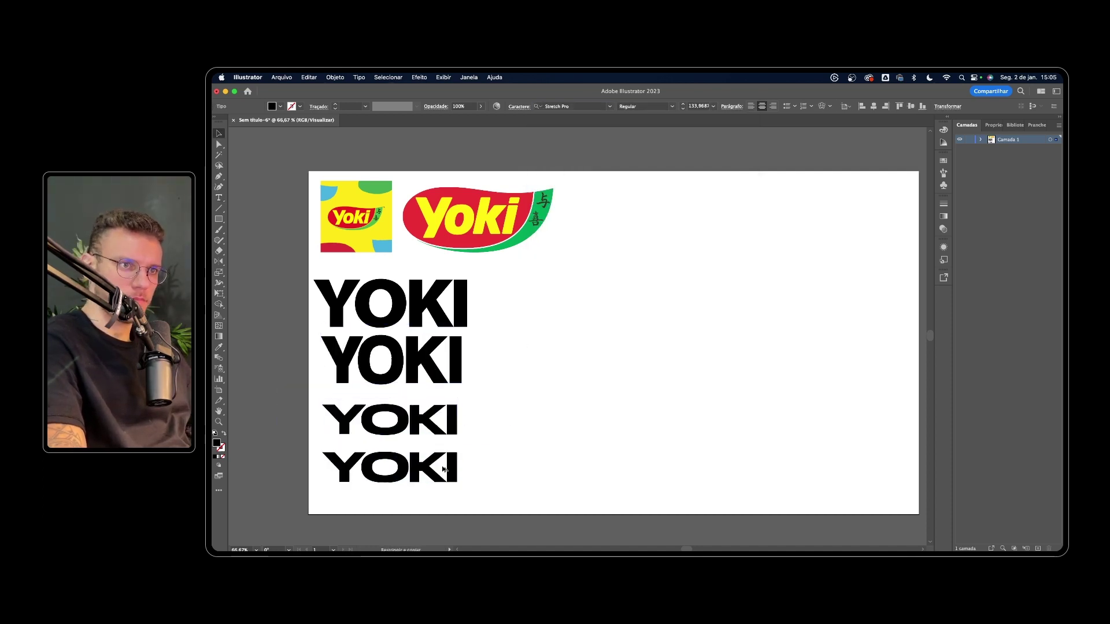
left_click(572, 107)
type("APEX")
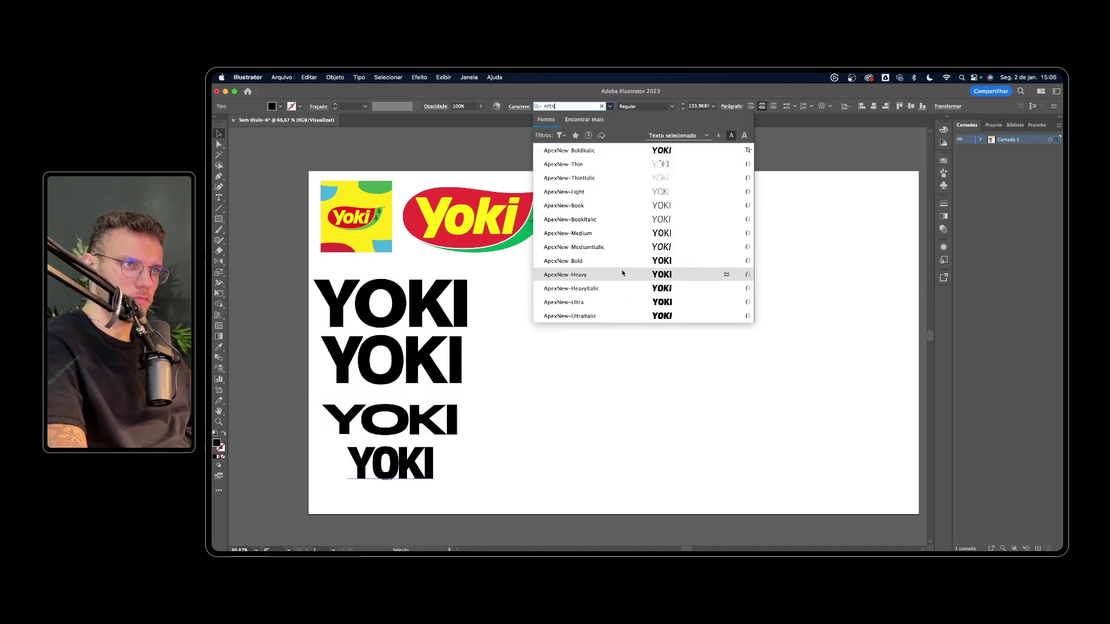
left_click(622, 274)
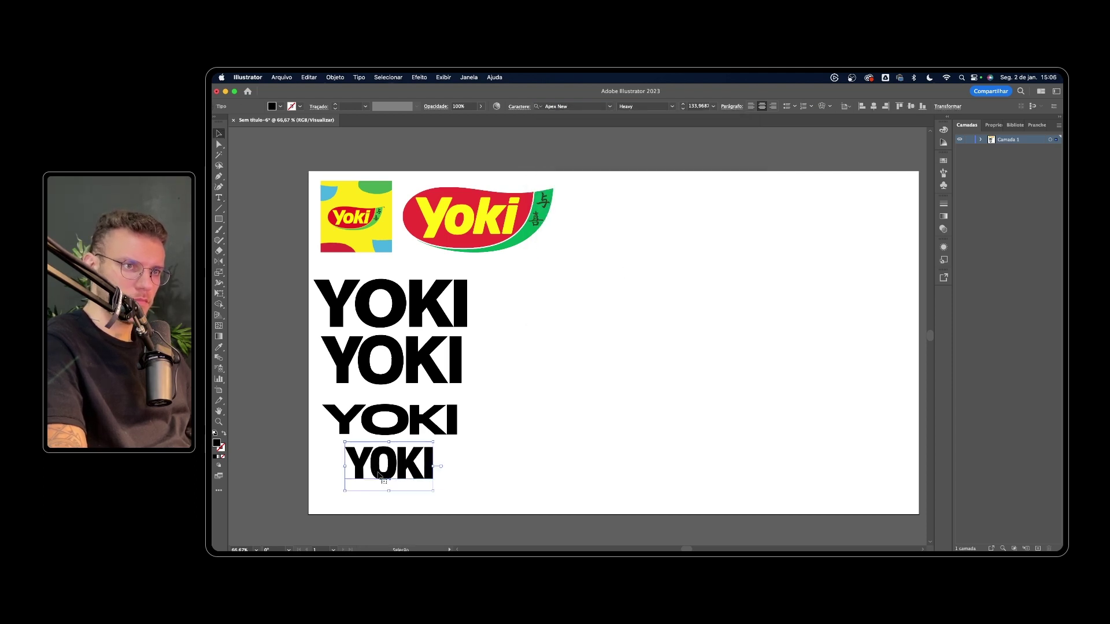
left_click_drag(480, 497, 312, 269)
mouse_move(429, 284)
left_mouse_down()
mouse_move(641, 283)
mouse_move(646, 274)
left_mouse_up()
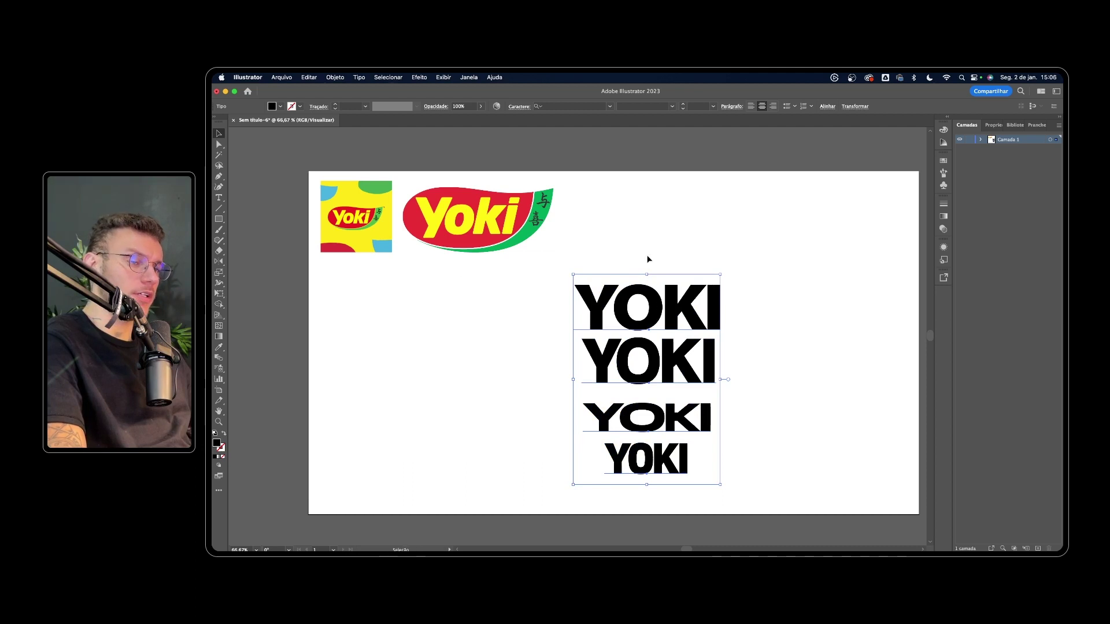
left_click(647, 259)
left_click(650, 340)
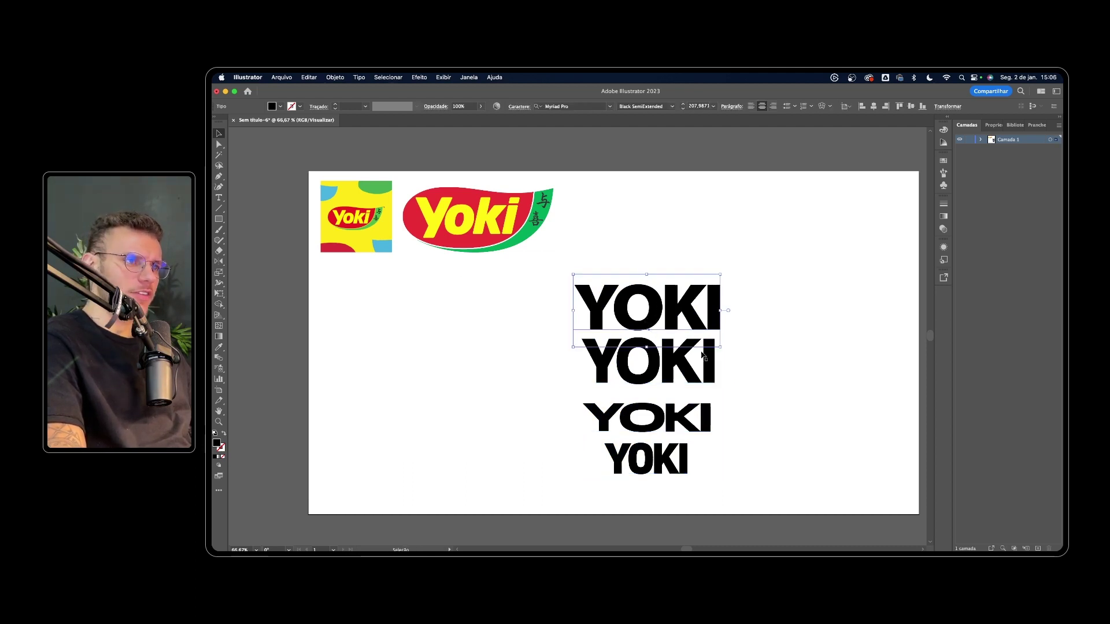
scroll(717, 376, "down", 2)
left_click(737, 407)
left_click(708, 401)
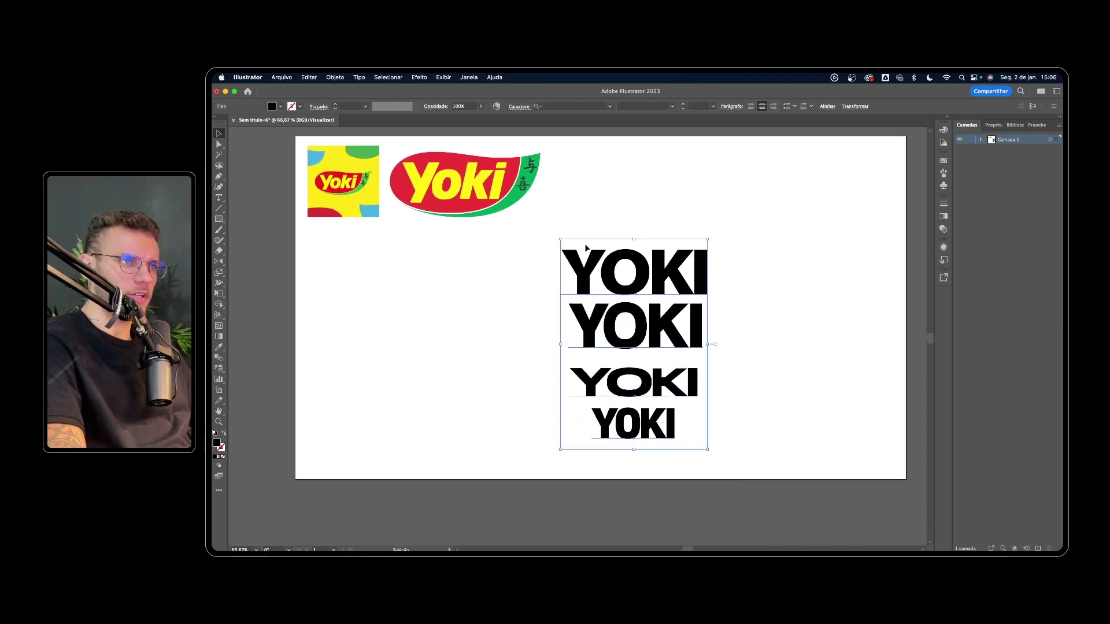
left_click(606, 214)
left_click(709, 298)
left_click(642, 269)
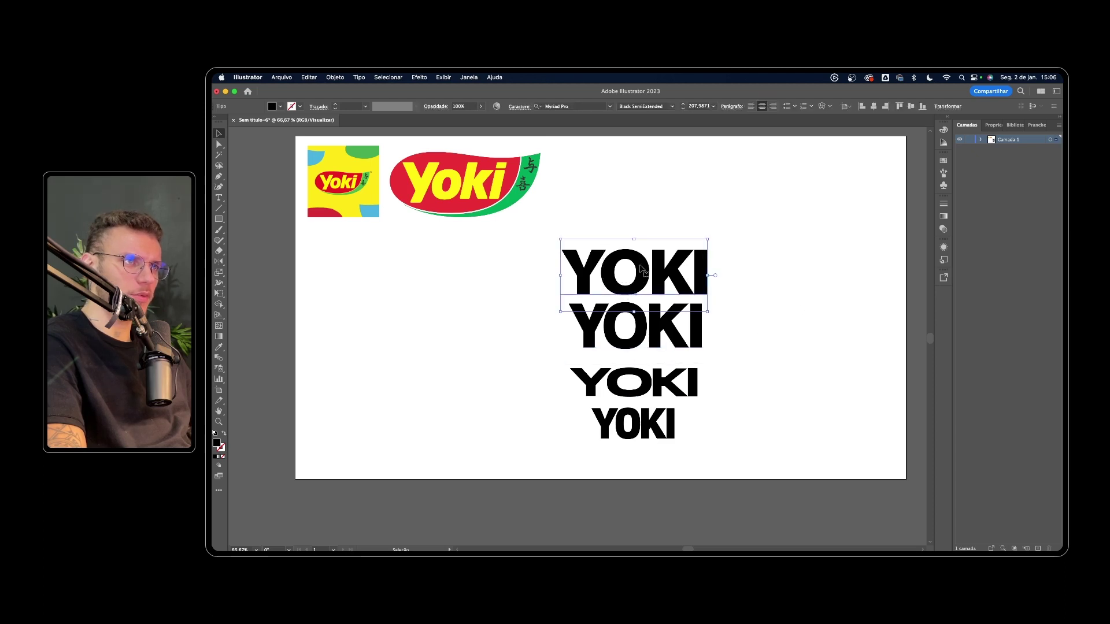
scroll(648, 306, "up", 1)
scroll(649, 306, "left", 1)
left_click(685, 332)
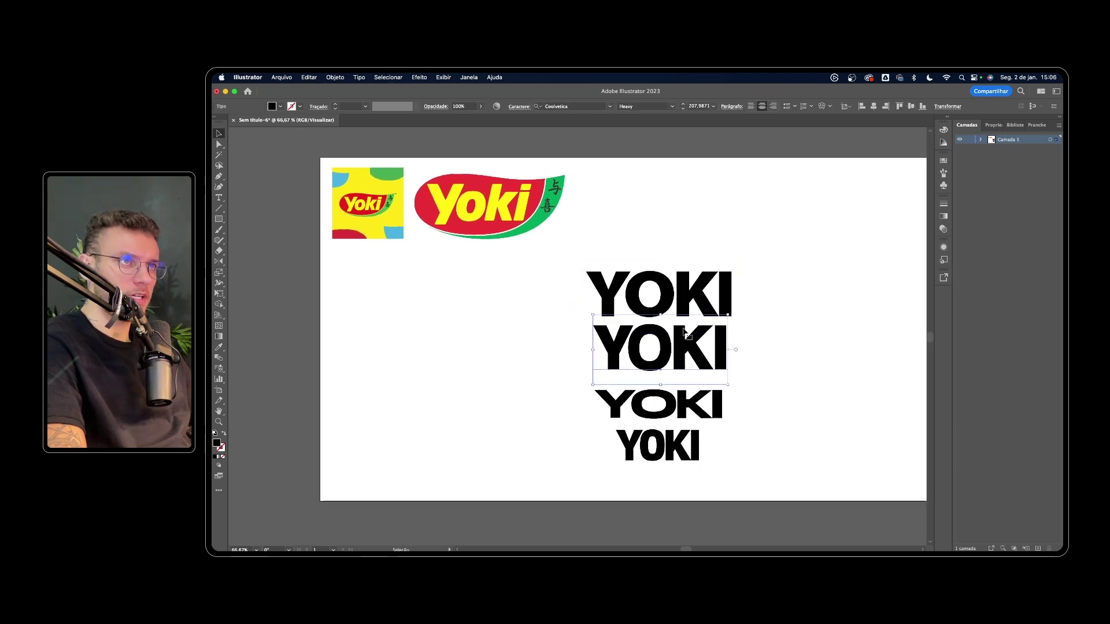
left_click(739, 287)
left_click(701, 295)
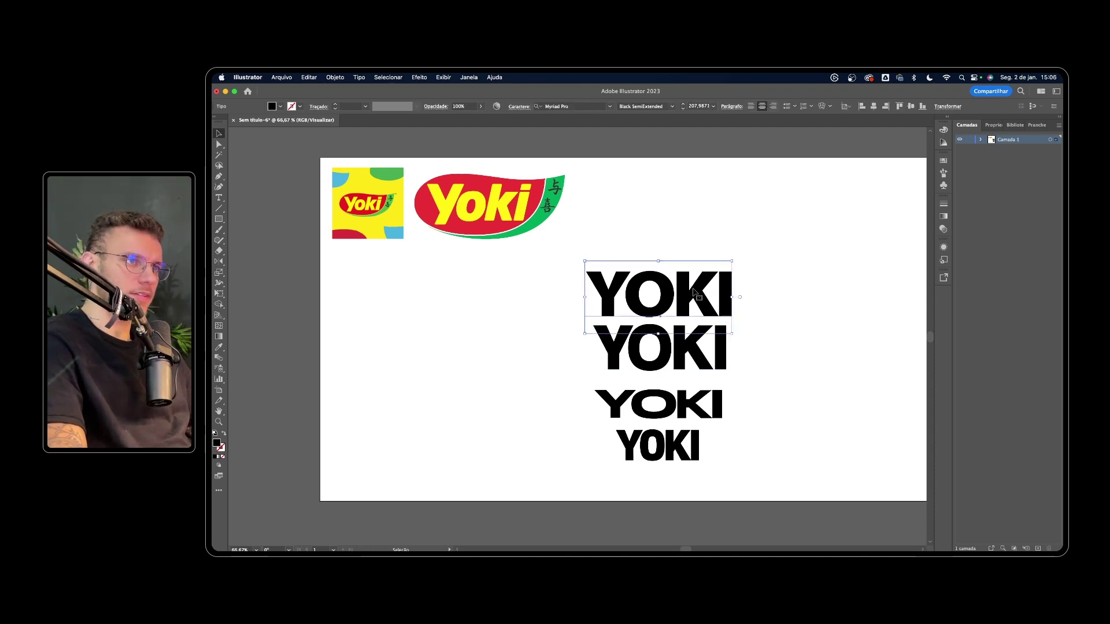
scroll(695, 290, "up", 1)
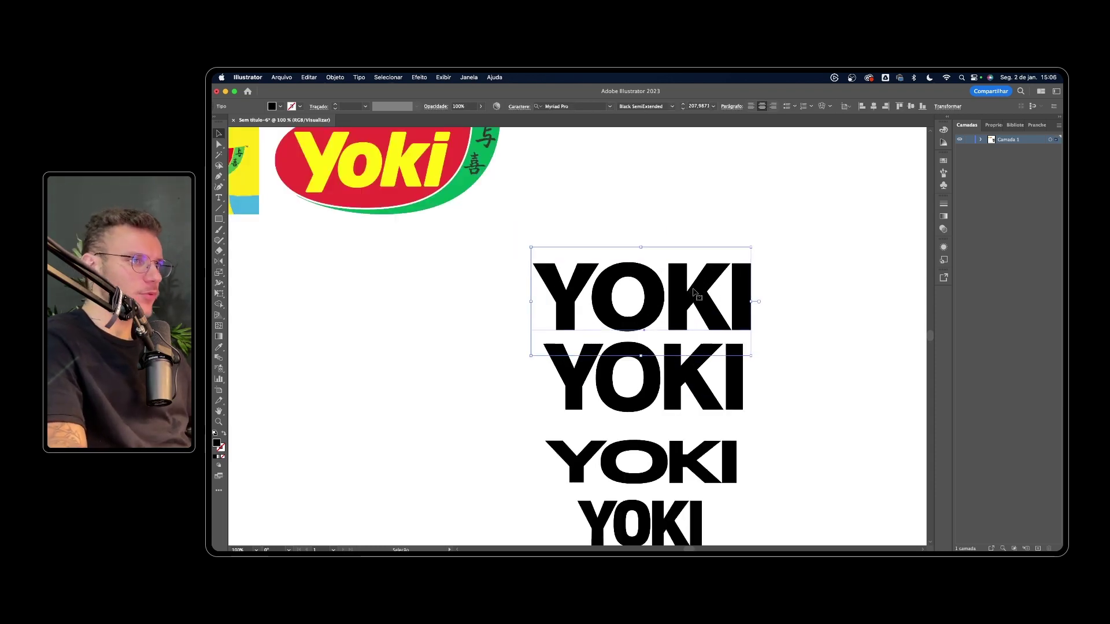
scroll(709, 316, "up", 1)
left_click(764, 183)
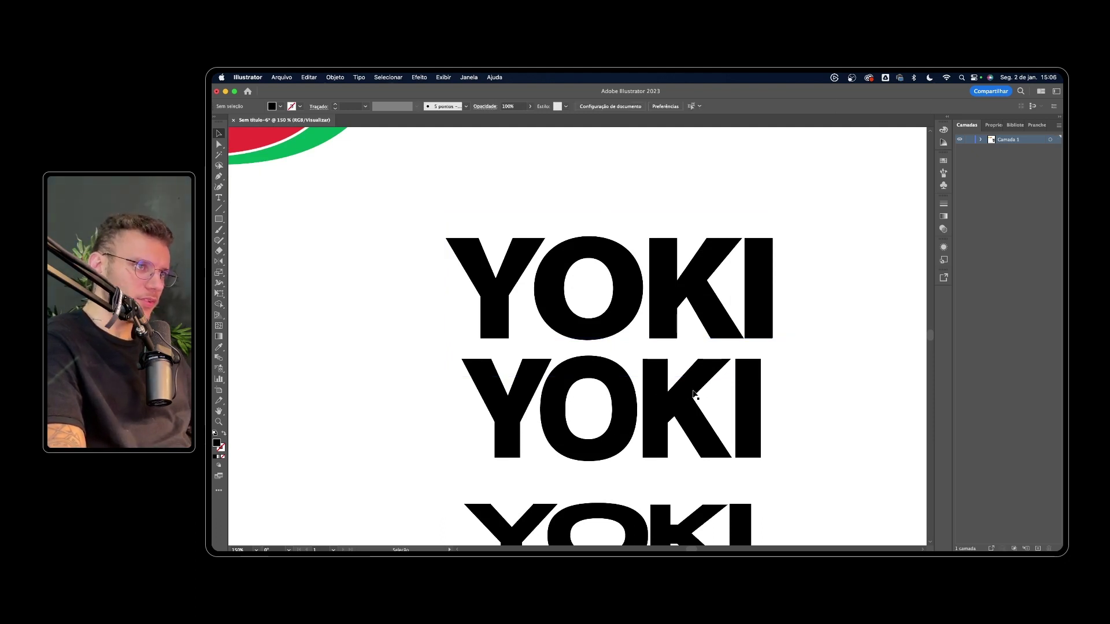
scroll(744, 379, "down", 1)
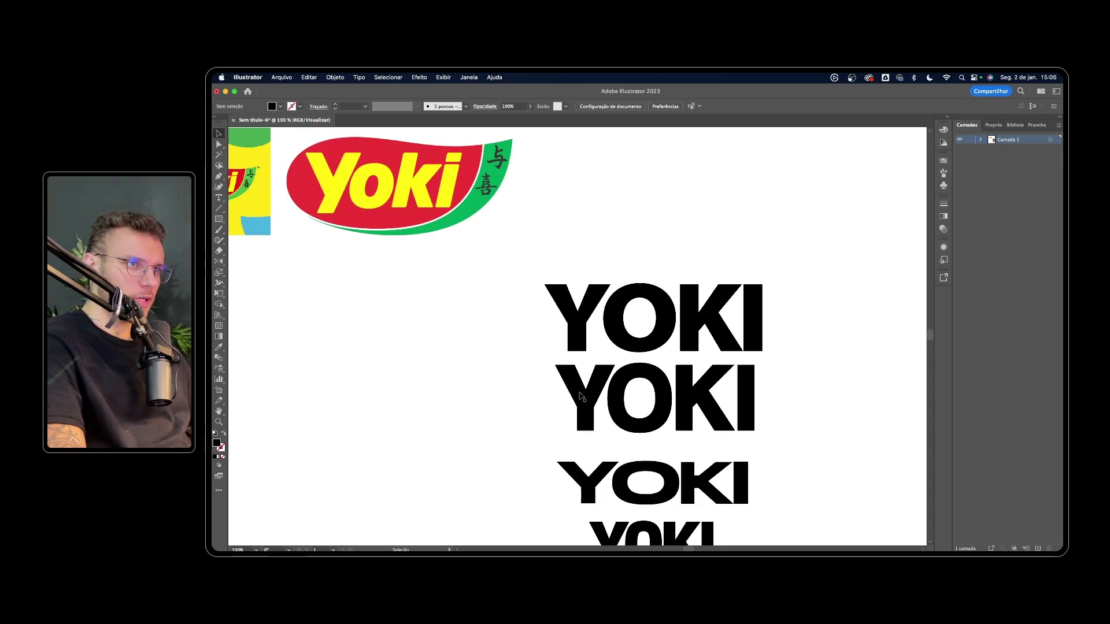
scroll(591, 398, "down", 1)
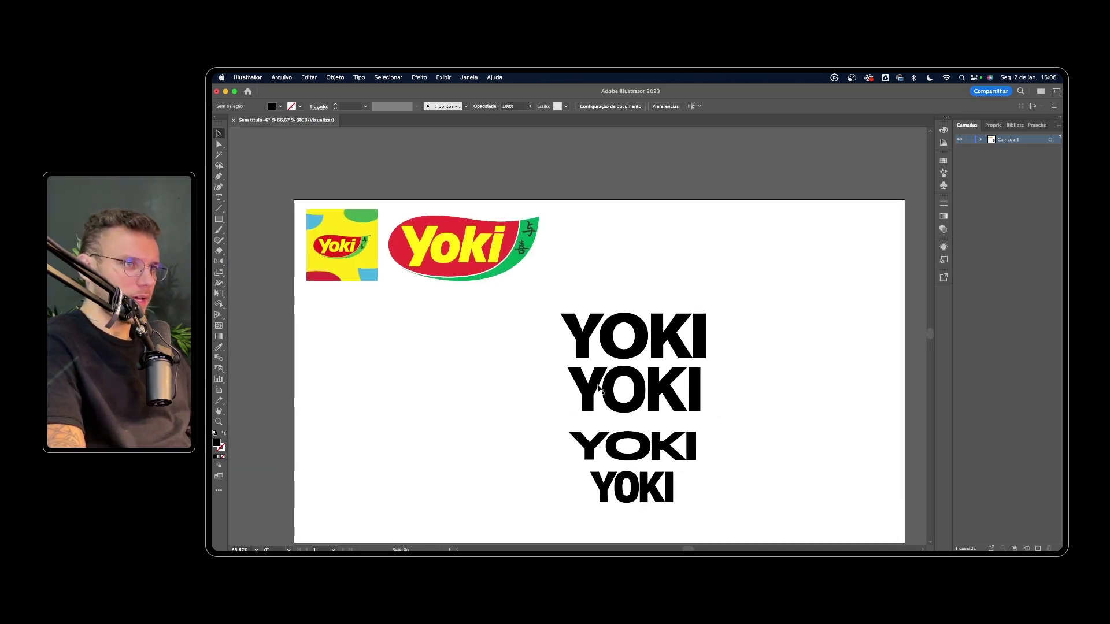
scroll(585, 404, "up", 1)
scroll(585, 404, "up", 1)
scroll(586, 404, "up", 1)
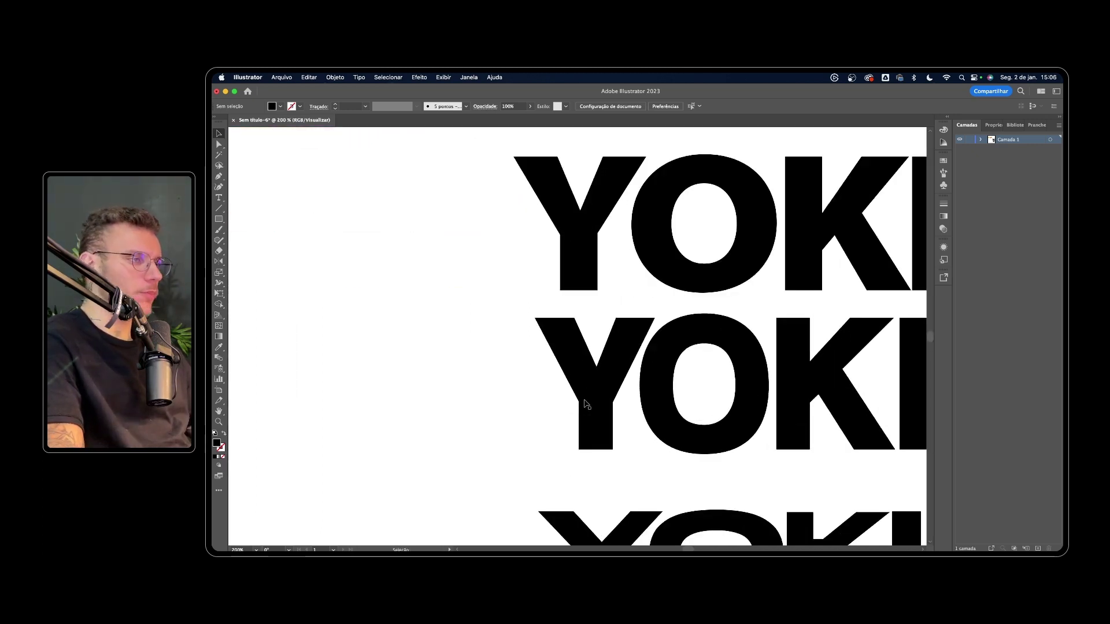
scroll(585, 404, "down", 1)
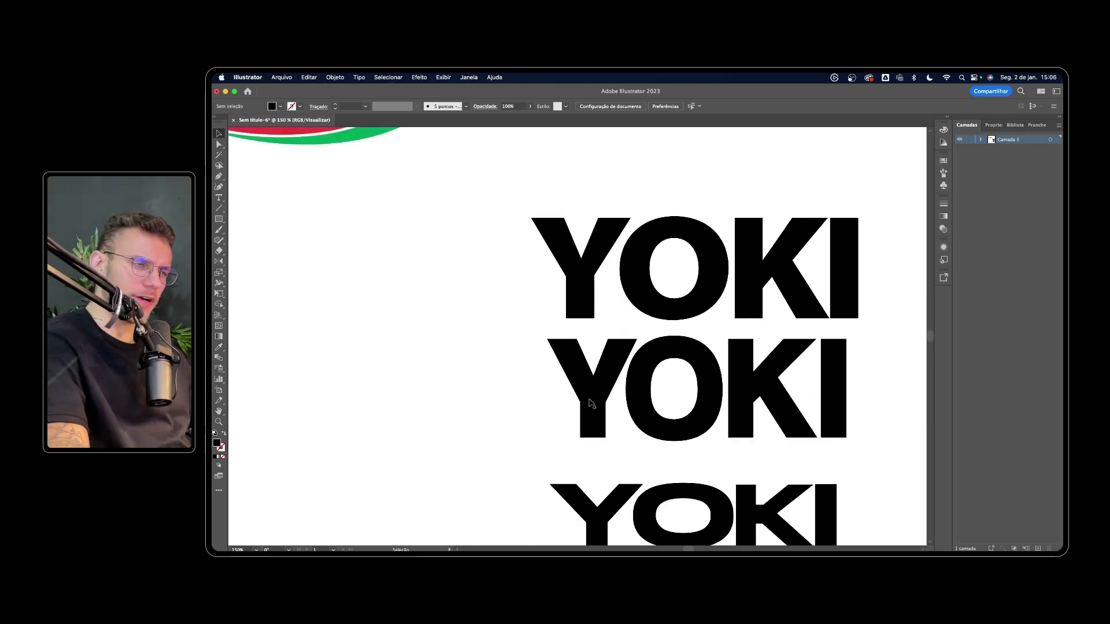
scroll(591, 403, "down", 1)
scroll(591, 403, "down", 1)
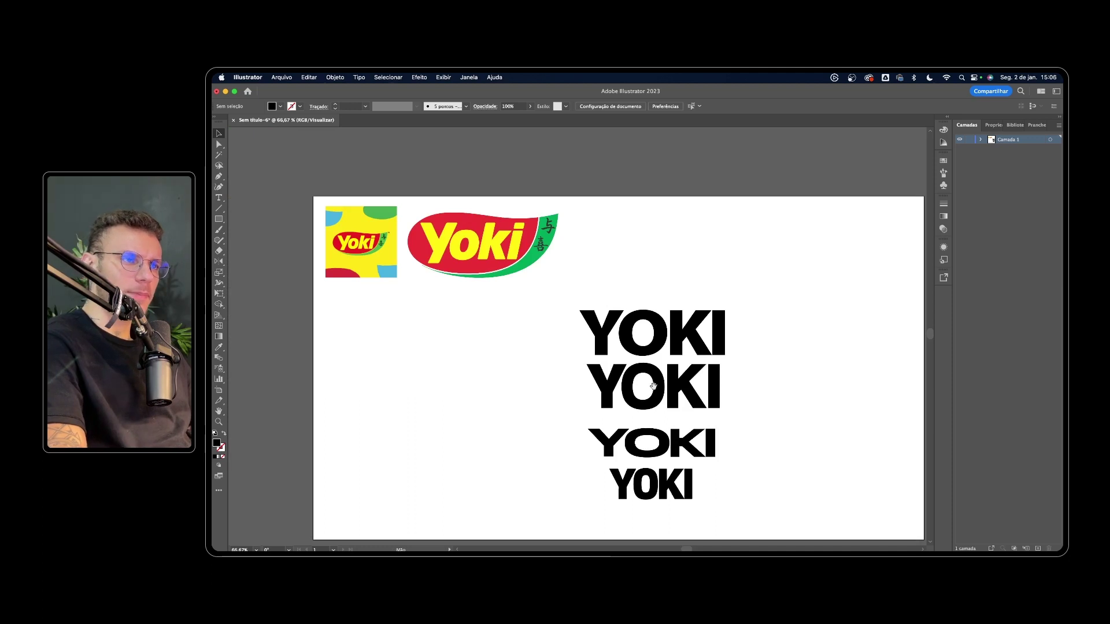
Try stretching the wide Stretch Pro YOKI further, then undo it.
left_click_drag(653, 386, 614, 346)
left_click(623, 399)
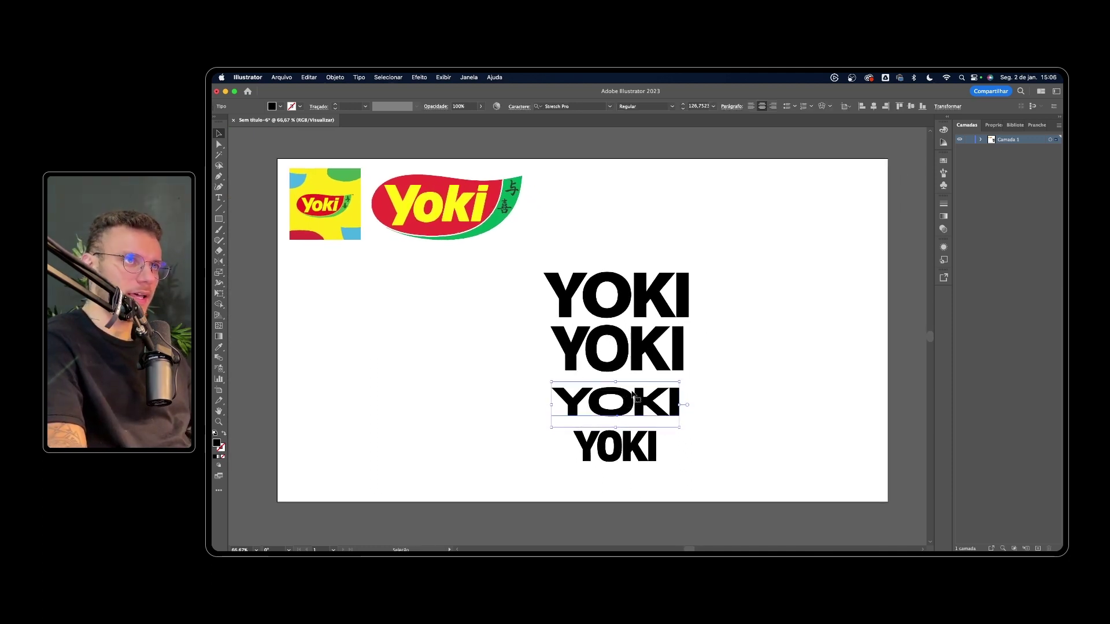
left_click(736, 359)
scroll(599, 403, "up", 1)
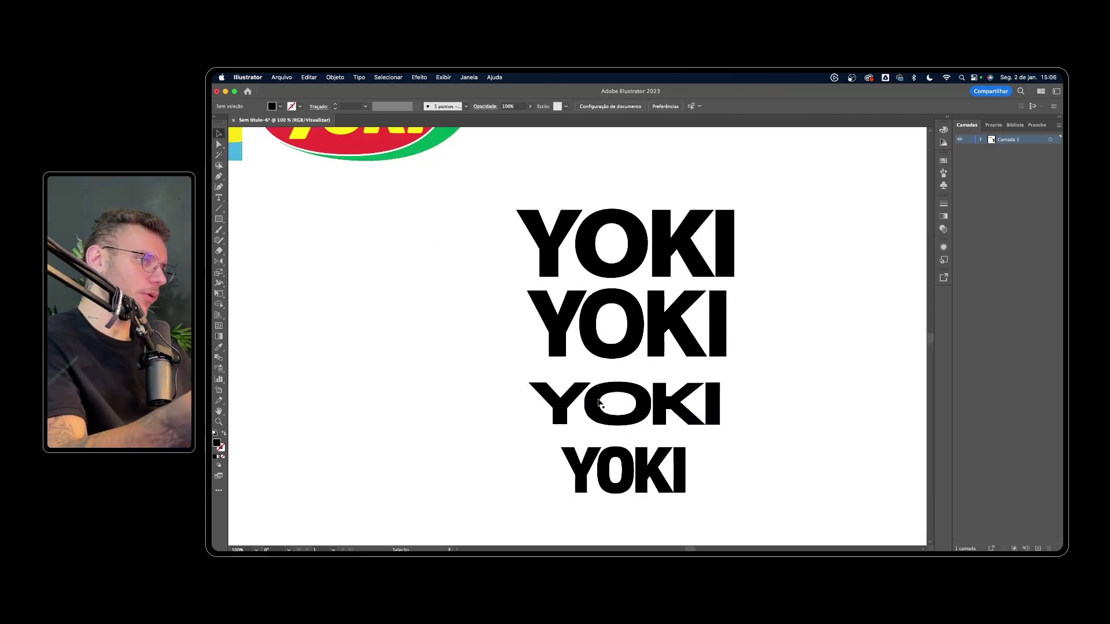
left_click(599, 403)
scroll(599, 403, "down", 1)
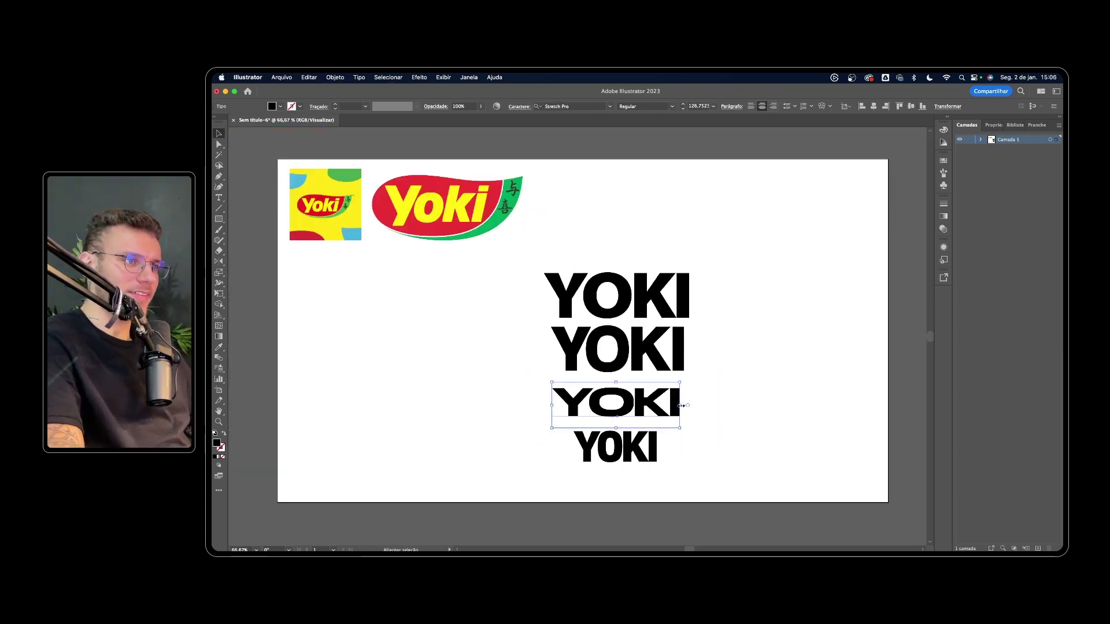
left_click_drag(681, 404, 760, 403)
key("ctrl+z")
left_click(758, 401)
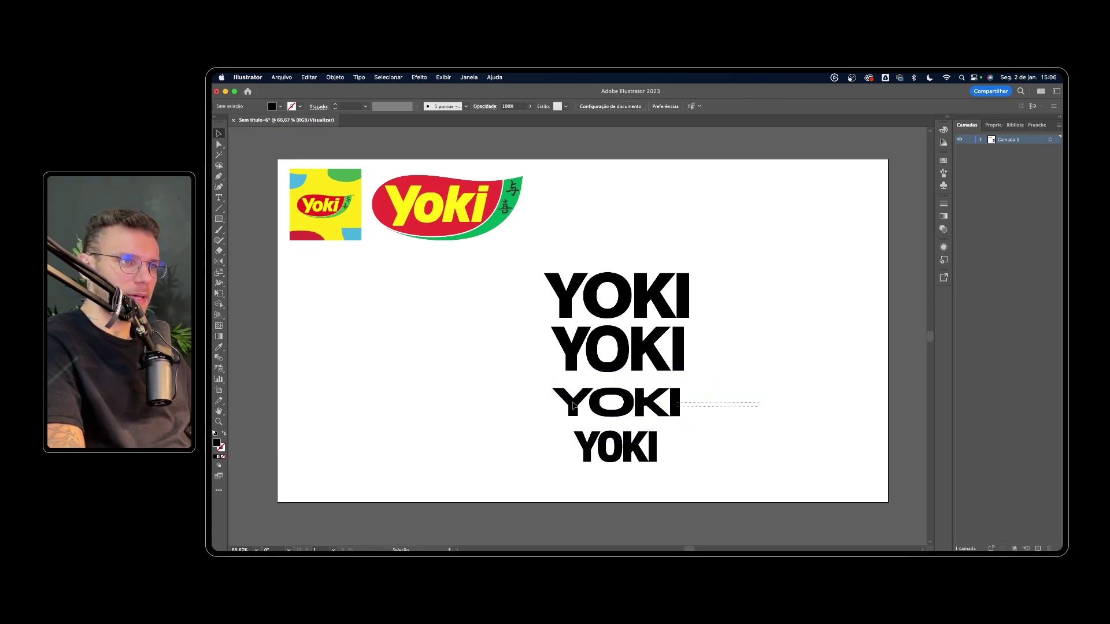
left_click(566, 403)
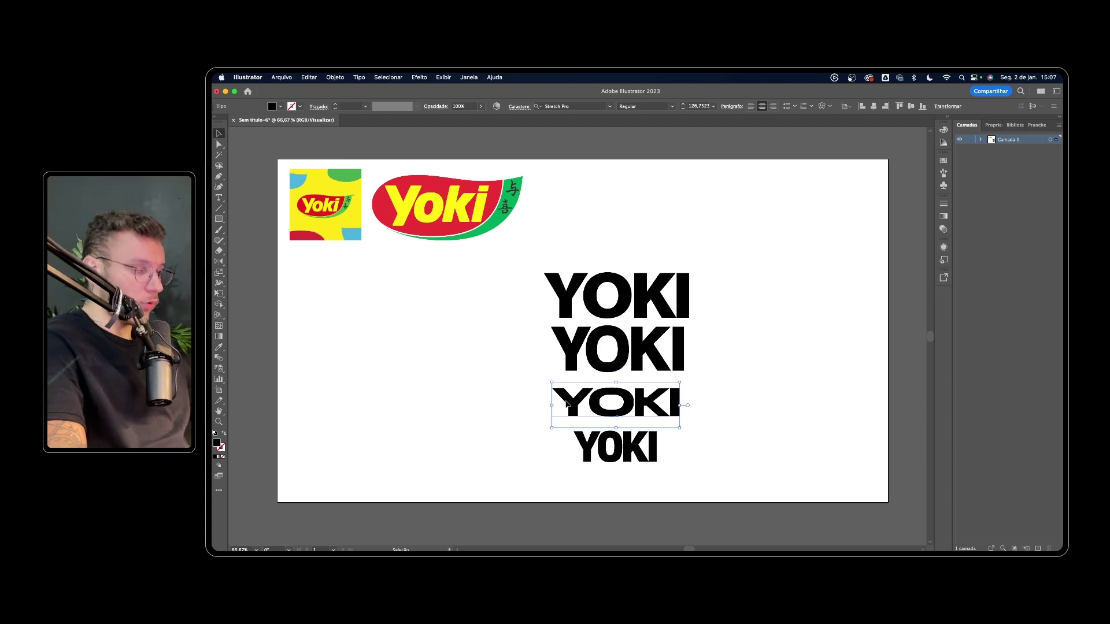
Scale up the ApexNew Heavy YOKI and move it above the others.
left_click(653, 452)
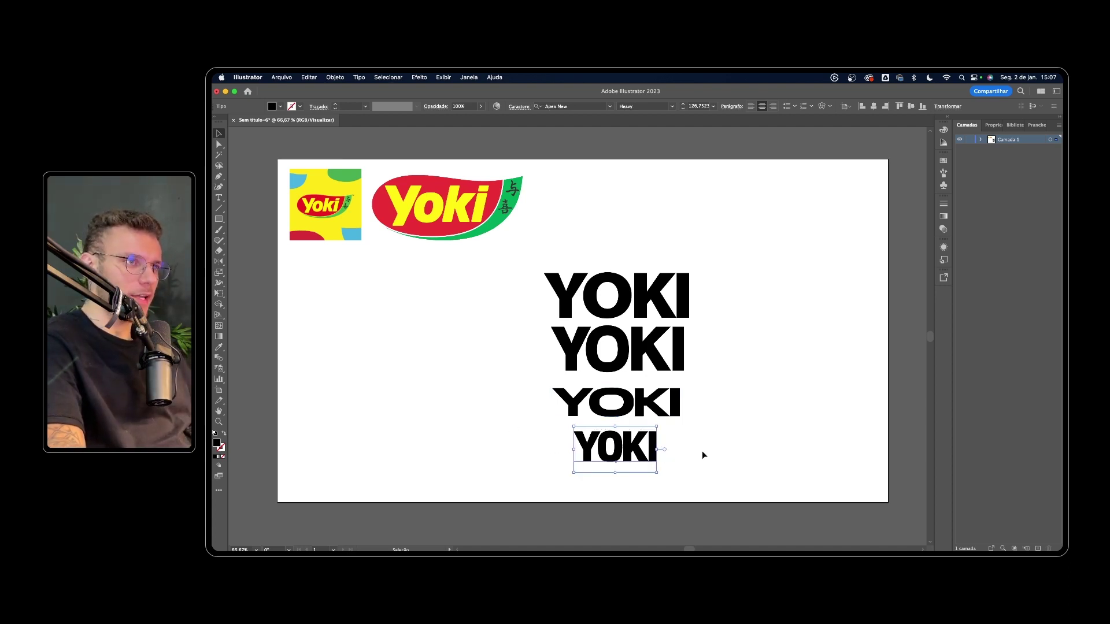
left_click_drag(659, 449, 686, 451)
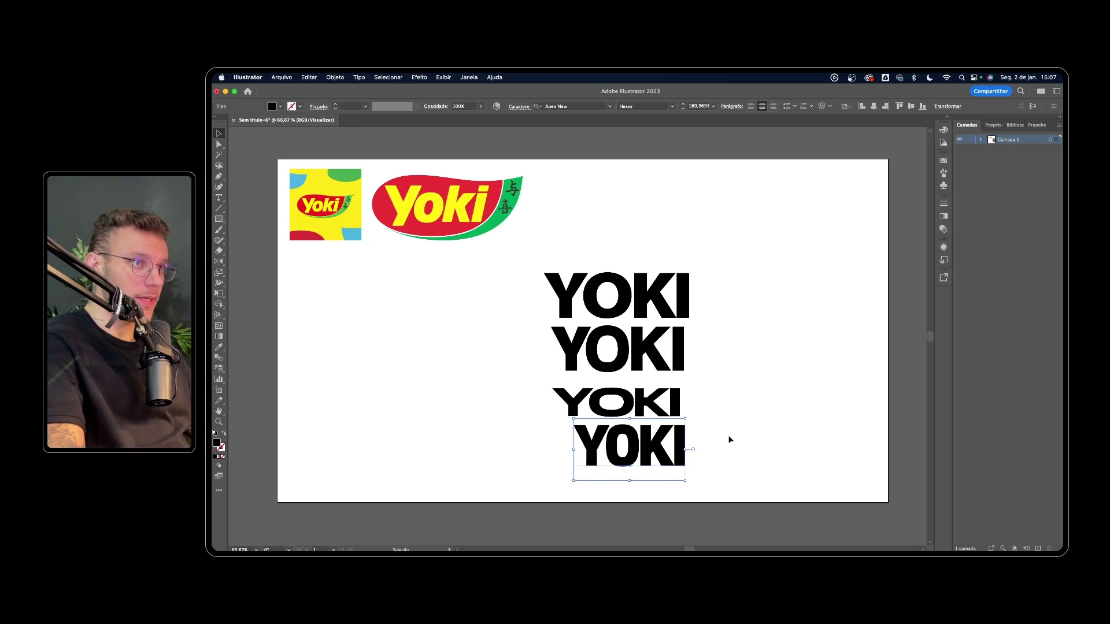
mouse_move(646, 444)
left_mouse_down()
mouse_move(632, 247)
mouse_move(691, 249)
mouse_move(746, 416)
mouse_move(769, 436)
left_mouse_up()
Set a YOKI copy to the Agharti condensed black font.
key("t")
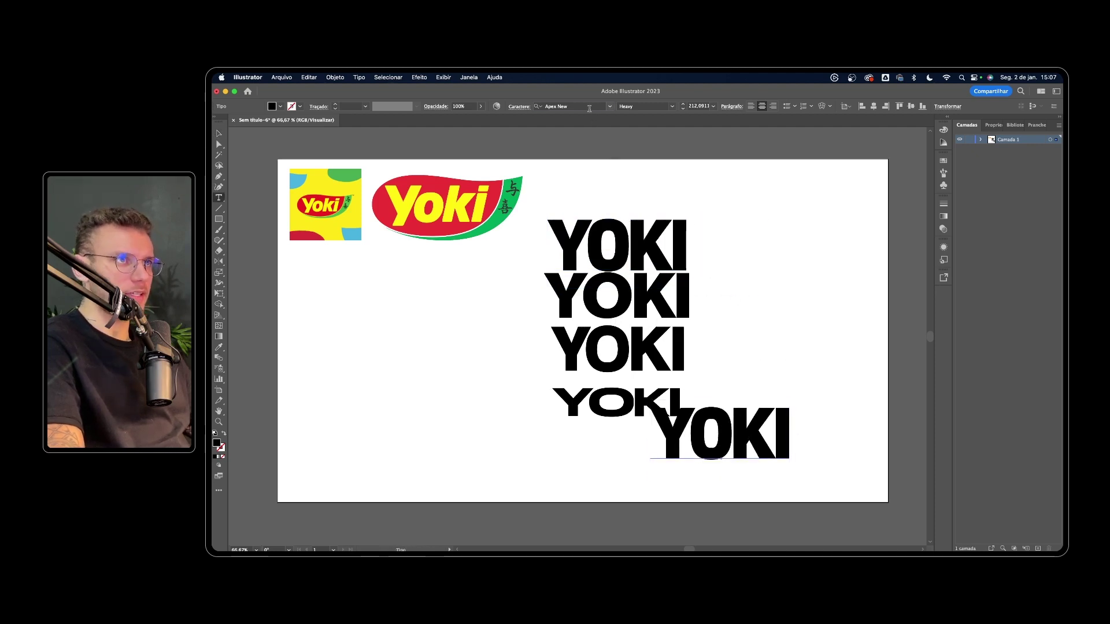
left_click(570, 106)
type("AGHA")
key("Return")
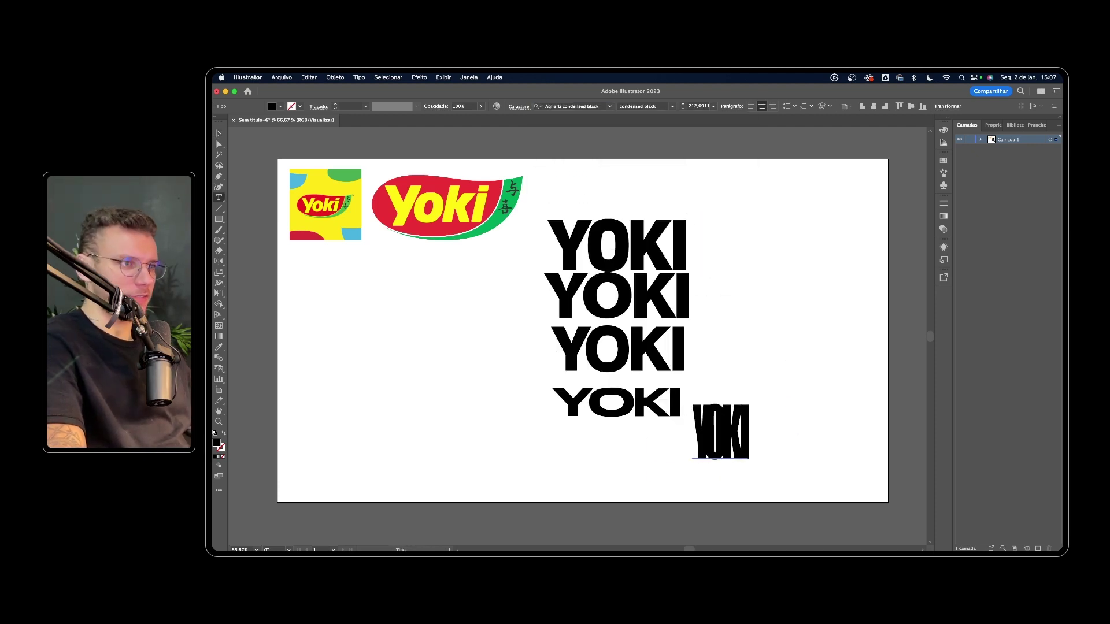
double_click(737, 425)
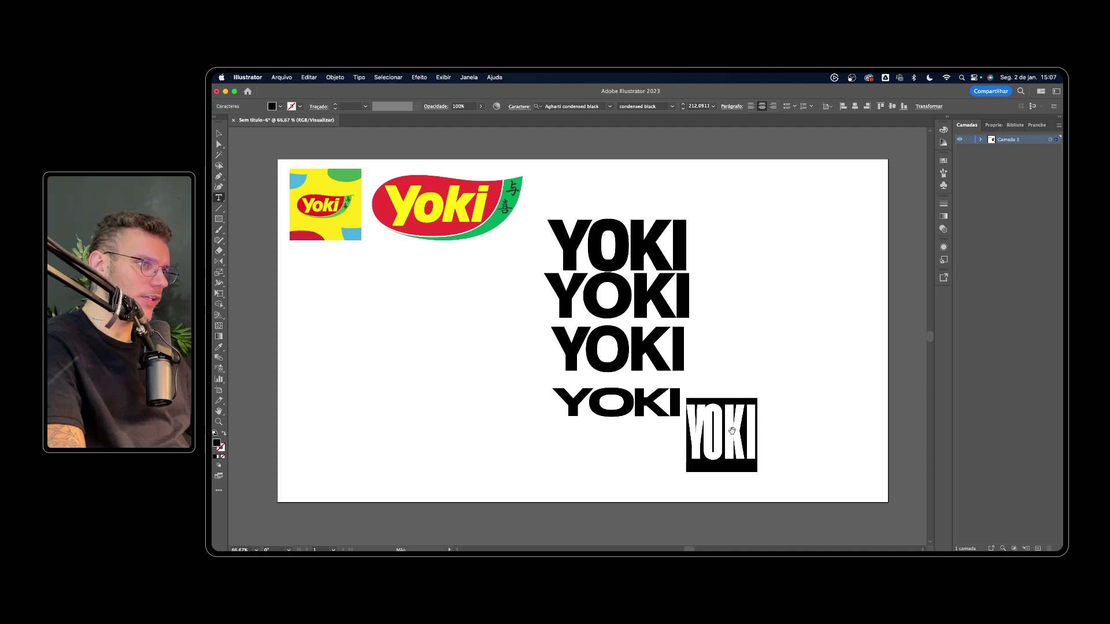
key("Left")
key("Escape")
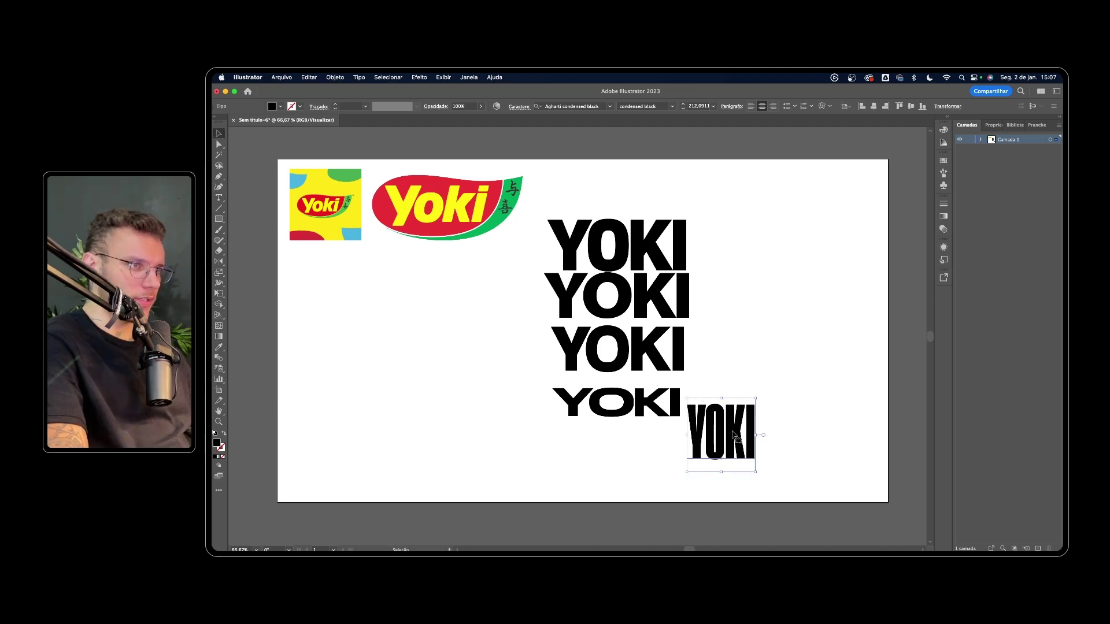
Rearrange samples: ApexNew Heavy to the right, Stretch Pro left, Myriad Pro Black up.
left_click_drag(626, 240, 782, 284)
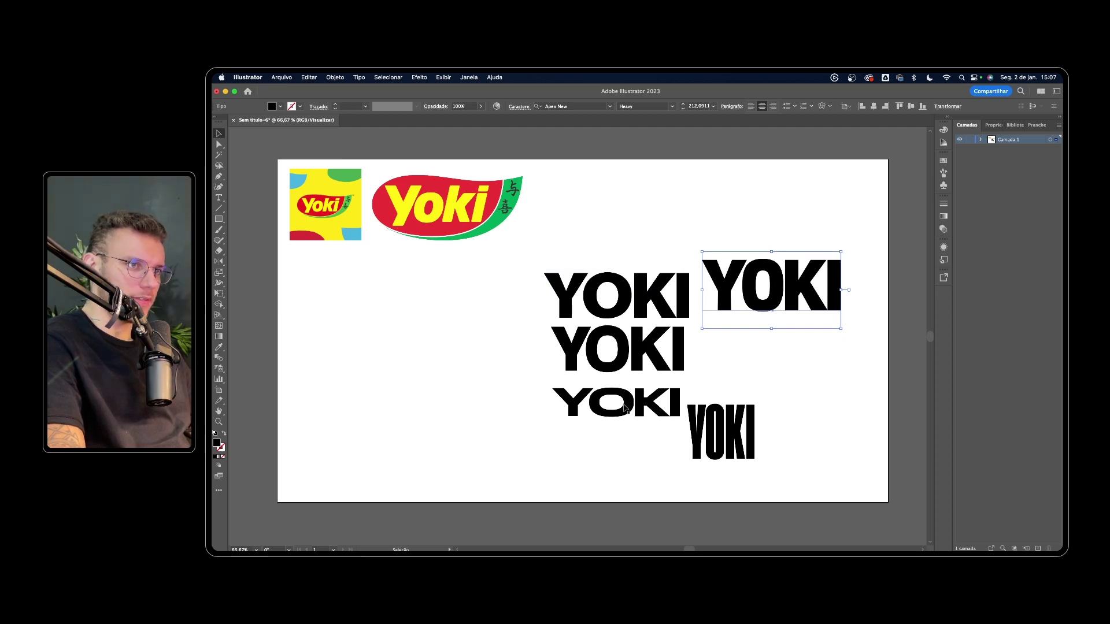
left_click_drag(625, 408, 452, 393)
mouse_move(607, 309)
left_mouse_down()
mouse_move(680, 246)
mouse_move(640, 287)
left_mouse_up()
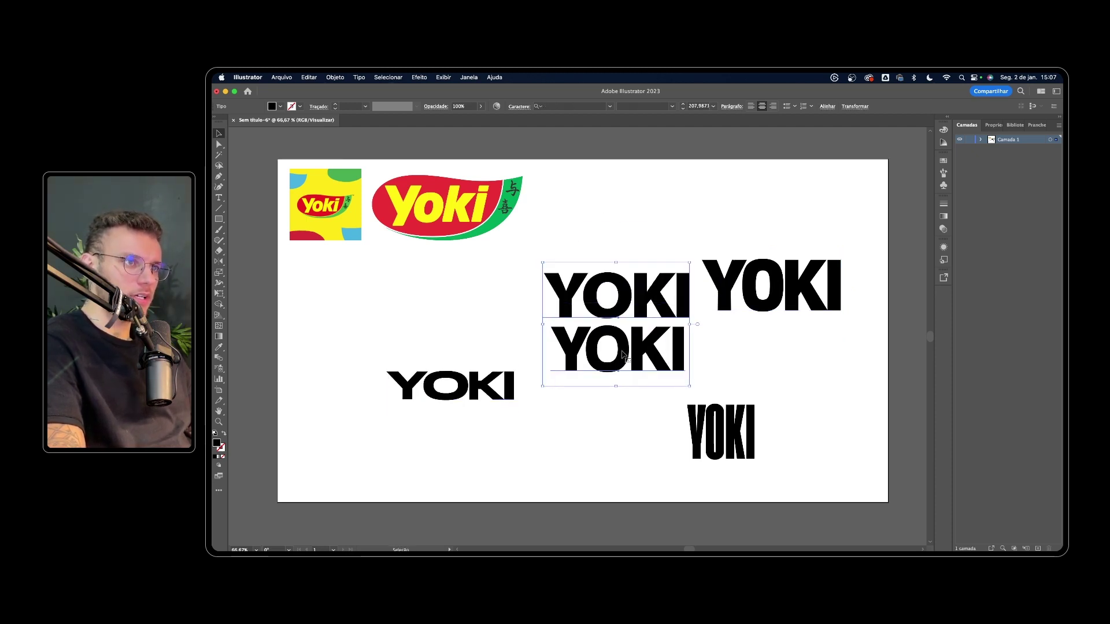
left_click(753, 208)
left_click(800, 292)
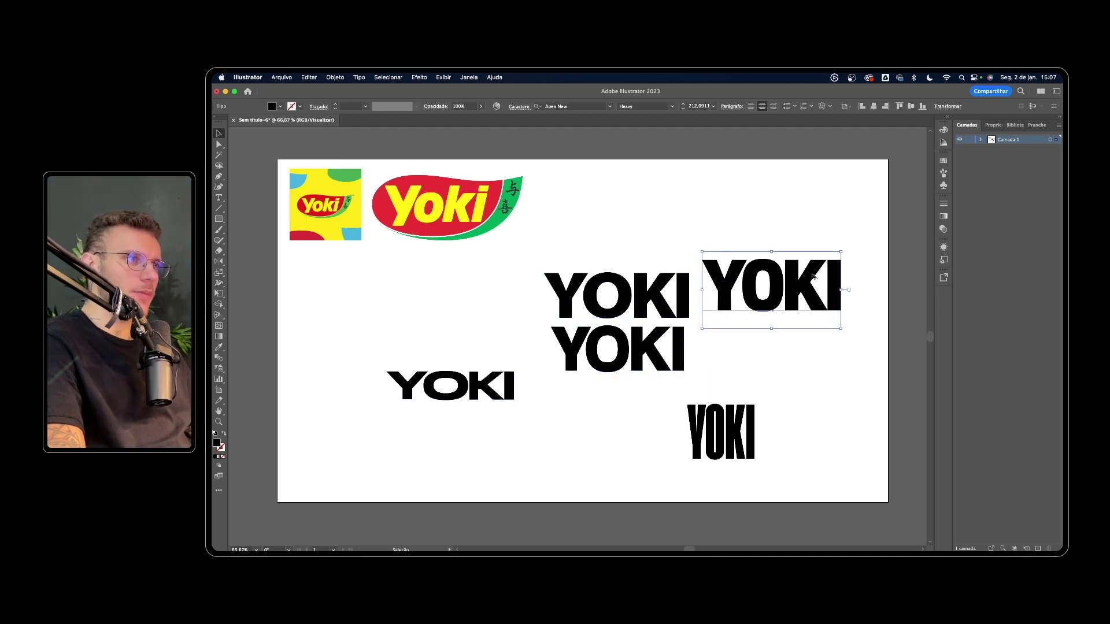
scroll(815, 276, "up", 3)
scroll(816, 276, "down", 3)
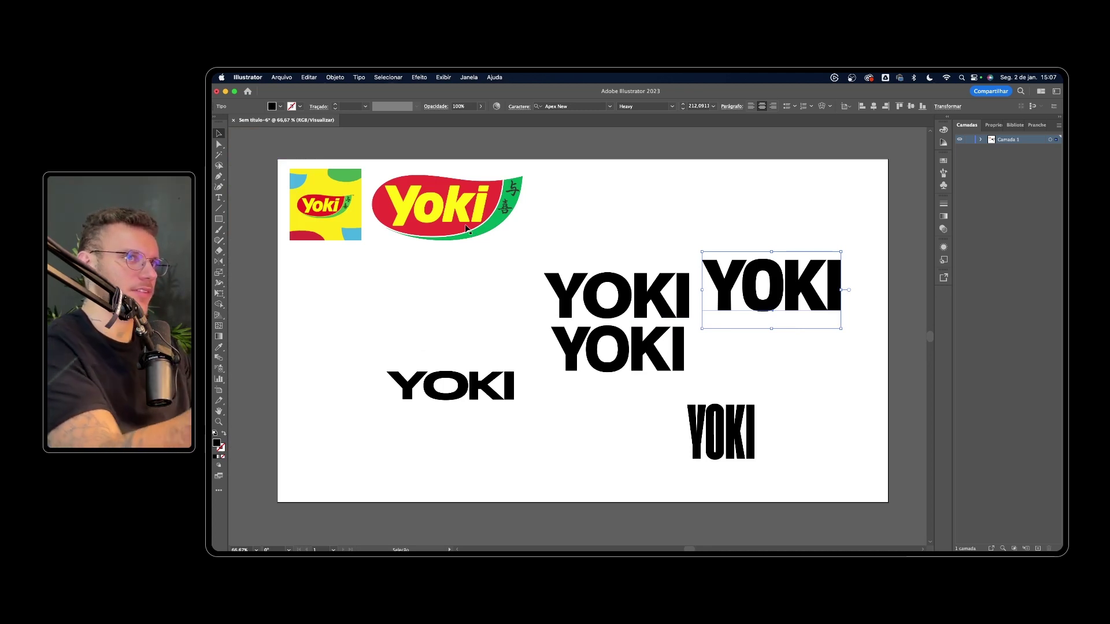
Try placing the red Yoki logo beside YOKI, undo it, and inspect the right YOKI.
left_click_drag(454, 233, 853, 219)
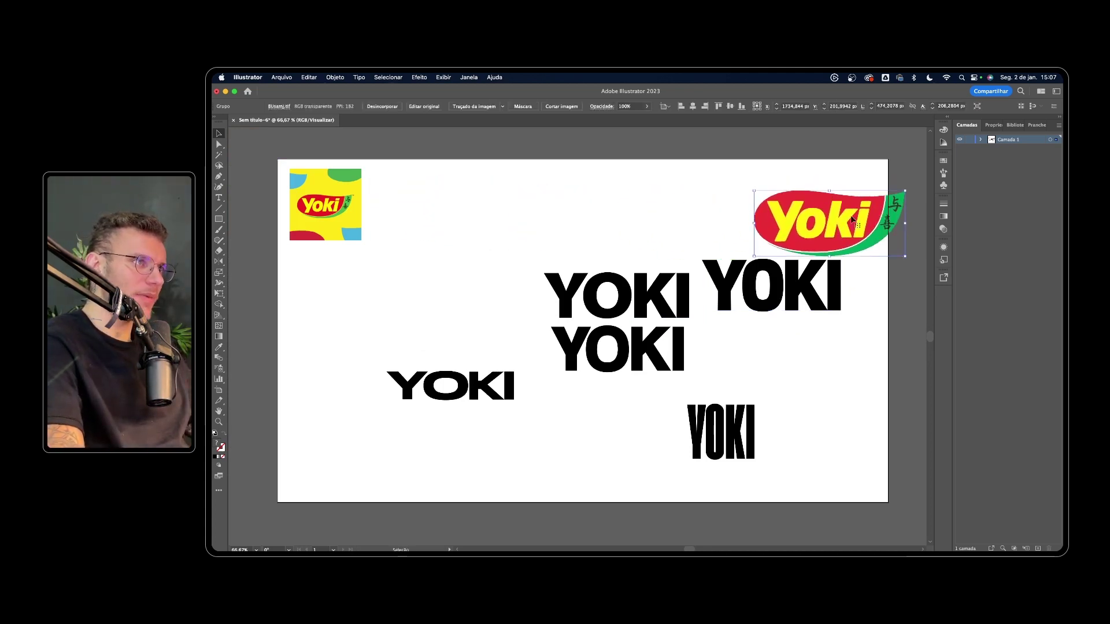
key("cmd+z")
left_click(794, 272)
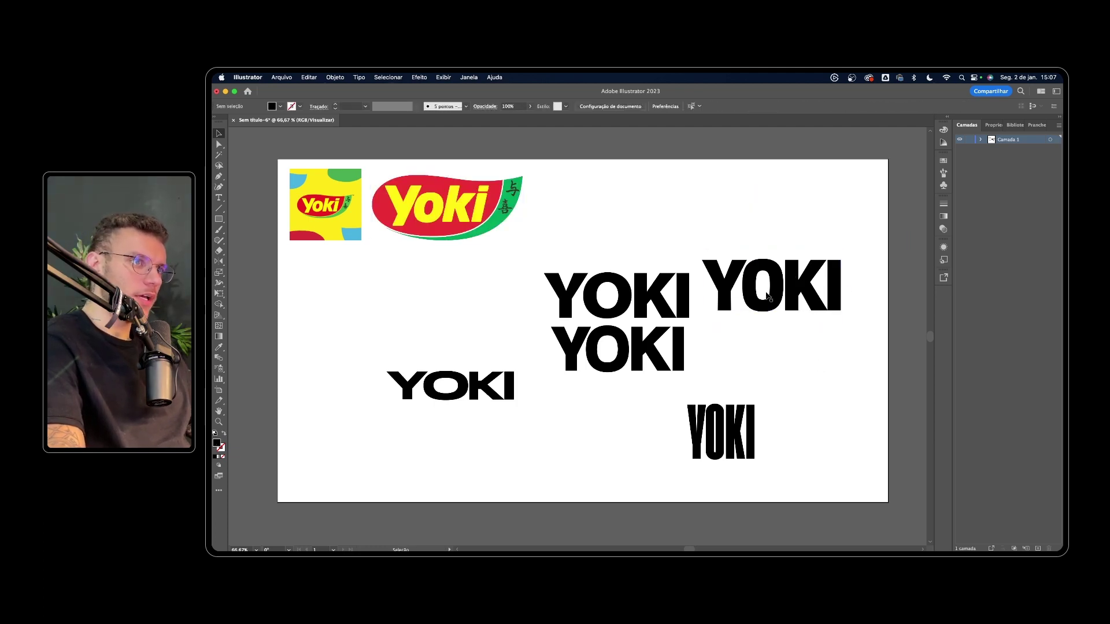
key("cmd+plus")
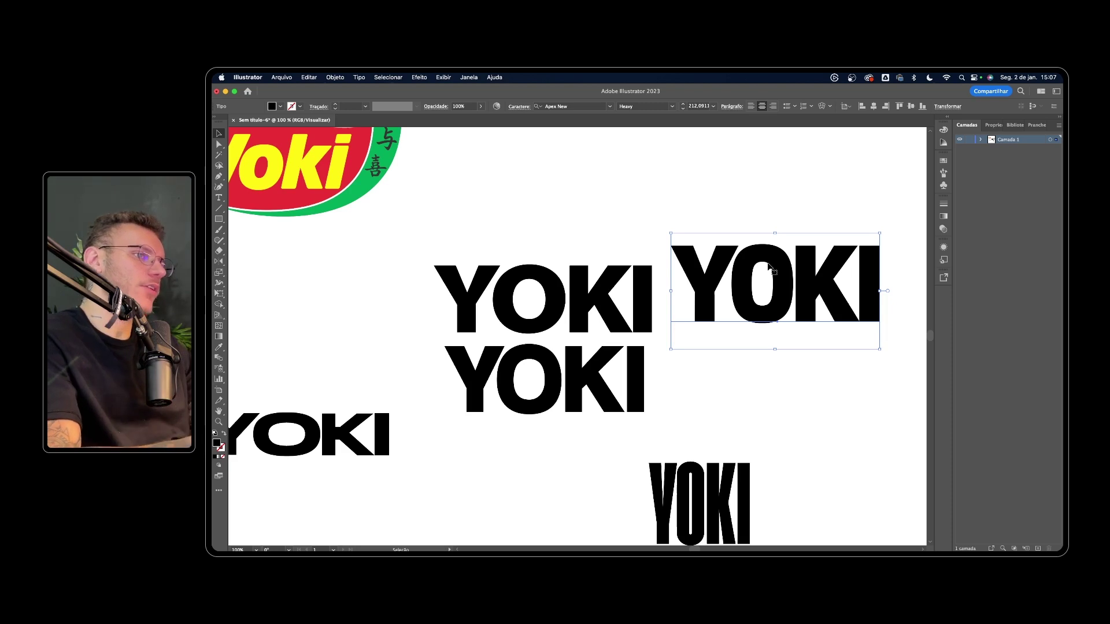
left_click(767, 179)
key("ctrl+minus")
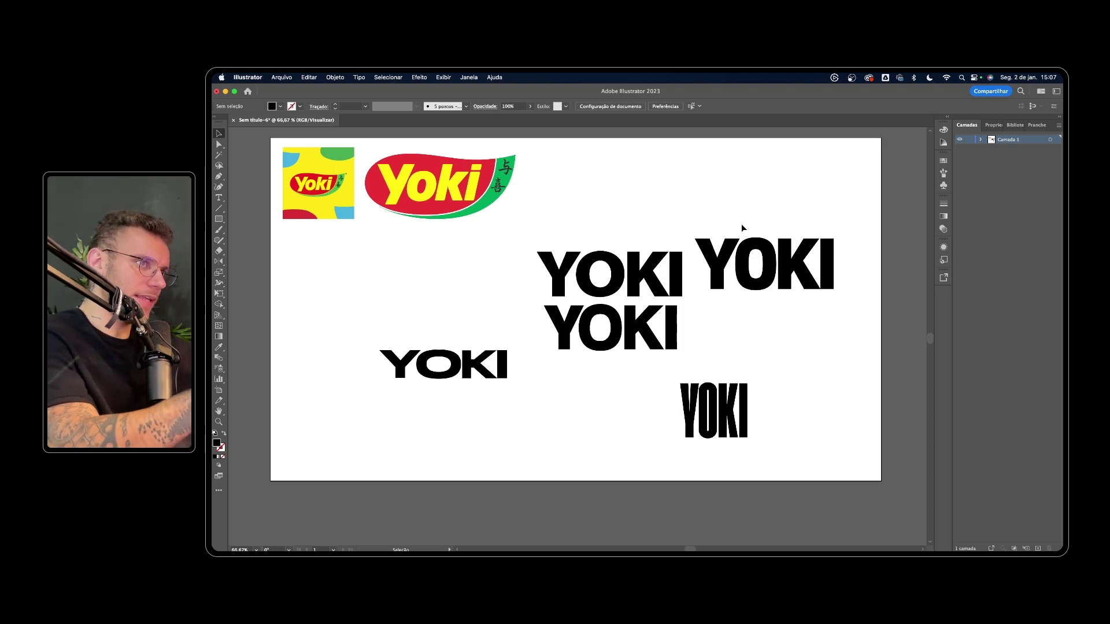
Check the right-hand YOKI, then select the wide YOKI sample at lower left.
left_click(744, 232)
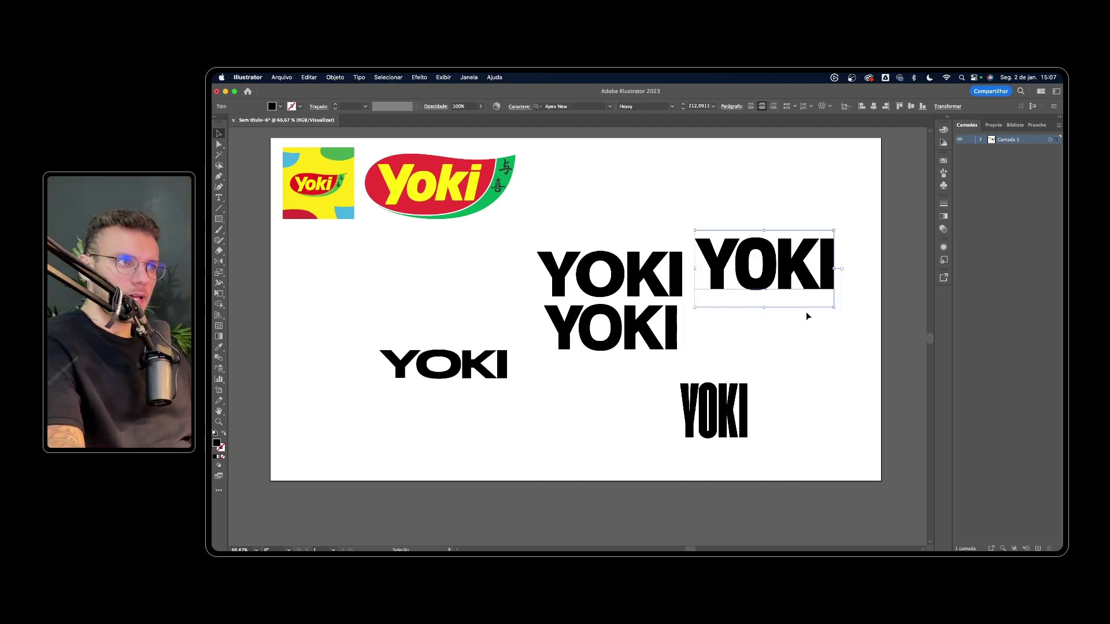
left_click(831, 341)
left_click(759, 253)
left_click(770, 212)
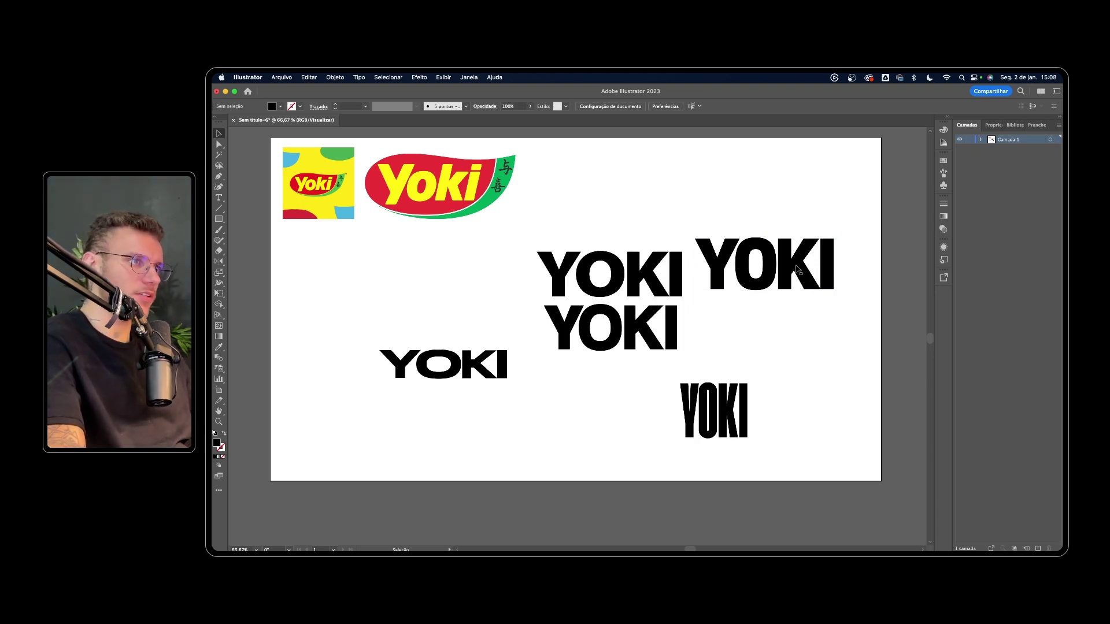
scroll(673, 305, "up", 2)
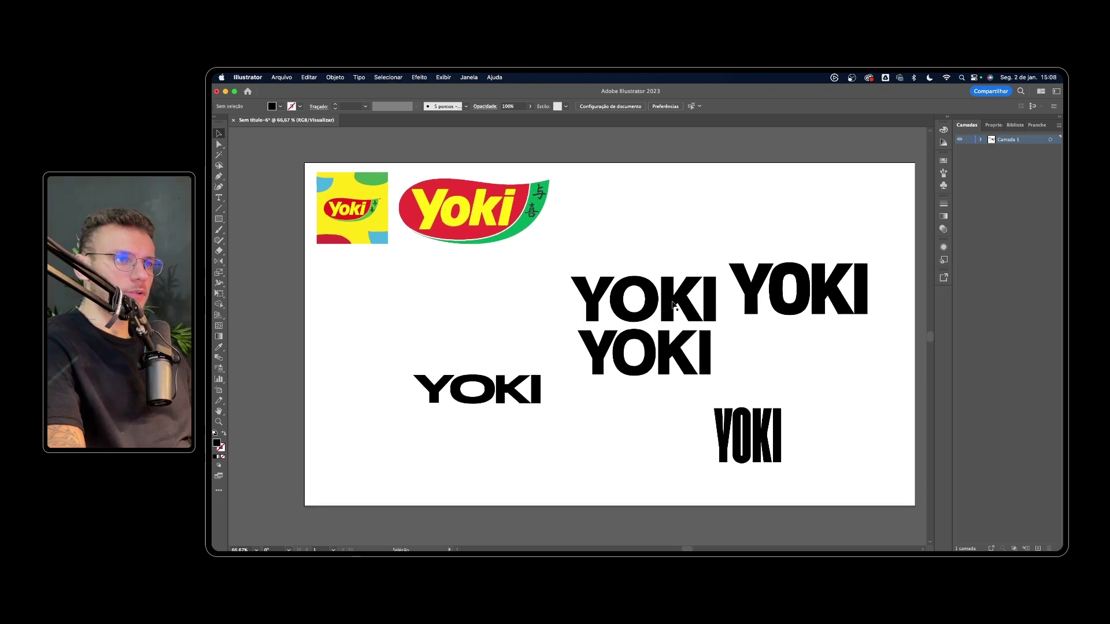
left_click(486, 381)
Delete the wide, moved and condensed YOKI samples, leaving two.
key("Delete")
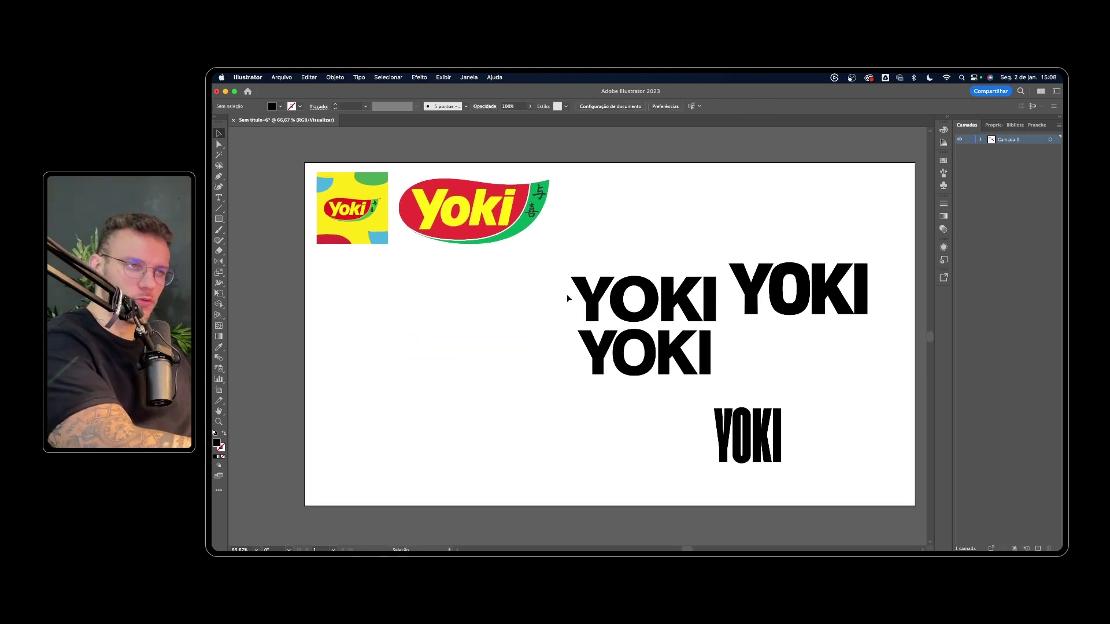
left_click_drag(607, 292, 632, 363)
key("Delete")
left_click(647, 349)
key("Delete")
left_click(745, 434)
key("Delete")
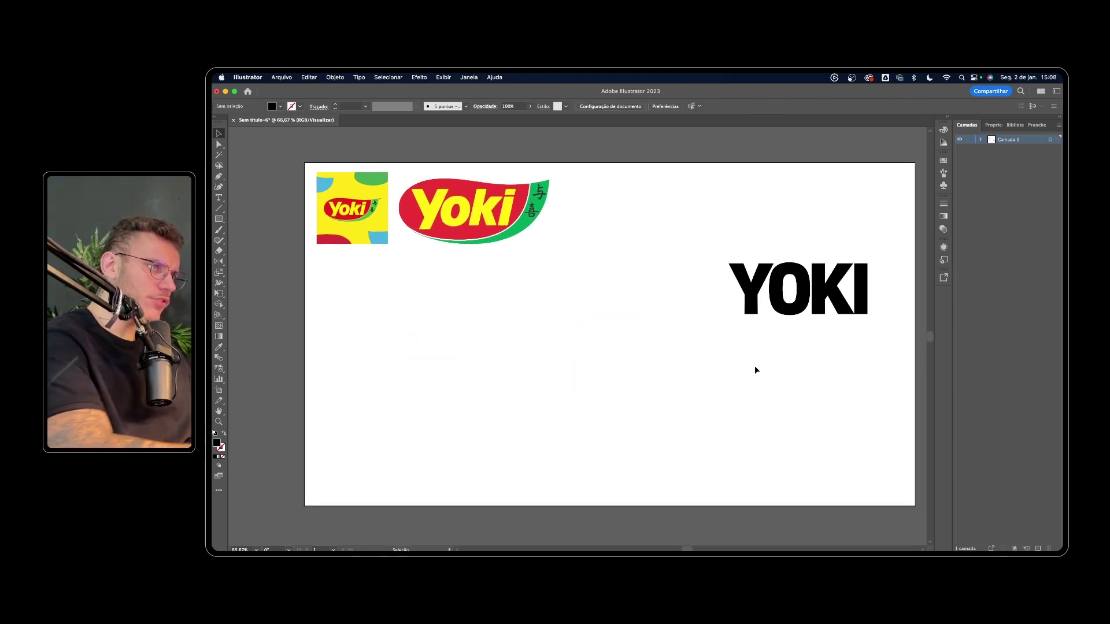
Reposition the remaining YOKI and scale the right copy up to about 350 pt.
mouse_move(798, 289)
left_mouse_down()
mouse_move(410, 336)
mouse_move(713, 347)
left_mouse_up()
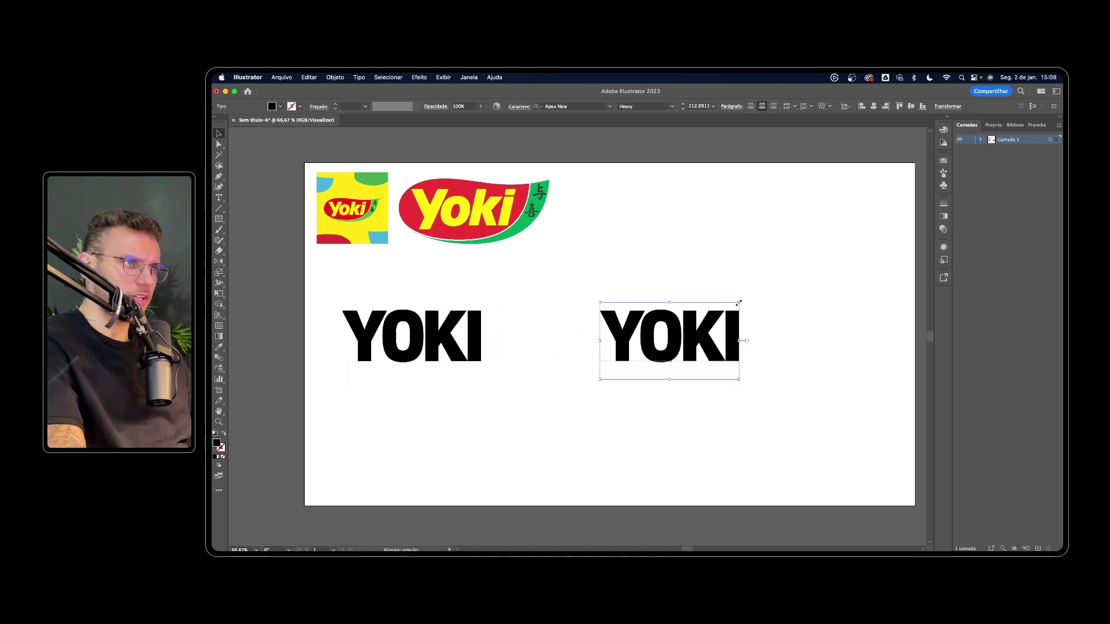
left_click_drag(739, 303, 784, 278)
left_click(794, 235)
left_click(666, 340)
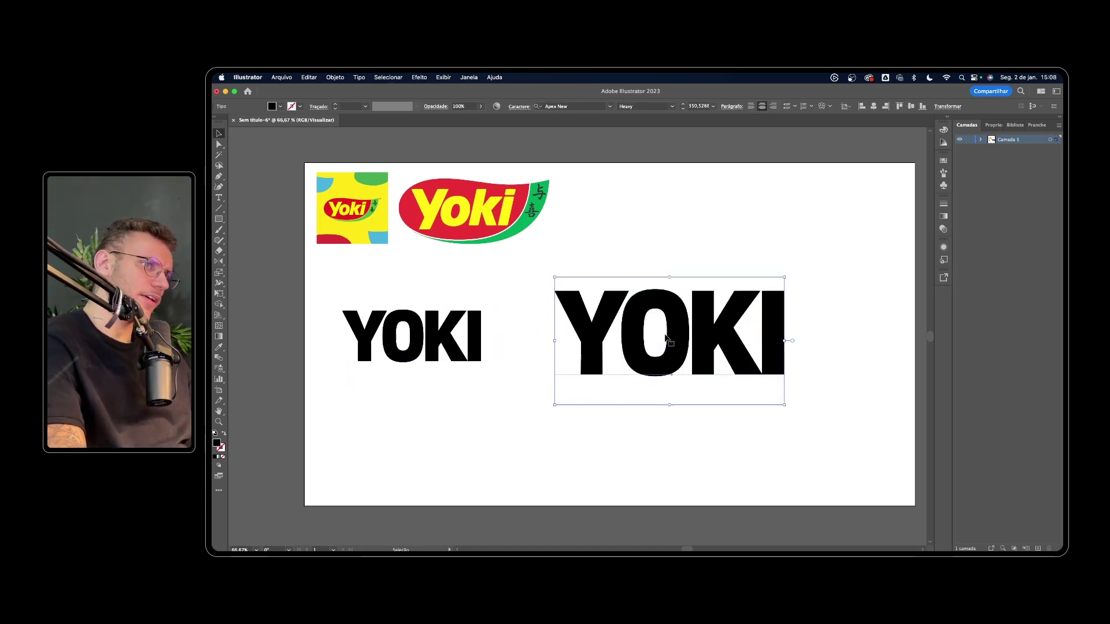
left_click_drag(706, 261, 655, 242)
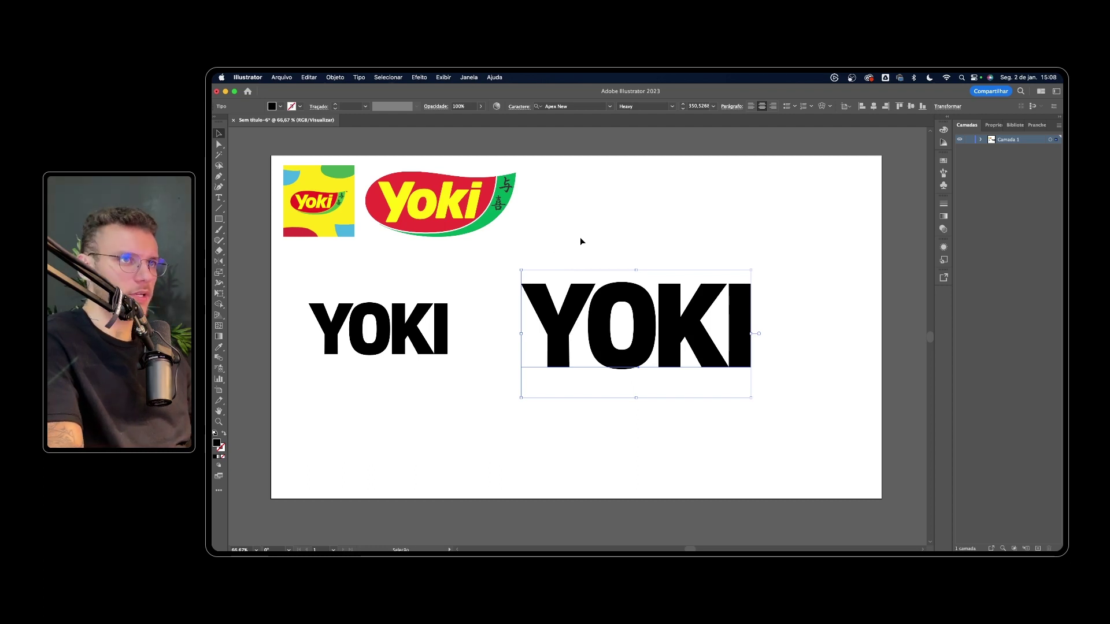
left_click(519, 210)
key("b")
left_click_drag(490, 194, 495, 206)
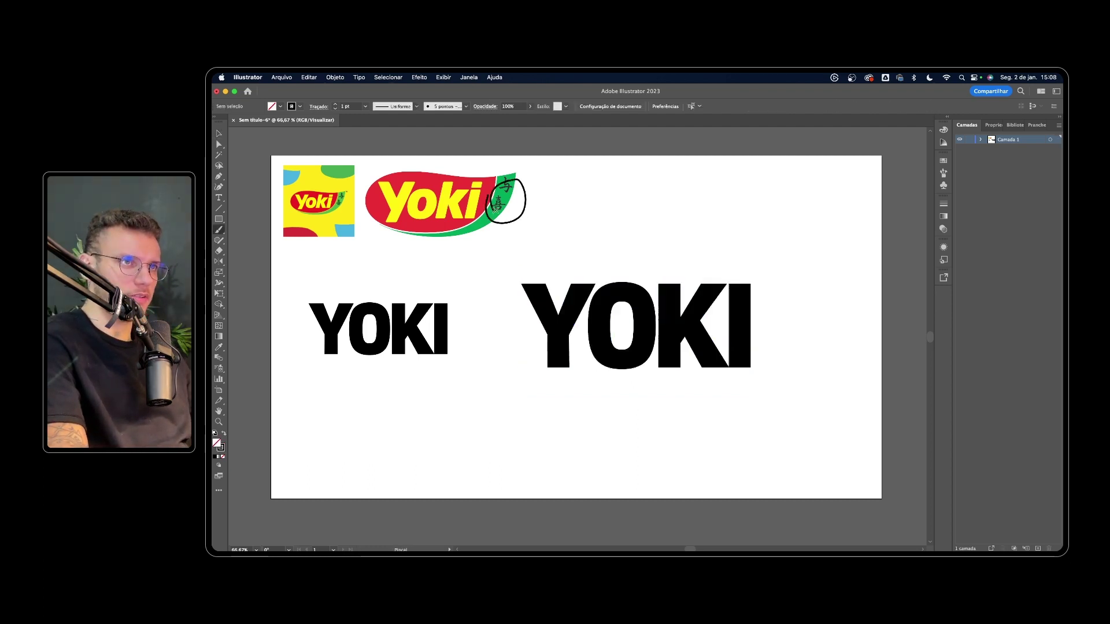
key("cmd+z")
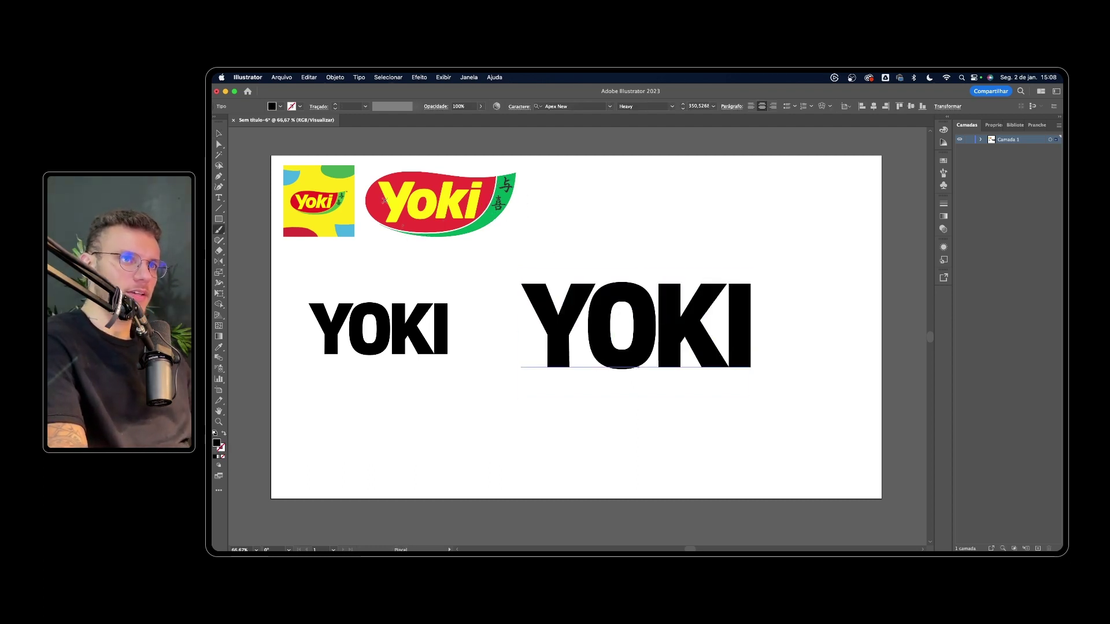
key("cmd+z")
key("cmd+z")
left_click_drag(386, 220, 443, 185)
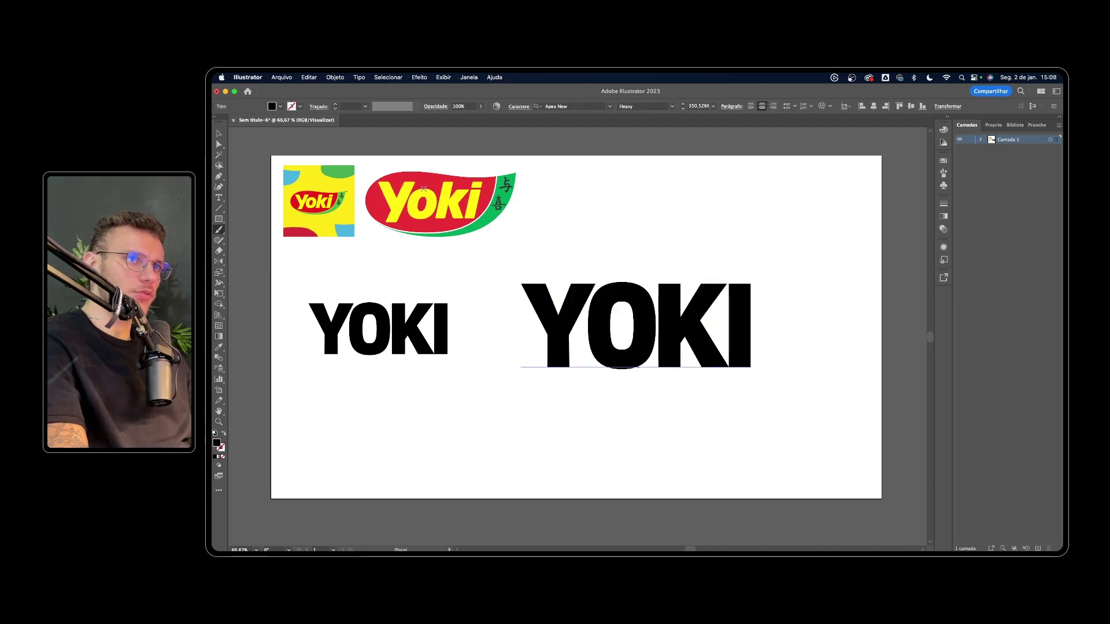
key("cmd+z")
left_click_drag(394, 221, 415, 197)
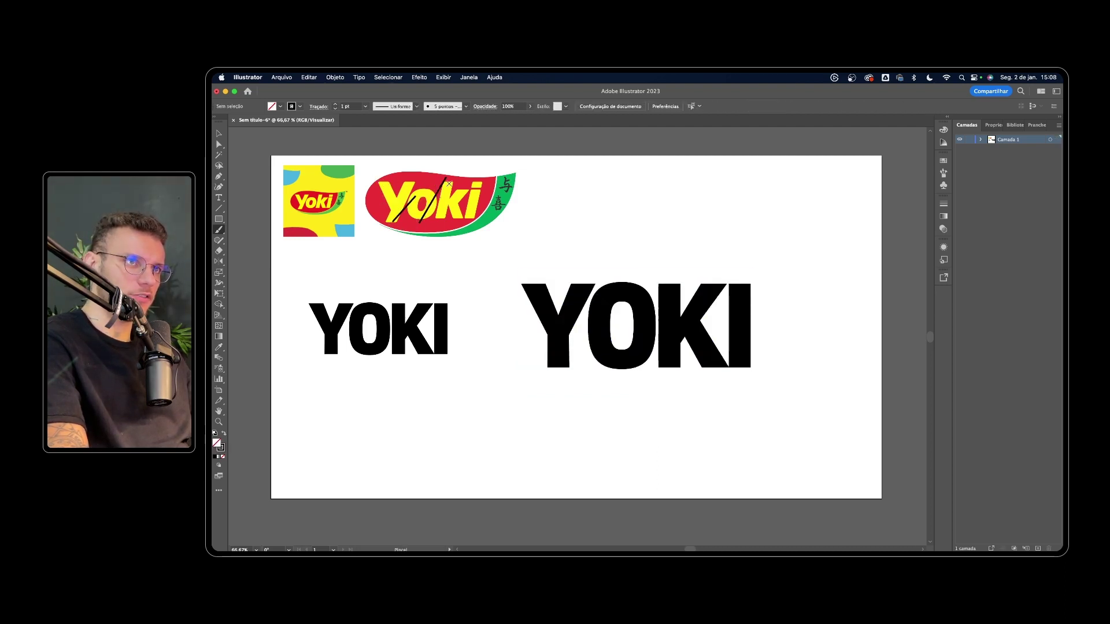
key("cmd+z")
key("cmd+z")
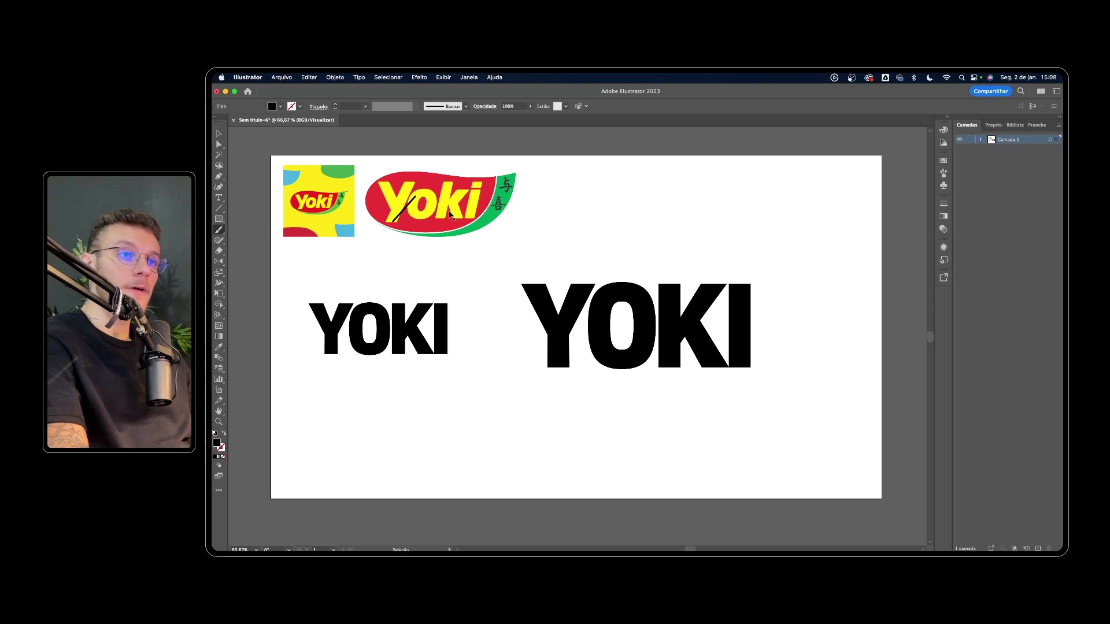
key("cmd+z")
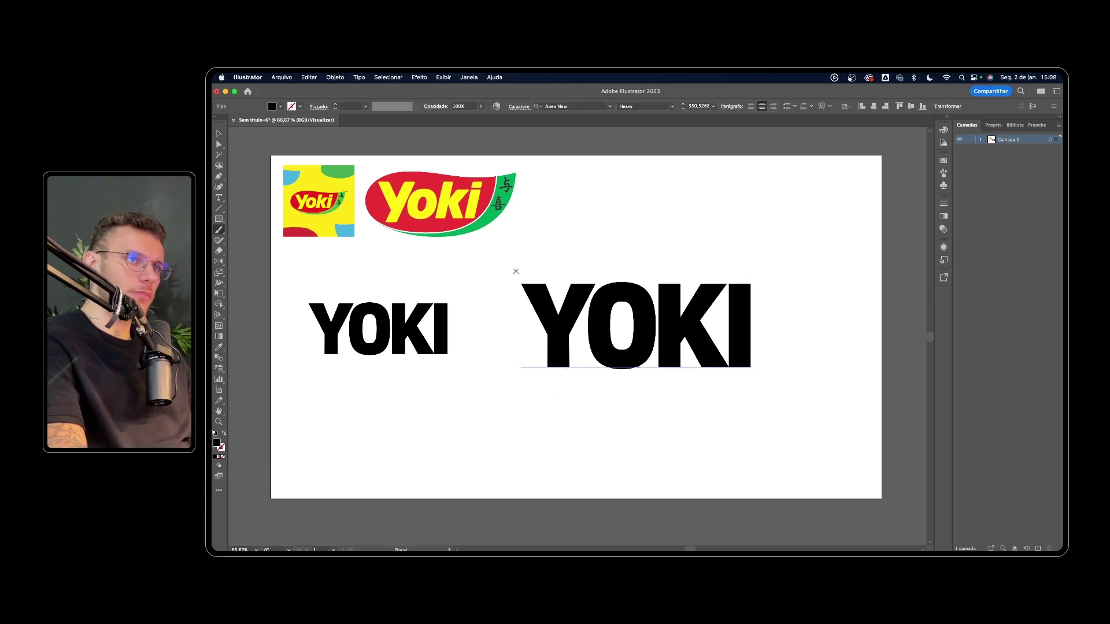
left_click_drag(515, 273, 688, 273)
left_click_drag(760, 273, 765, 273)
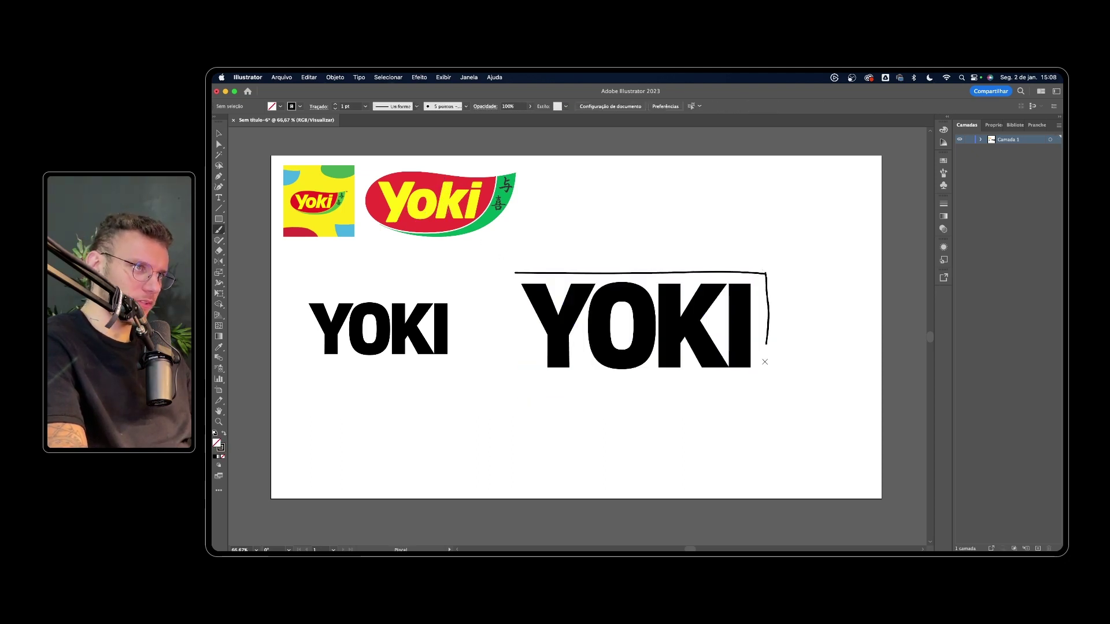
key("cmd+z")
key("cmd+z")
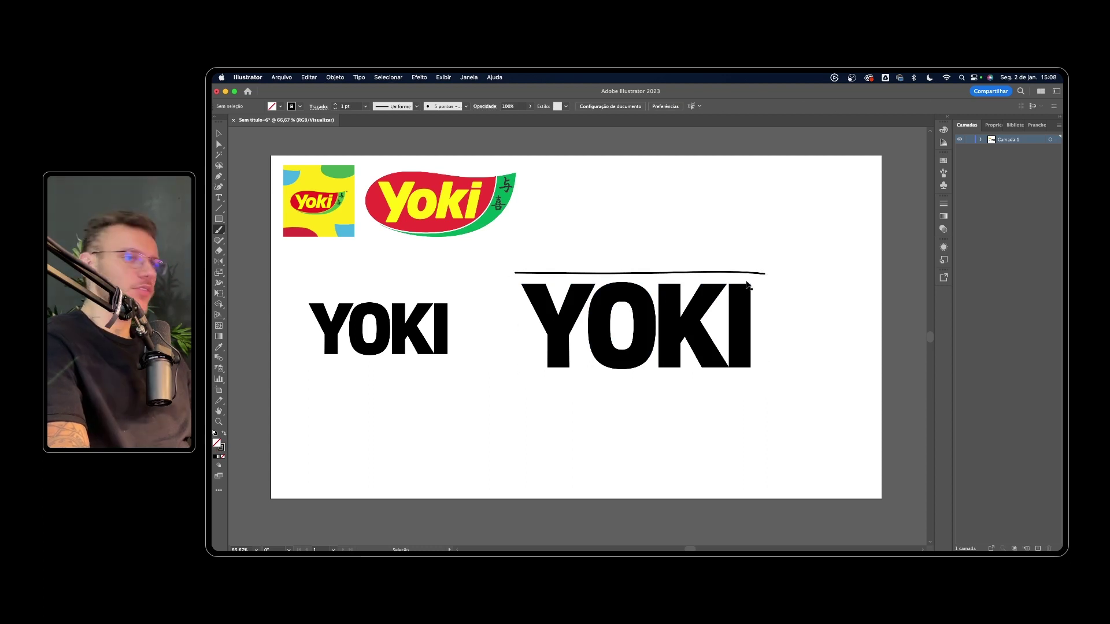
key("cmd+z")
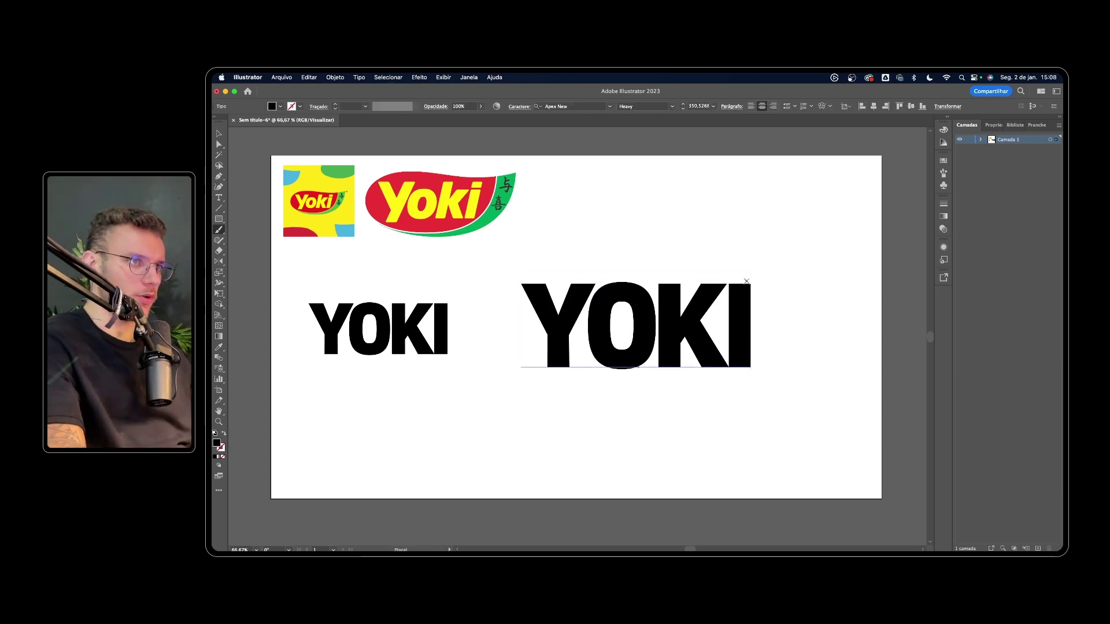
key("v")
left_click(744, 242)
left_click(673, 344)
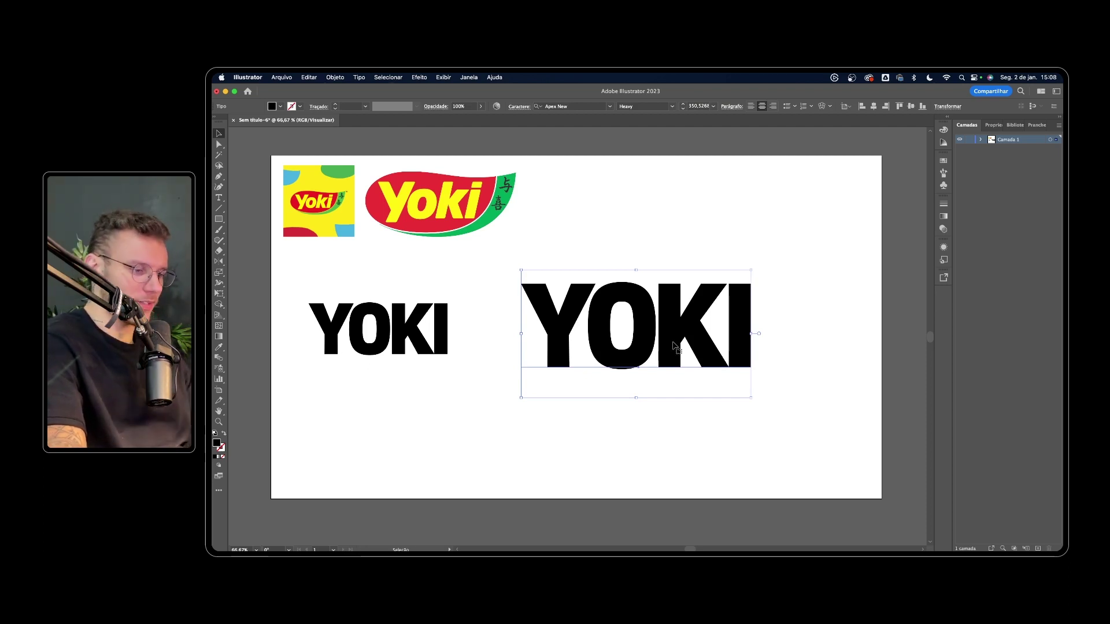
Convert the large YOKI text to outlines and fill the outlined letters with the reference green.
key("super+shift+o")
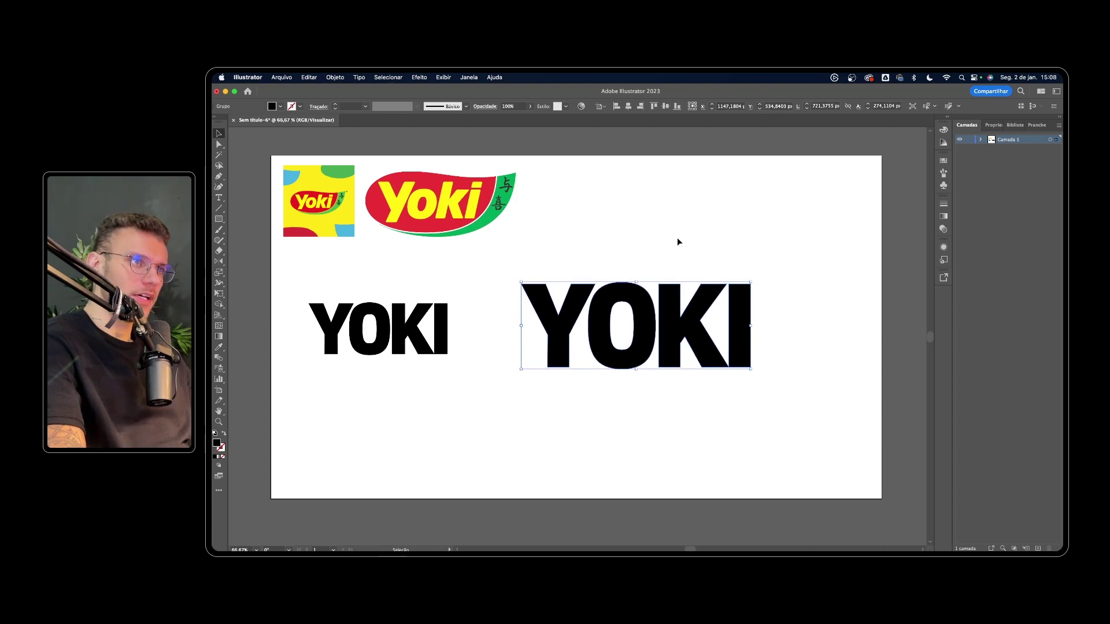
left_click(632, 310)
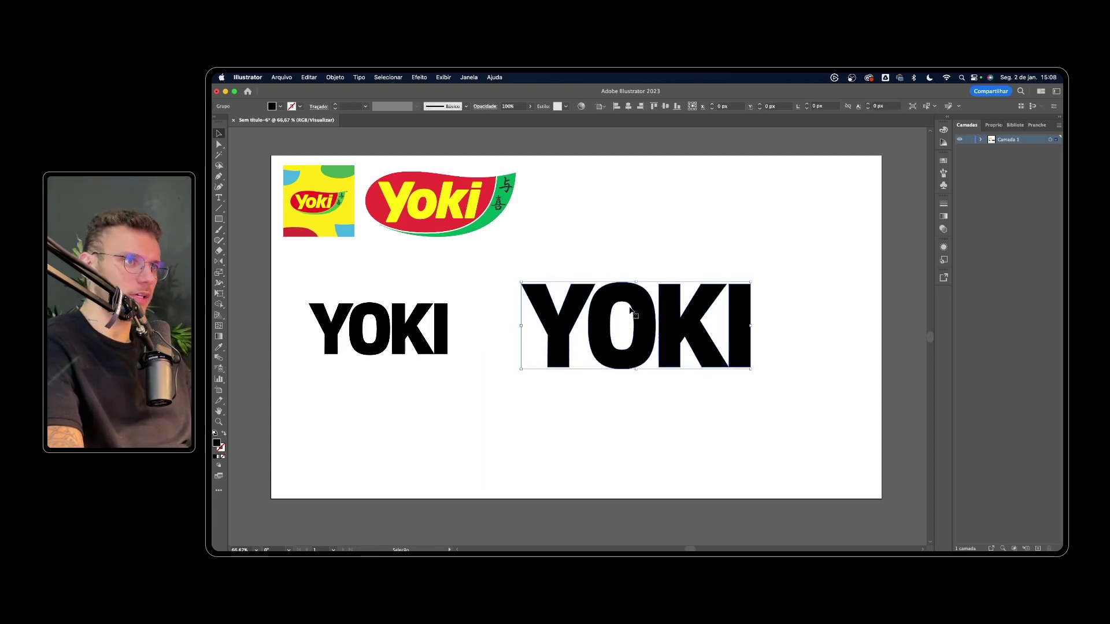
left_click(640, 263)
left_click(702, 308)
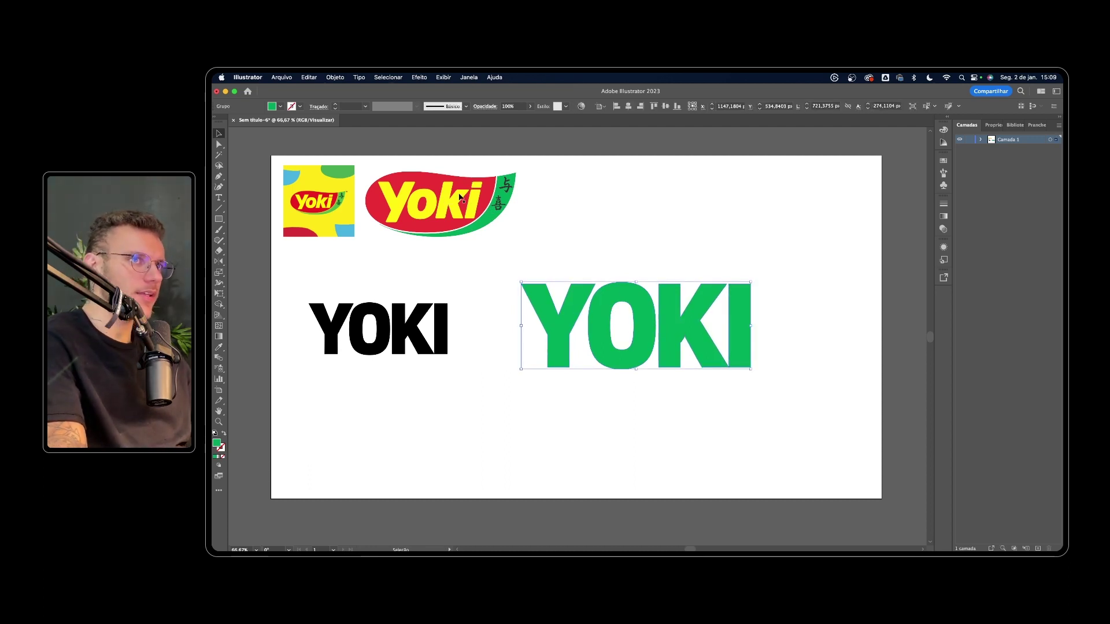
left_click(587, 270)
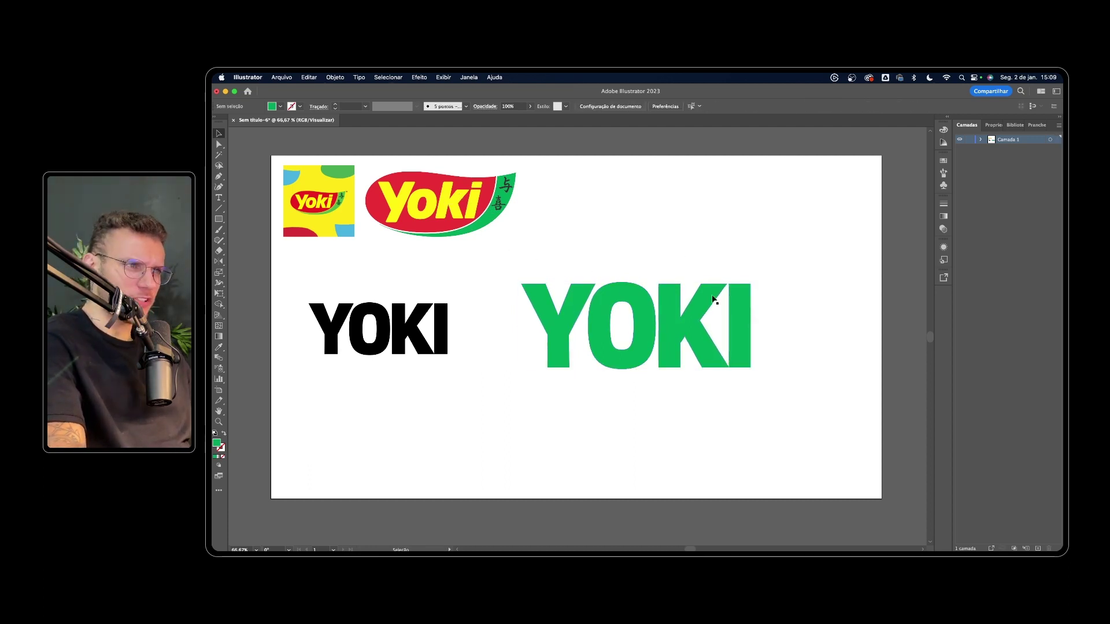
left_click(712, 300)
key("super+equal")
key("super+equal")
Inside the YOKI group, move the green I slightly left toward the K.
double_click(787, 305)
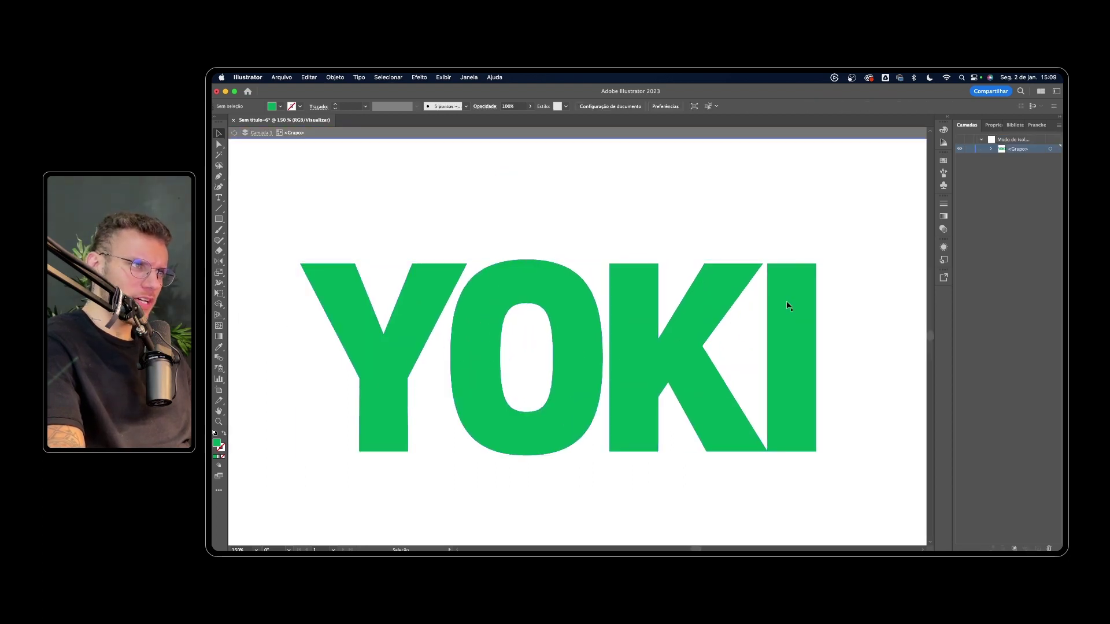
left_click(787, 305)
key("Left")
key("Left")
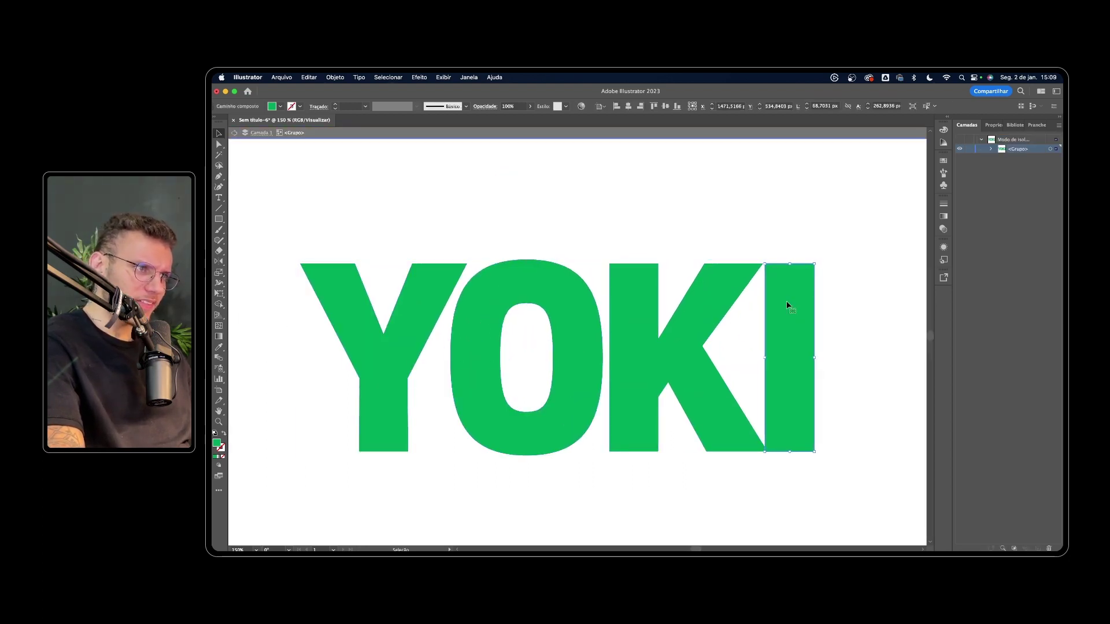
key("Right")
key("Right")
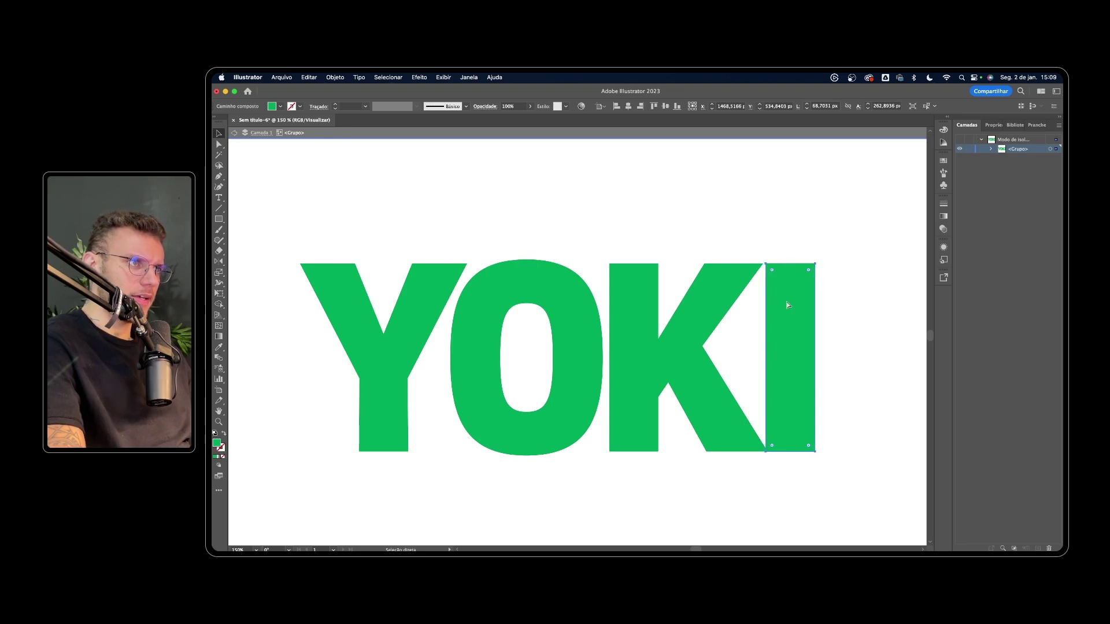
key("Right")
key("Right")
key("v")
key("super+equal")
left_click_drag(793, 298, 789, 298)
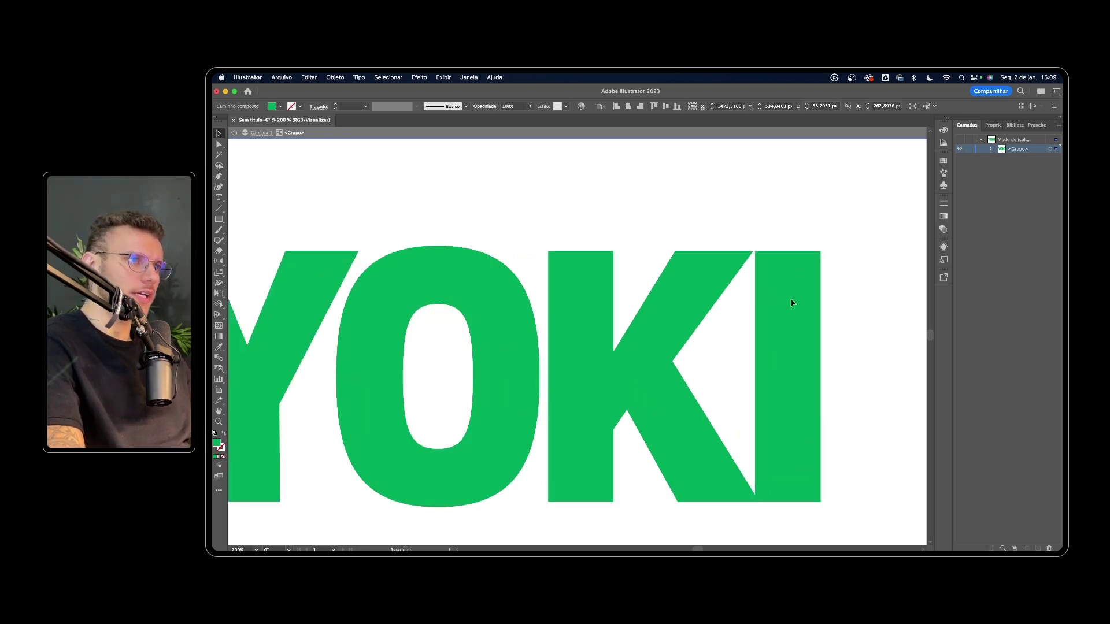
left_click(851, 297)
scroll(866, 296, "down", 3)
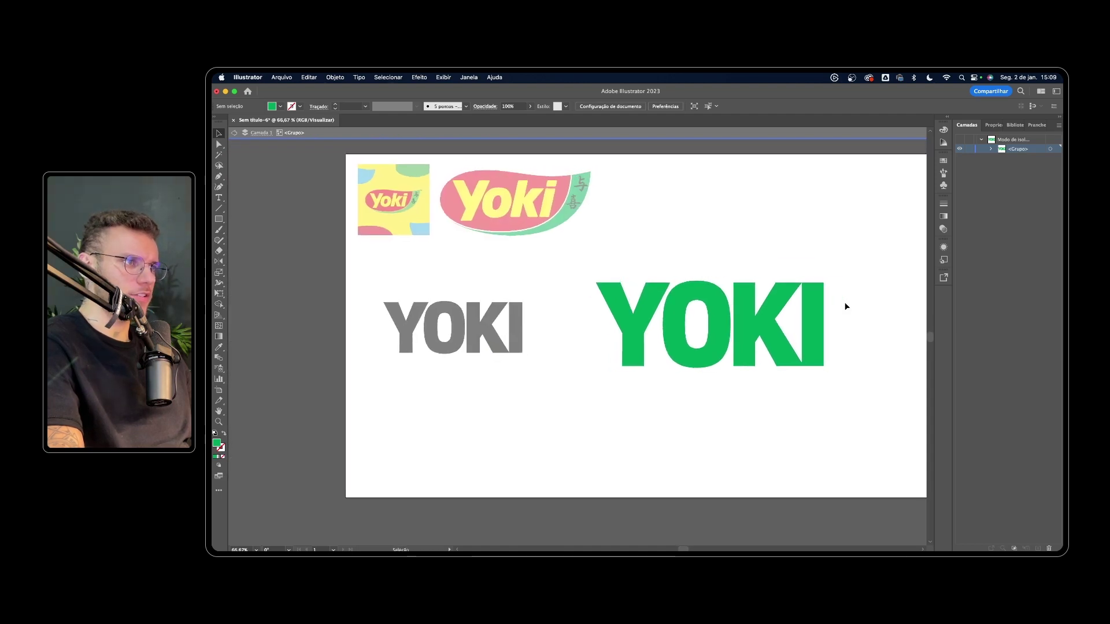
scroll(835, 292, "up", 2)
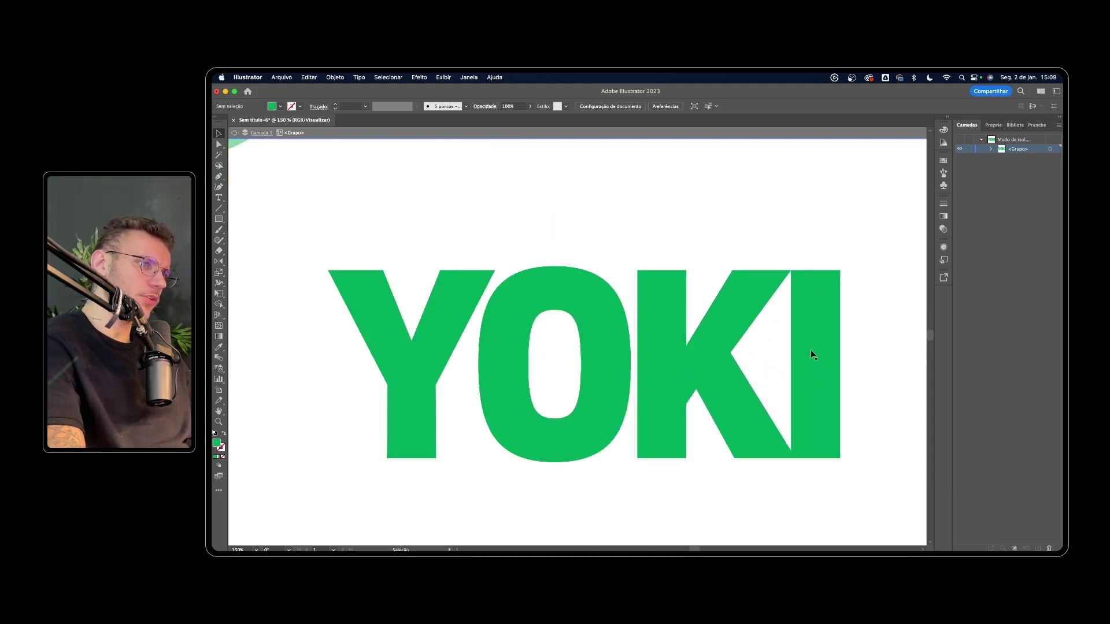
Drag the bottom anchor of the K's diagonal leg slightly left.
left_click(773, 451)
key("a")
scroll(775, 456, "up", 1)
scroll(778, 463, "up", 1)
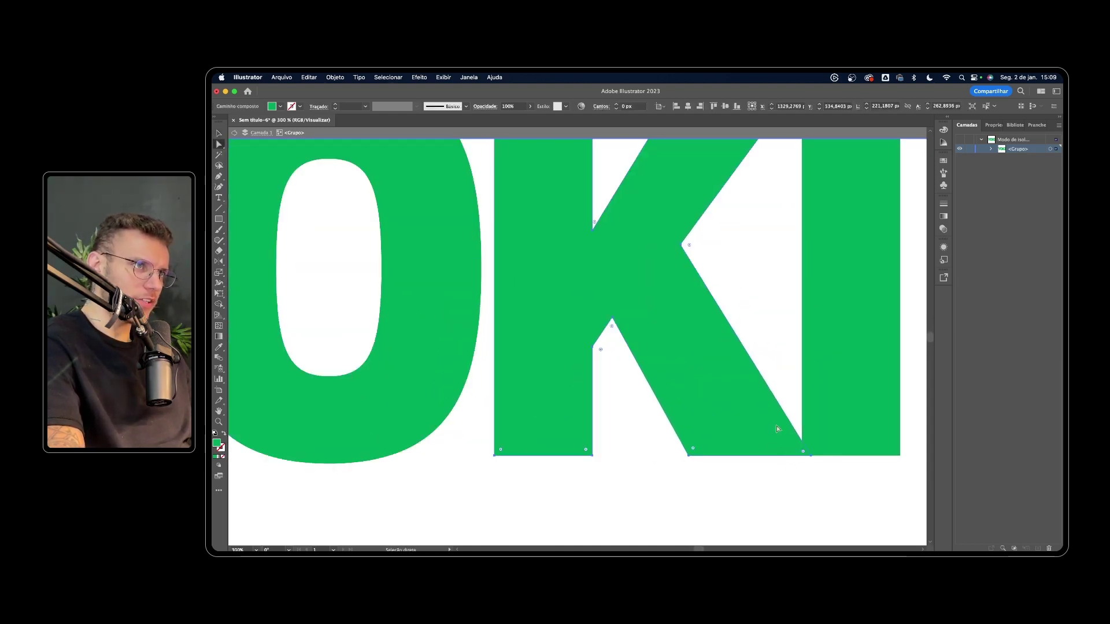
scroll(769, 423, "up", 2)
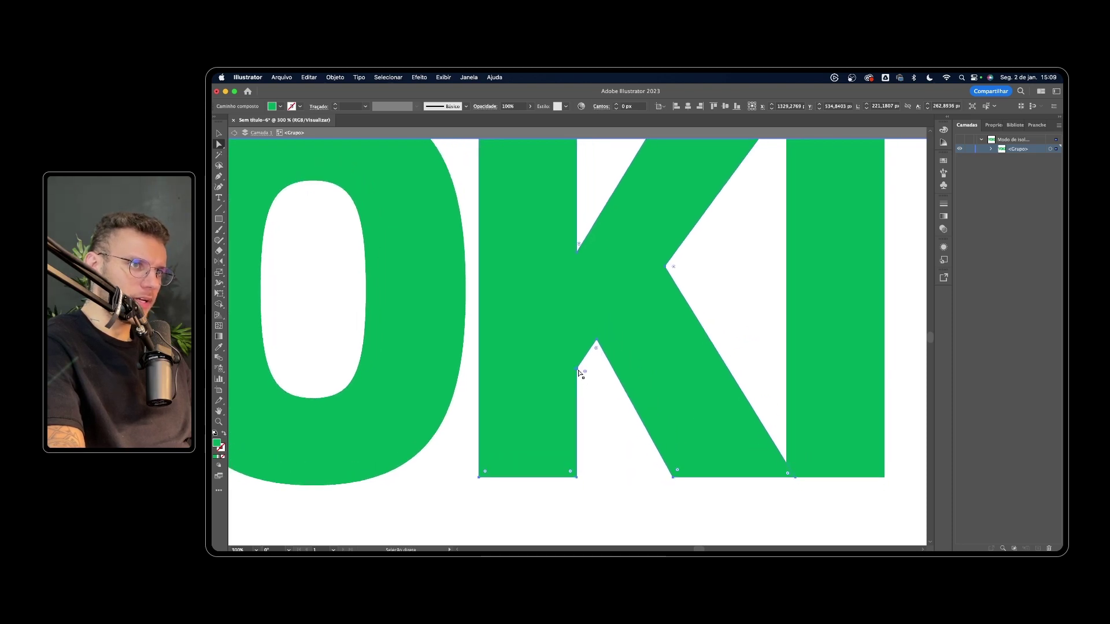
scroll(806, 475, "down", 1)
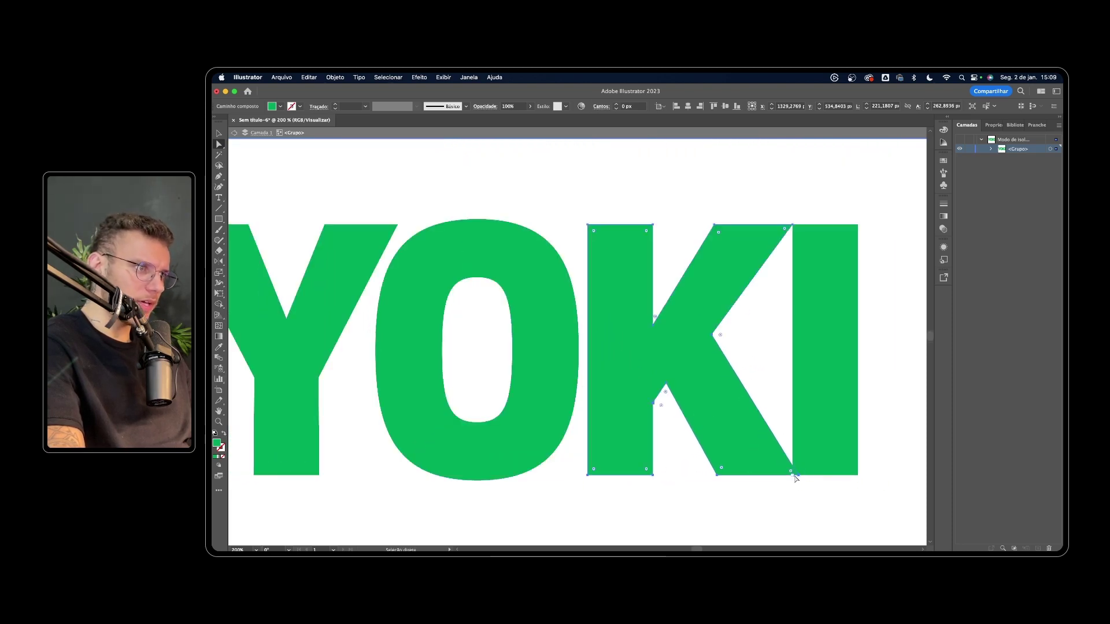
left_click_drag(717, 474, 710, 476)
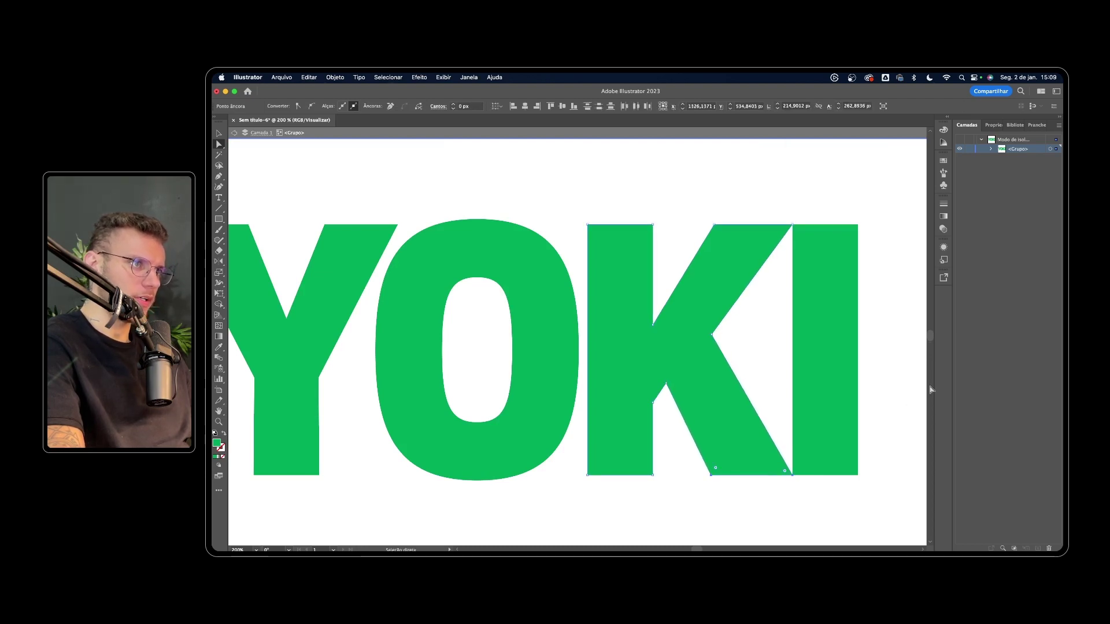
left_click(905, 376)
scroll(904, 376, "down", 2)
left_click_drag(857, 370, 823, 363)
scroll(823, 364, "down", 3)
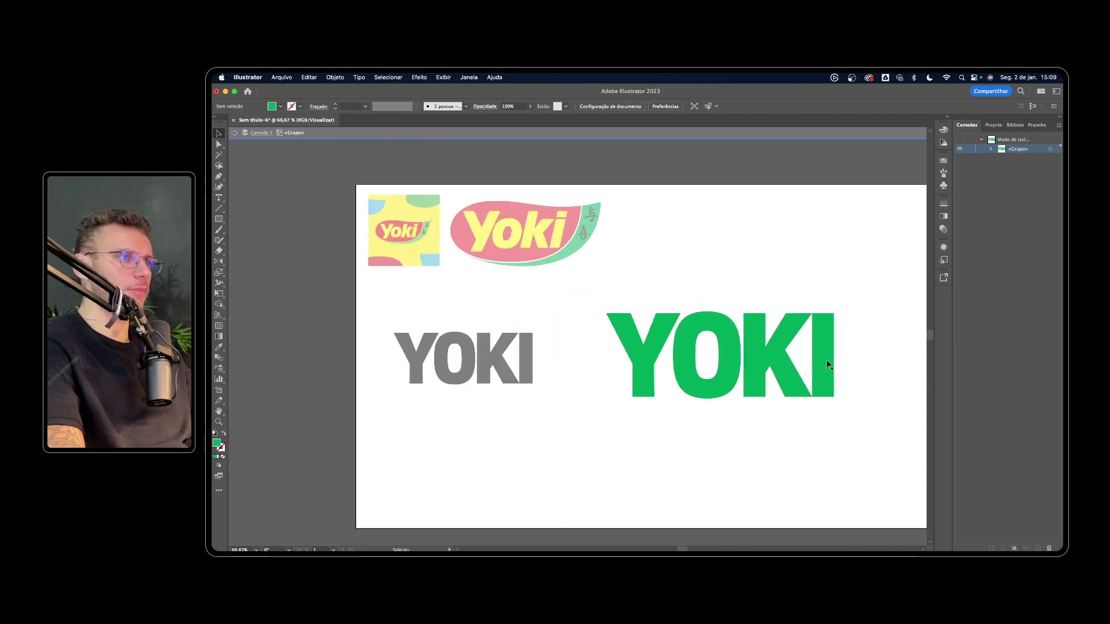
Exit isolation mode and review the green YOKI beside the references.
double_click(786, 350)
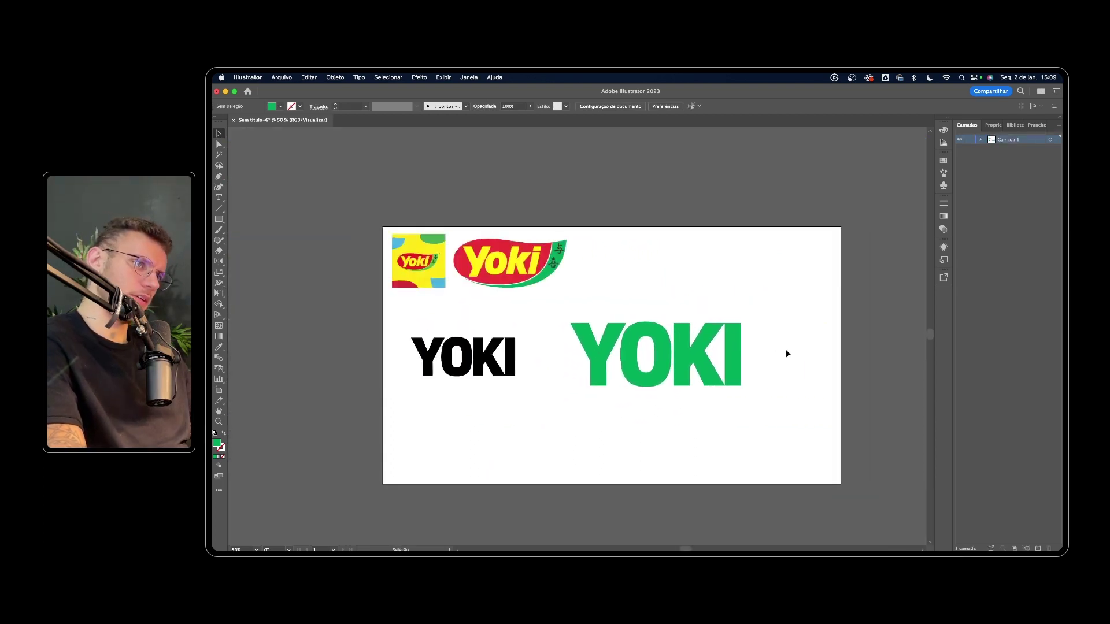
scroll(786, 350, "down", 1)
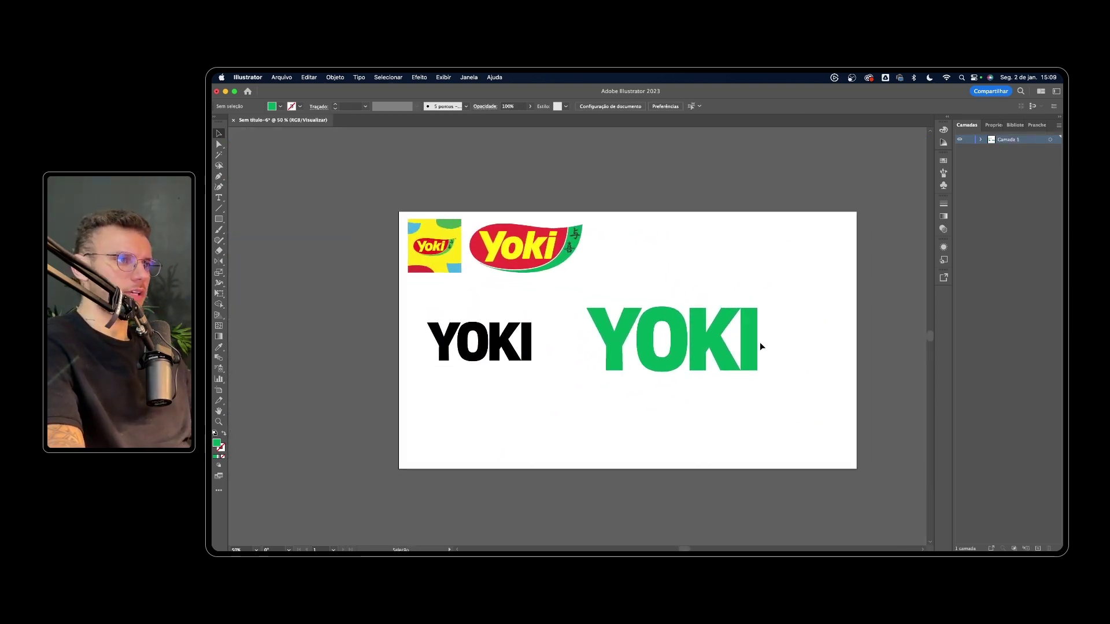
scroll(760, 343, "up", 1)
scroll(760, 342, "up", 1)
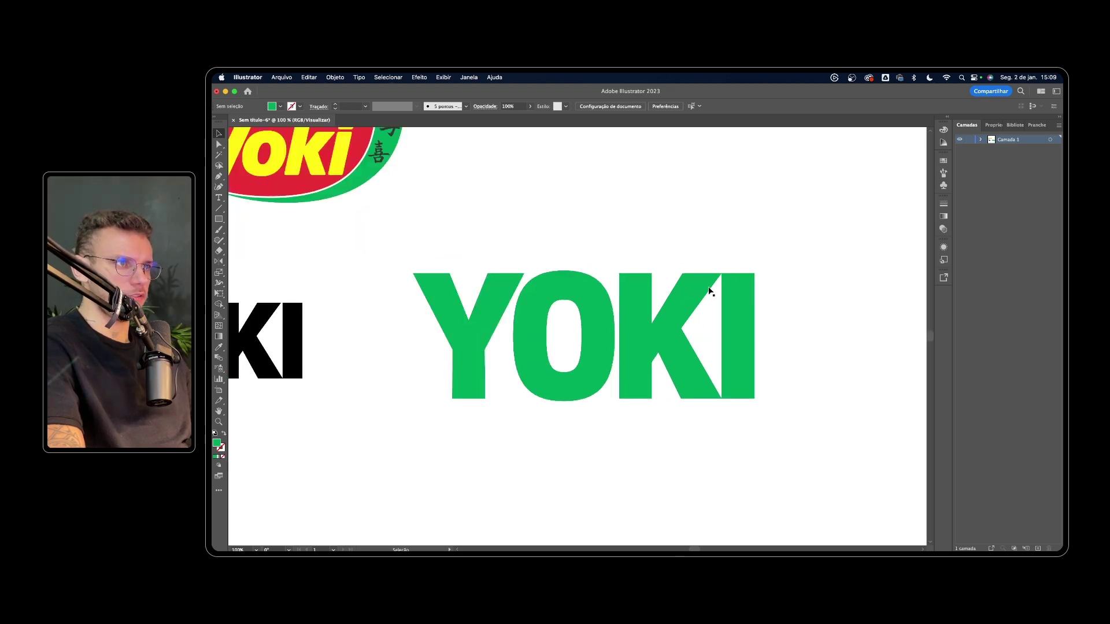
scroll(709, 287, "up", 1)
scroll(709, 287, "down", 1)
scroll(713, 310, "down", 1)
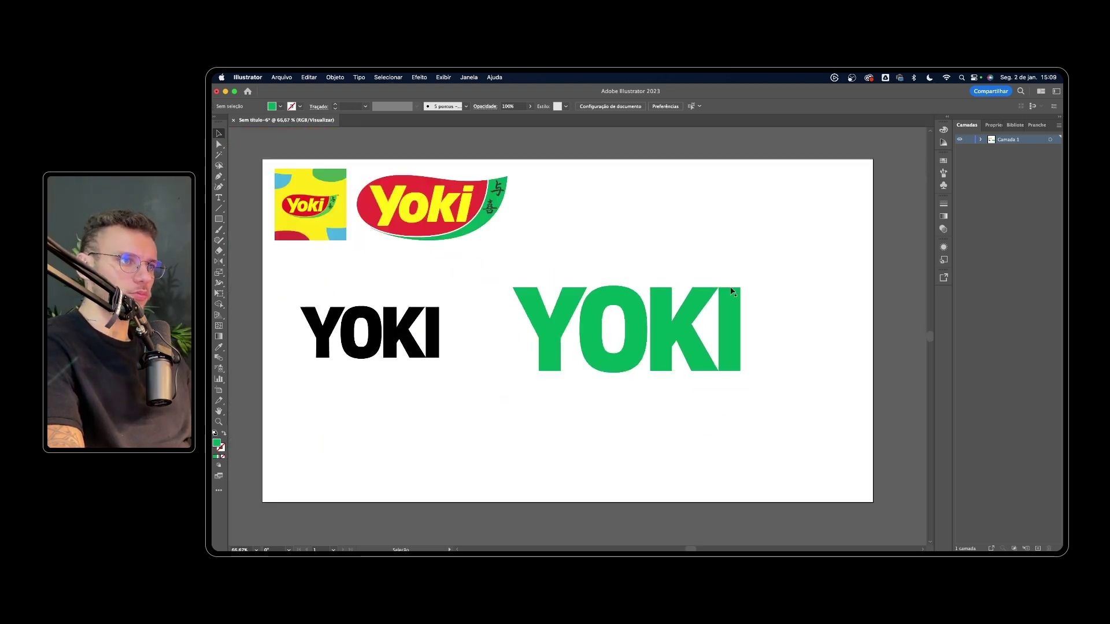
scroll(813, 255, "down", 1)
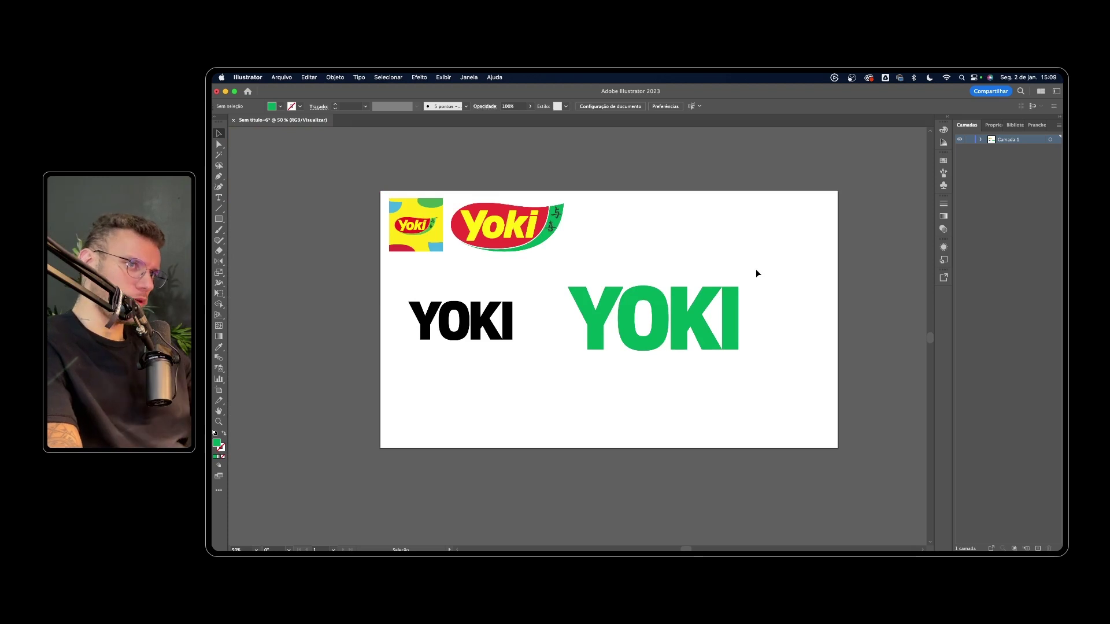
Scale the black YOKI reference text down by dragging its bounding-box handle.
left_click(509, 324)
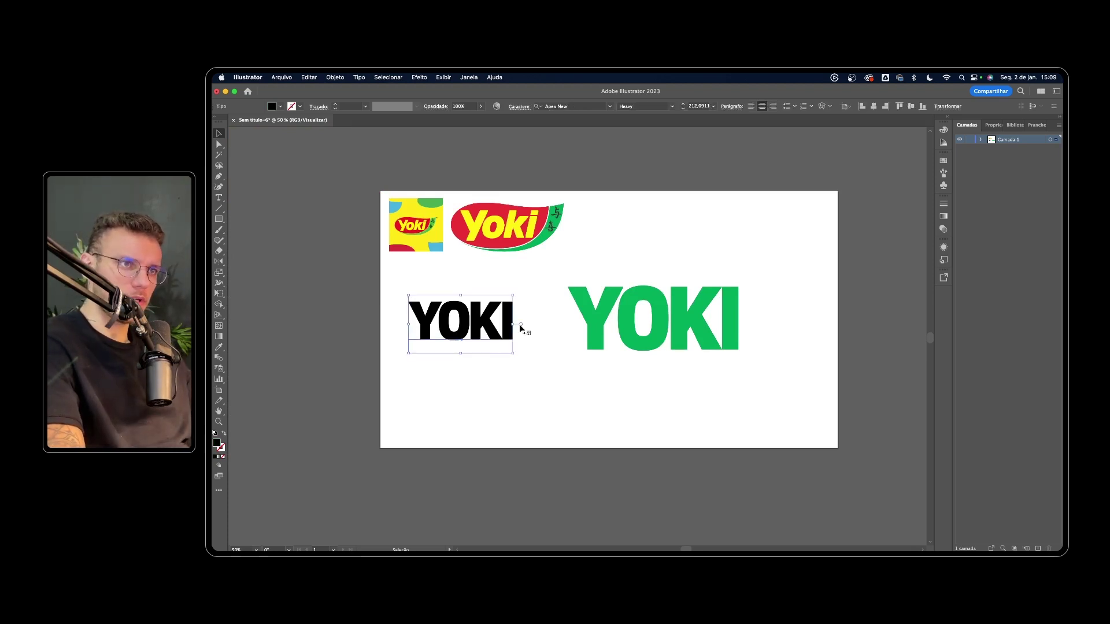
left_click_drag(513, 323, 459, 326)
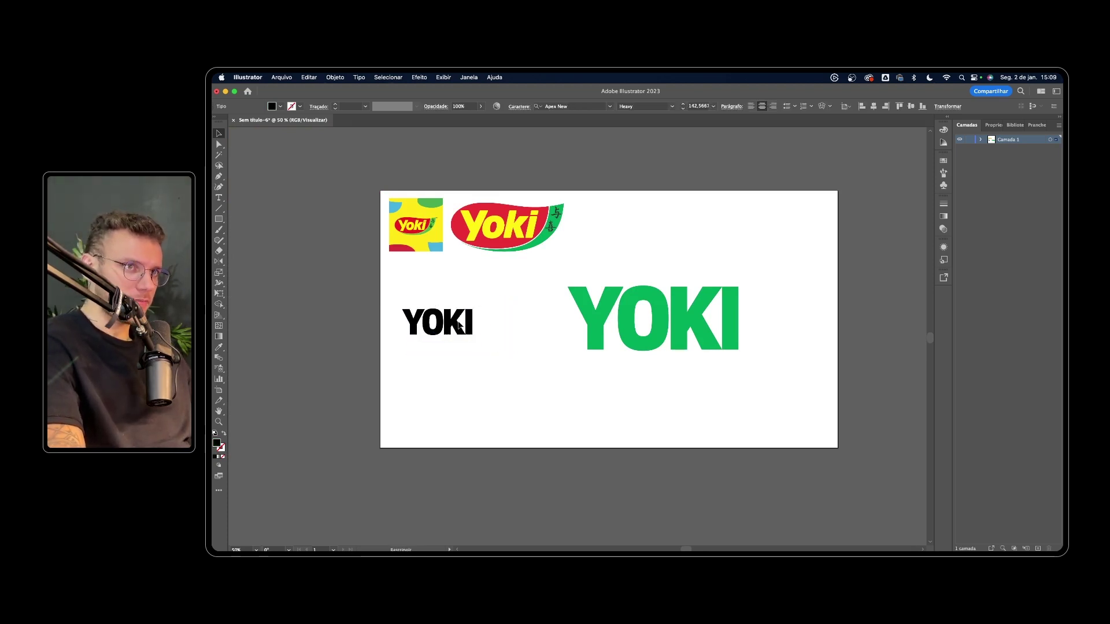
left_click(733, 237)
scroll(694, 243, "up", 1)
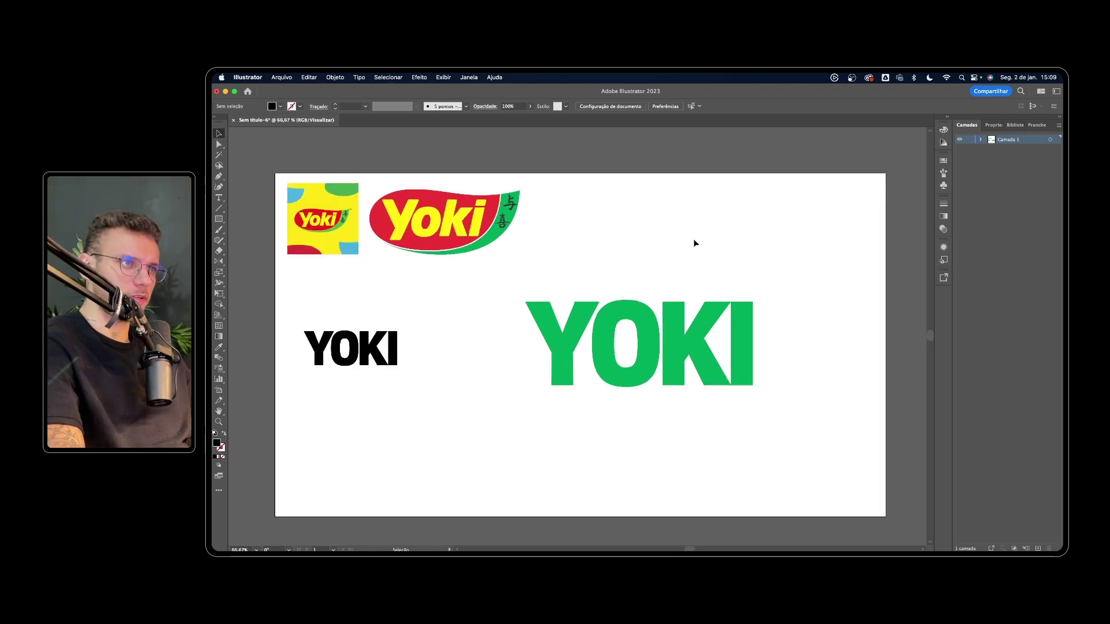
scroll(700, 263, "up", 1)
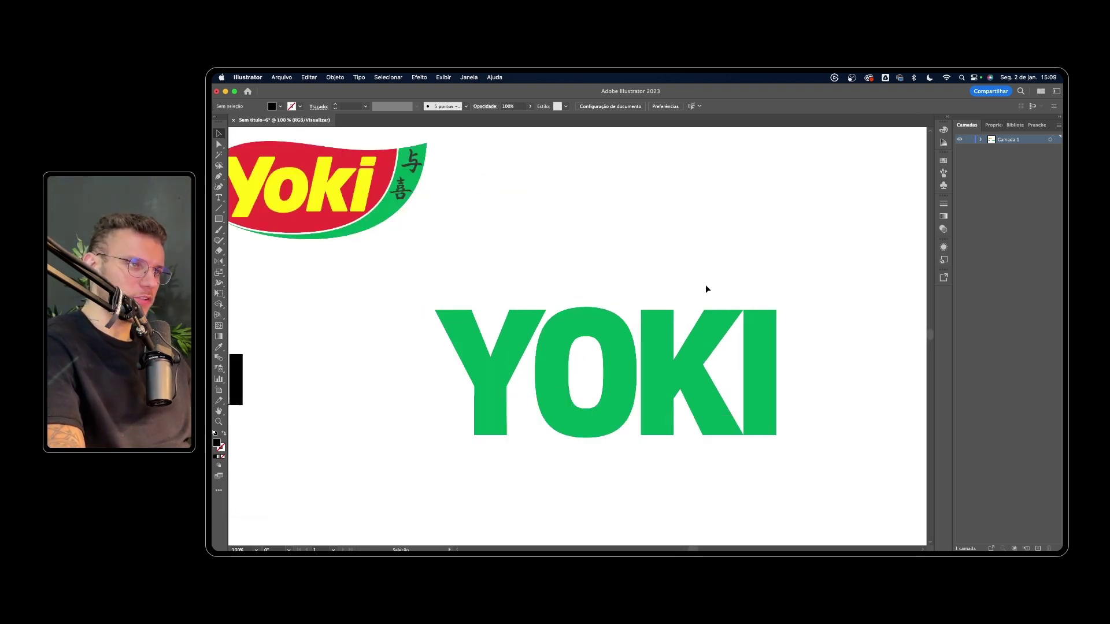
scroll(717, 325, "up", 1)
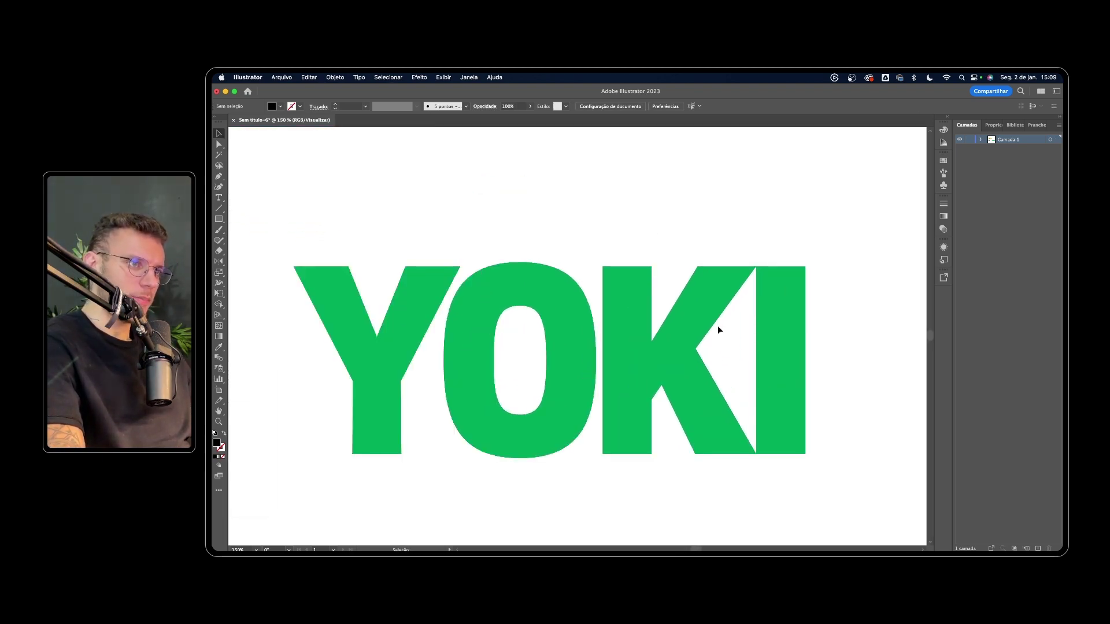
Move the K's inner stem anchor right with Direct Selection to slant the stem.
key("a")
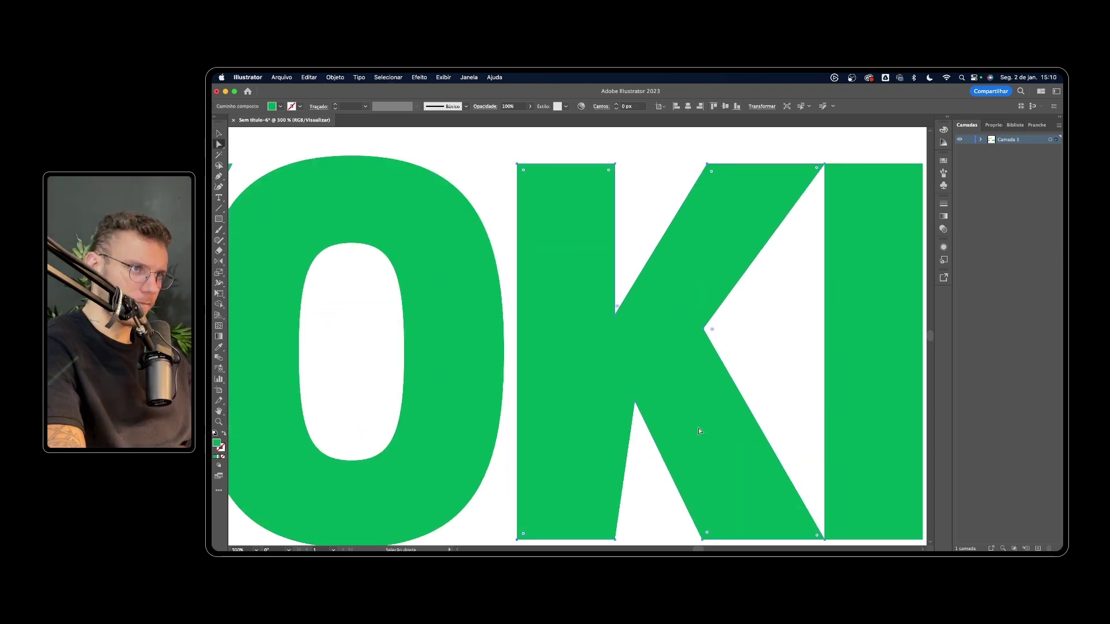
left_click_drag(657, 371, 668, 375)
scroll(665, 371, "down", 2)
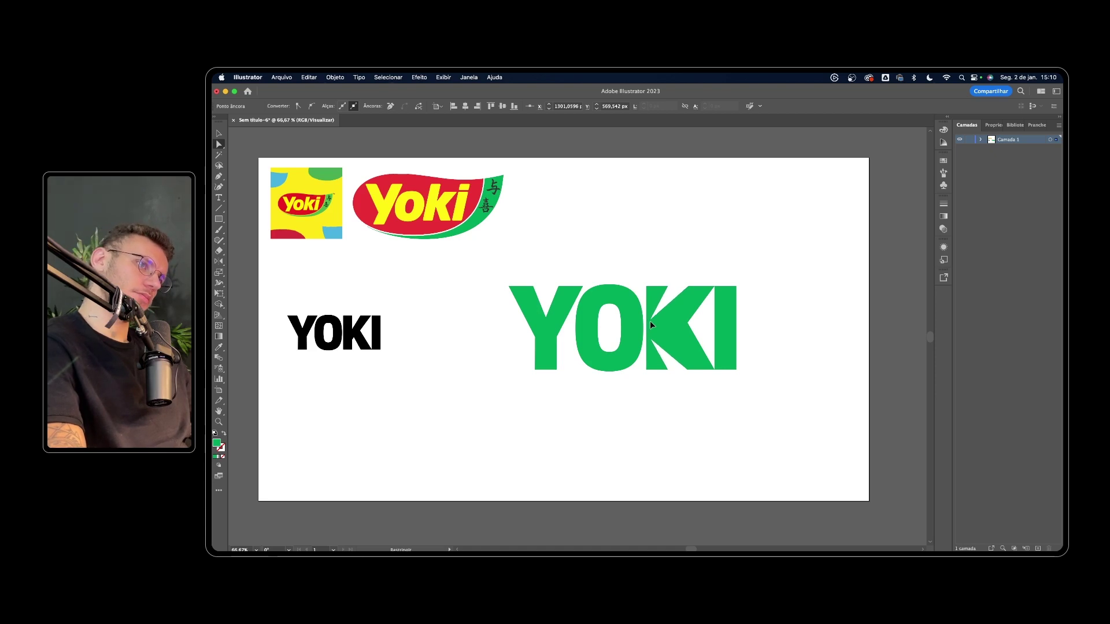
left_click(688, 266)
scroll(659, 323, "up", 3)
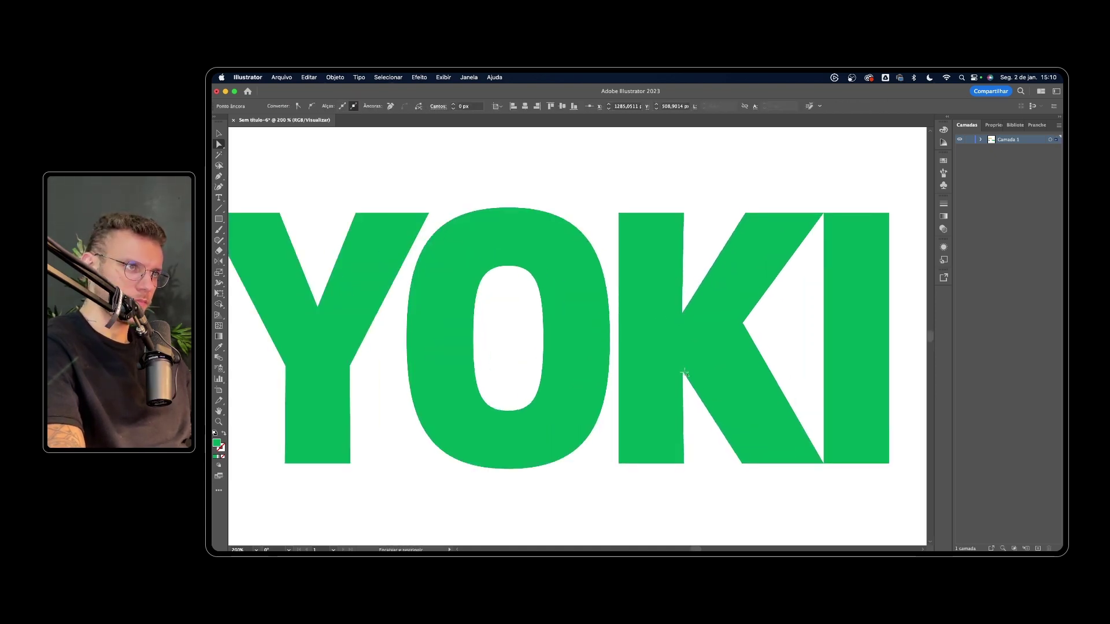
scroll(659, 324, "up", 2)
left_click(678, 447)
key("ctrl+1")
Enter the green YOKI group and select the O's inner counter path.
double_click(620, 364)
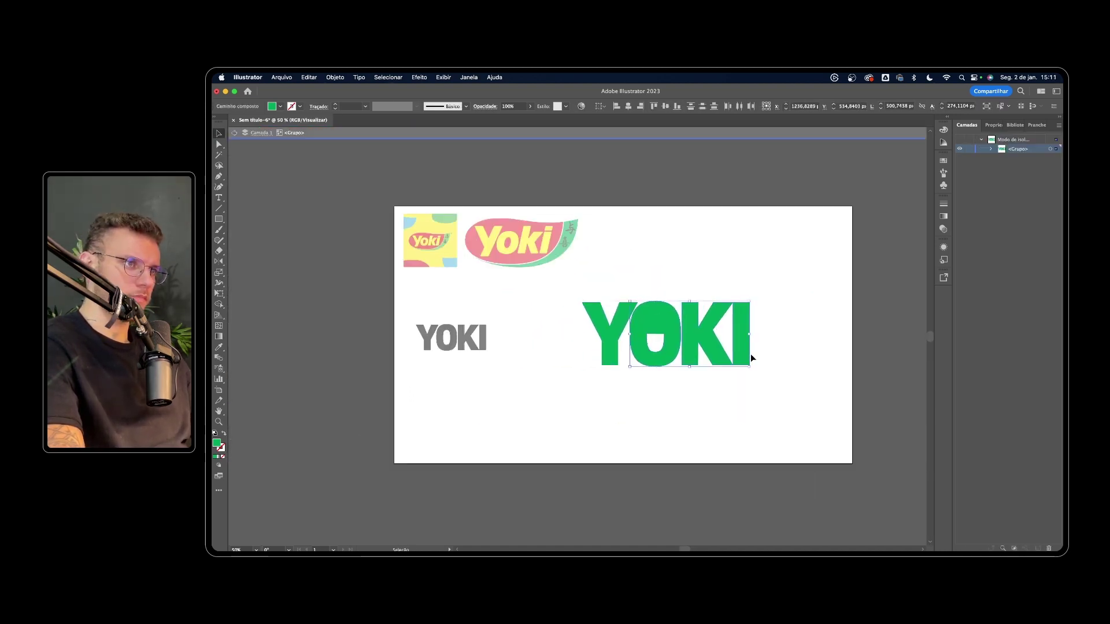
scroll(647, 328, "up", 1)
double_click(656, 343)
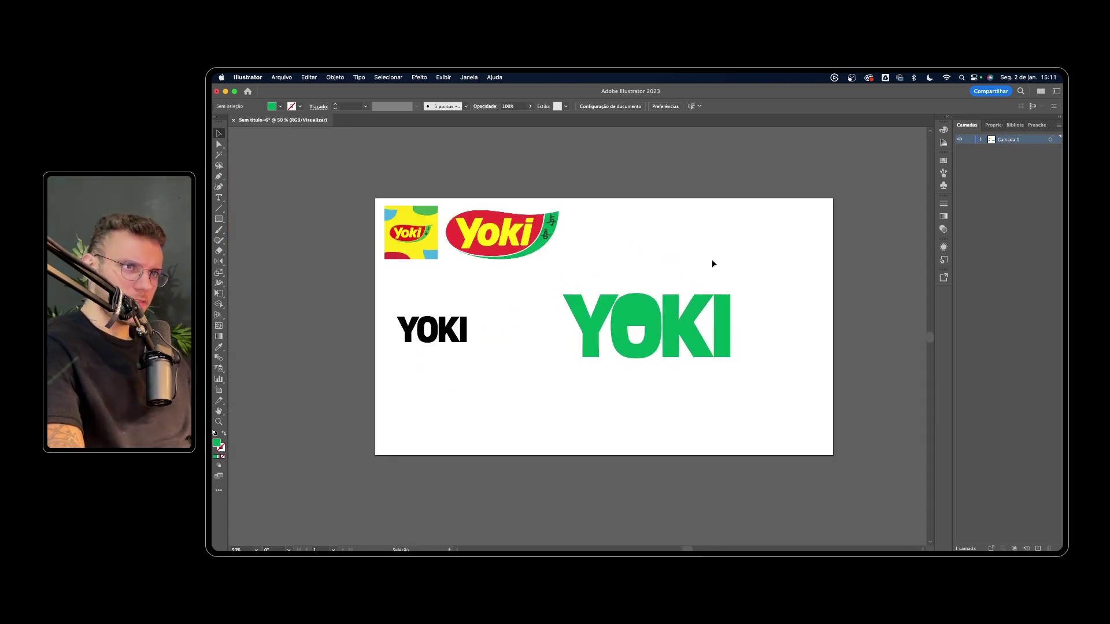
scroll(653, 319, "up", 2)
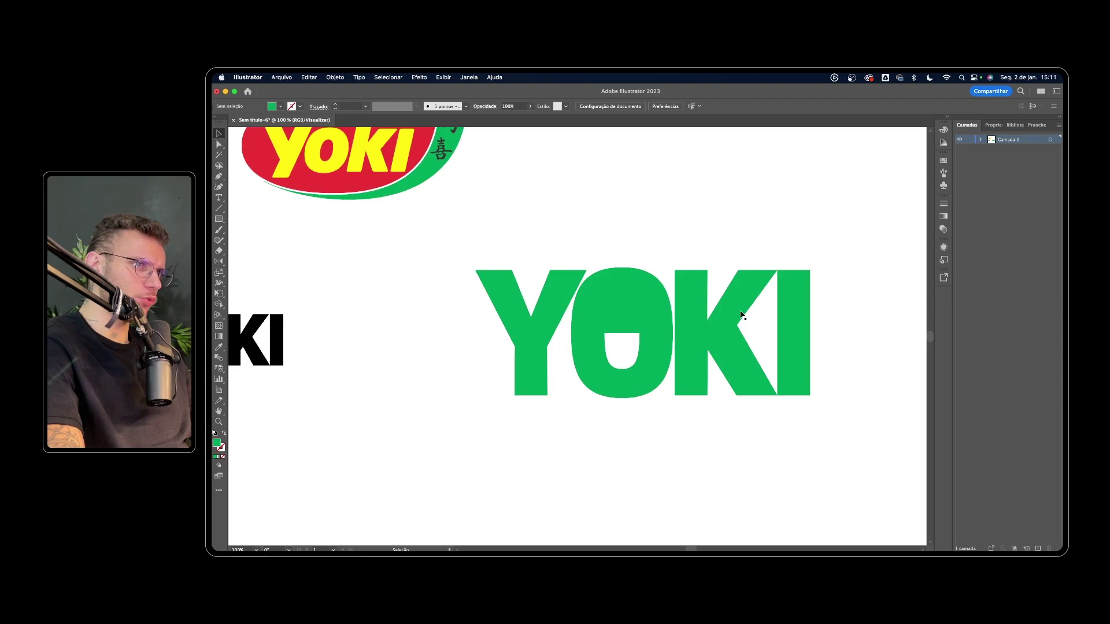
Isolate the YOKI group, nudge the I one step right, then exit the group.
left_click(791, 322)
double_click(793, 319)
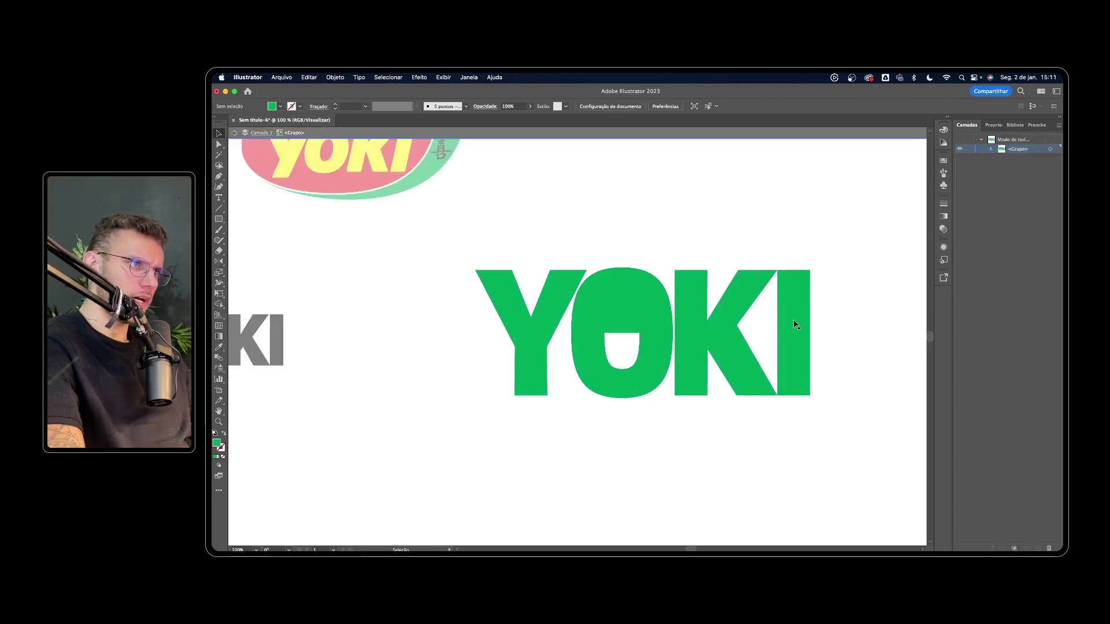
key("Right")
key("Right")
key("Right")
key("Right")
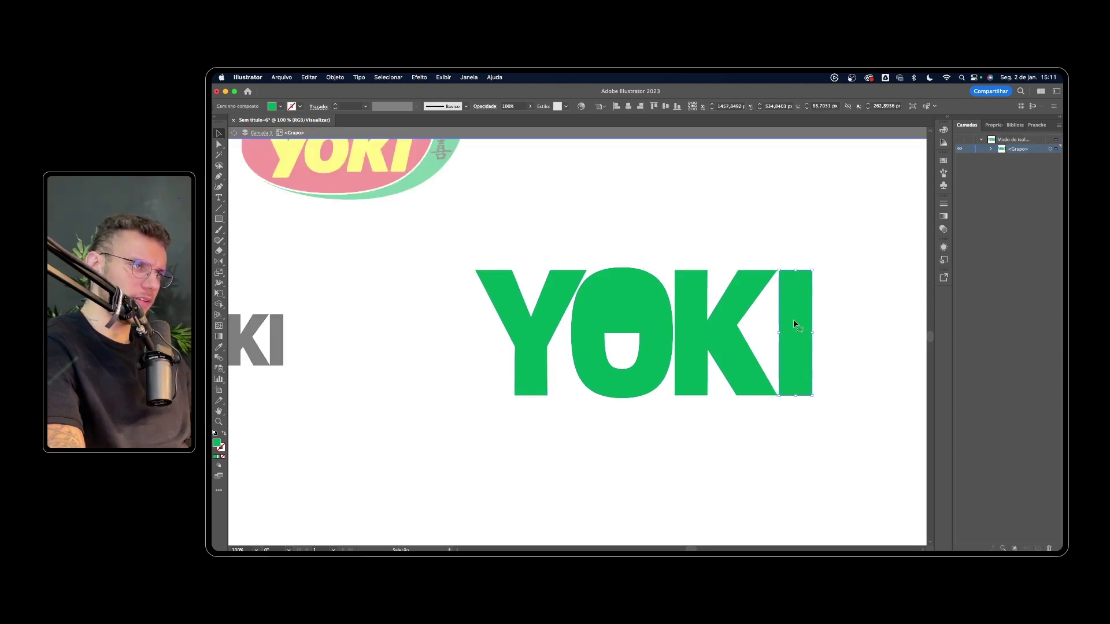
left_click(848, 279)
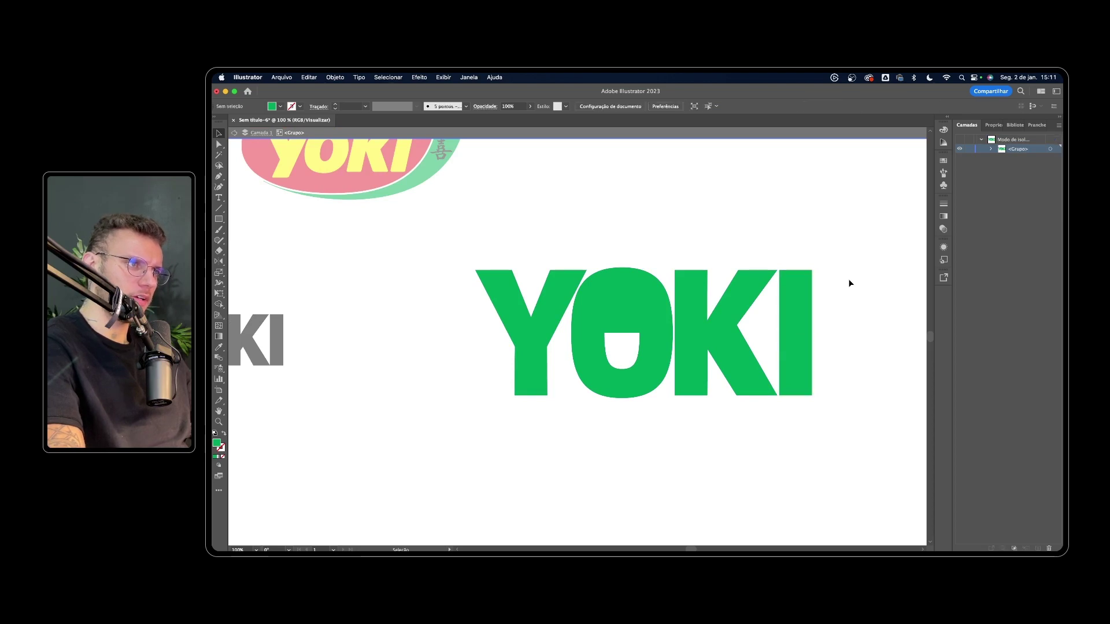
key("super+minus")
key("super+minus")
double_click(848, 278)
left_click_drag(848, 279, 813, 284)
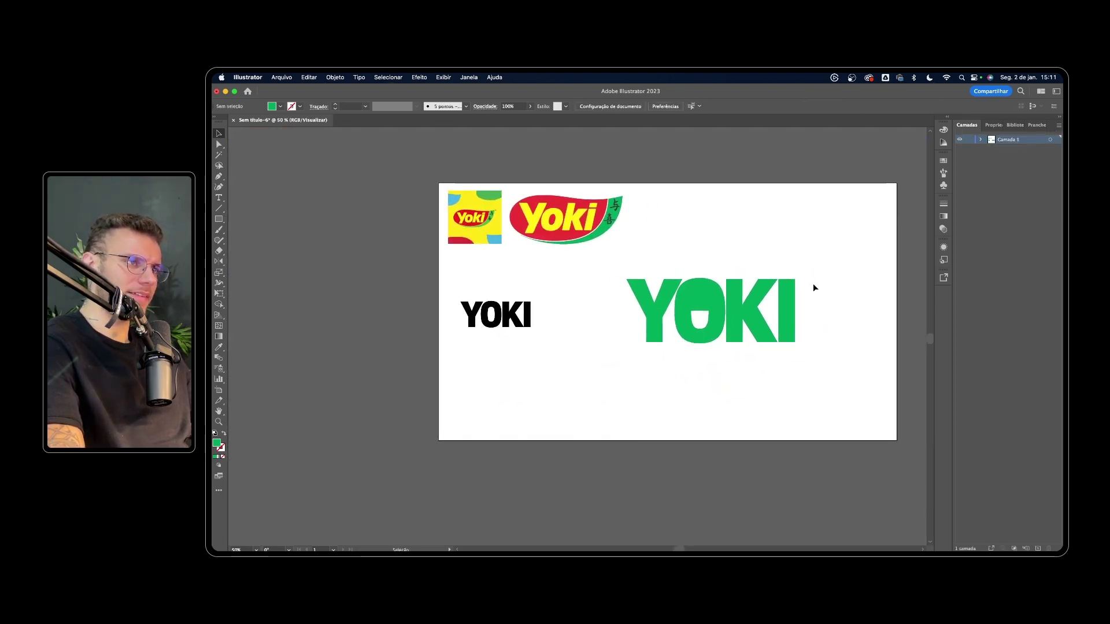
key("super+equal")
key("super+equal")
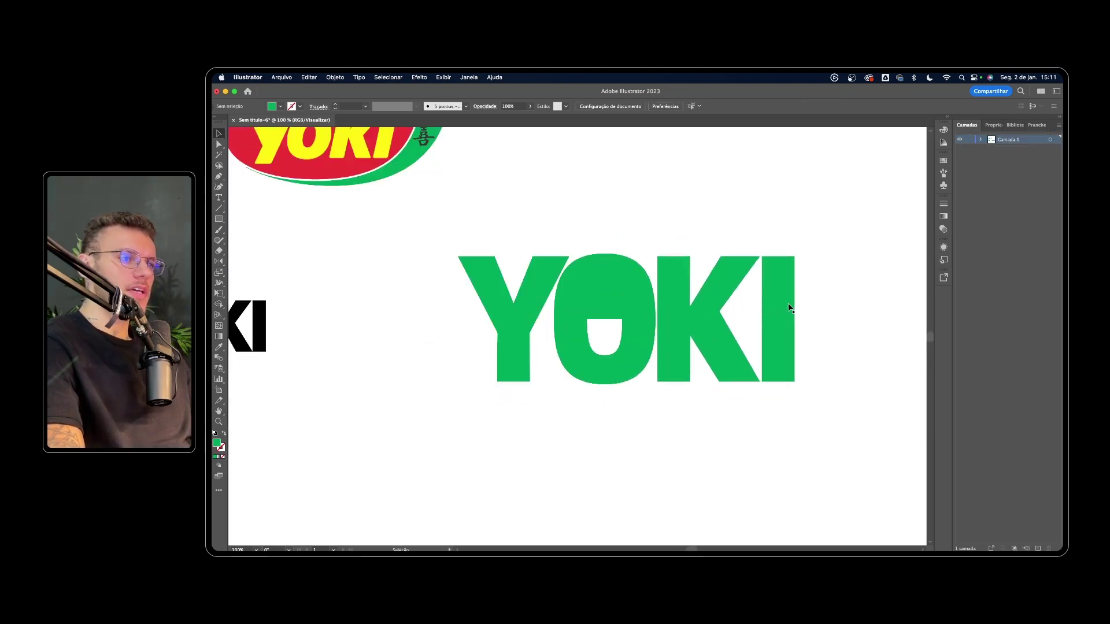
Re-enter the group and nudge the I left so it sits flush against the K.
left_click(789, 304)
double_click(788, 306)
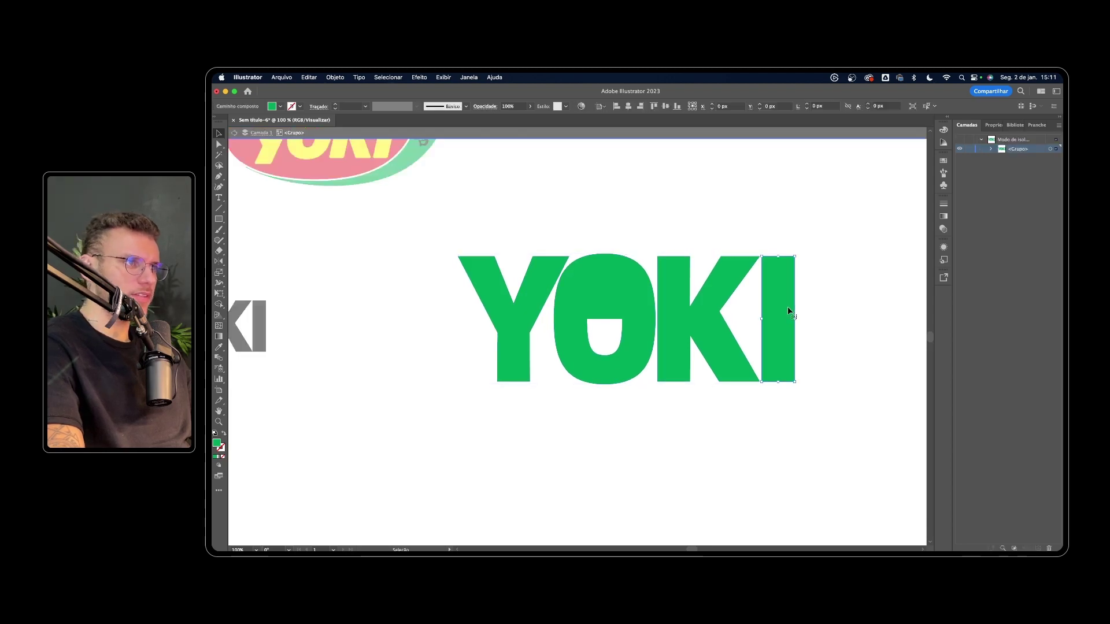
key("Left")
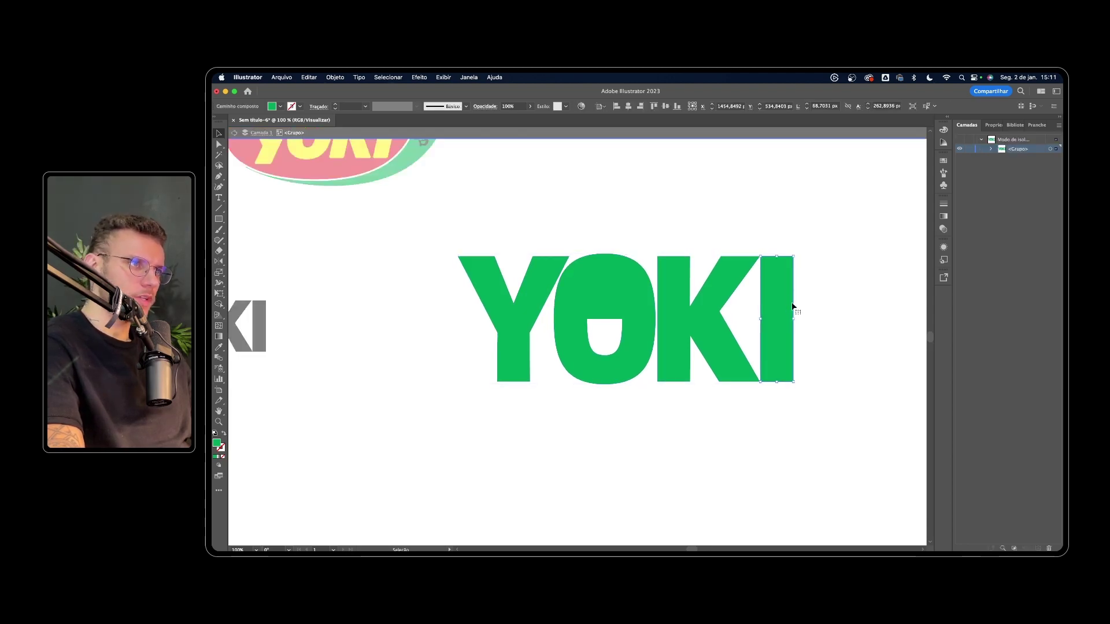
left_click(815, 301)
left_click(787, 313)
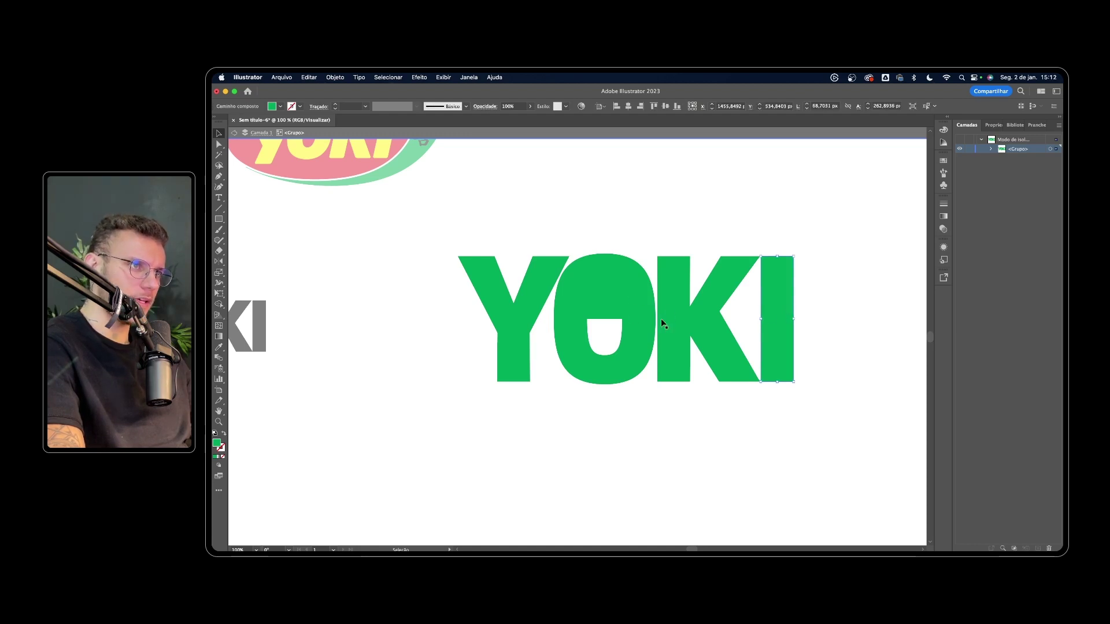
left_click(873, 279)
scroll(873, 279, "down", 1)
double_click(873, 279)
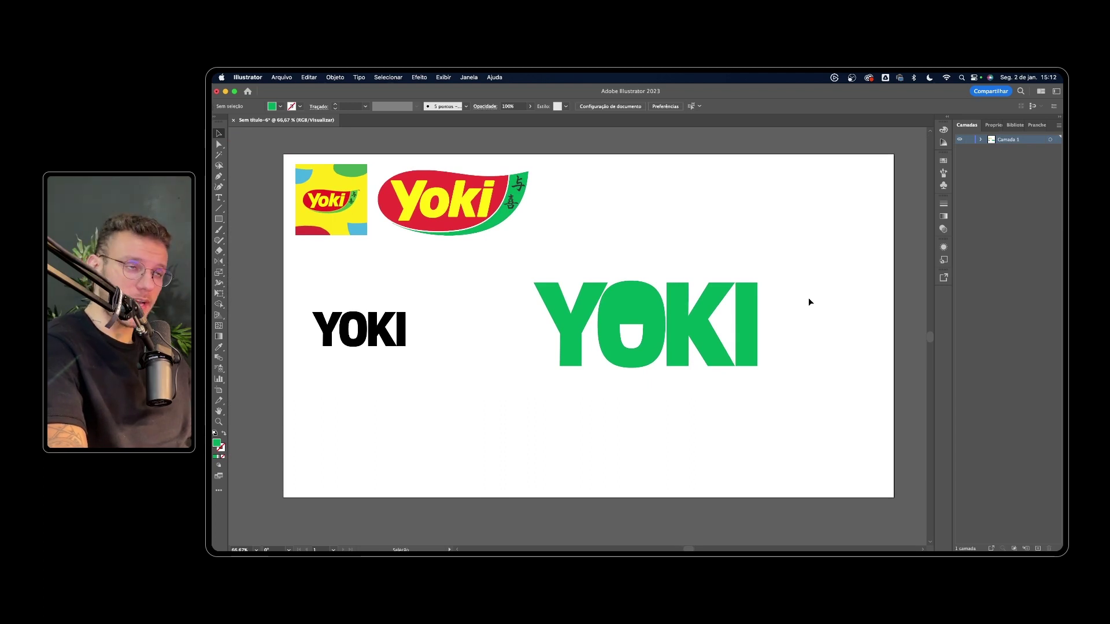
Re-select the I inside the group to check its spacing, then exit isolation mode.
scroll(809, 297, "up", 1)
scroll(745, 329, "up", 1)
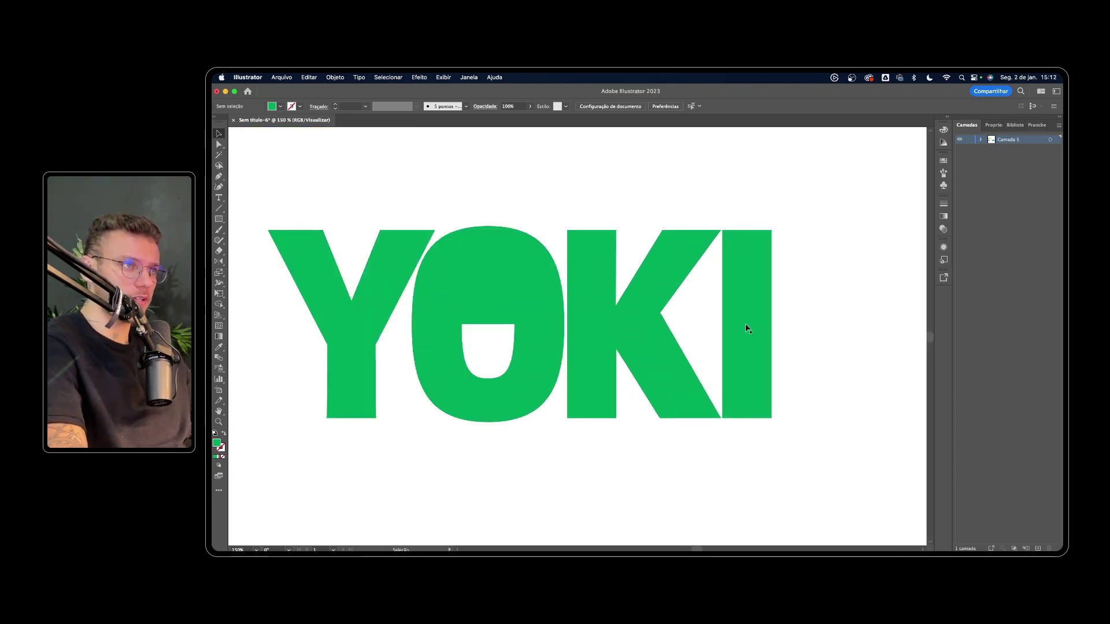
left_click(746, 329)
double_click(746, 324)
left_click(745, 326)
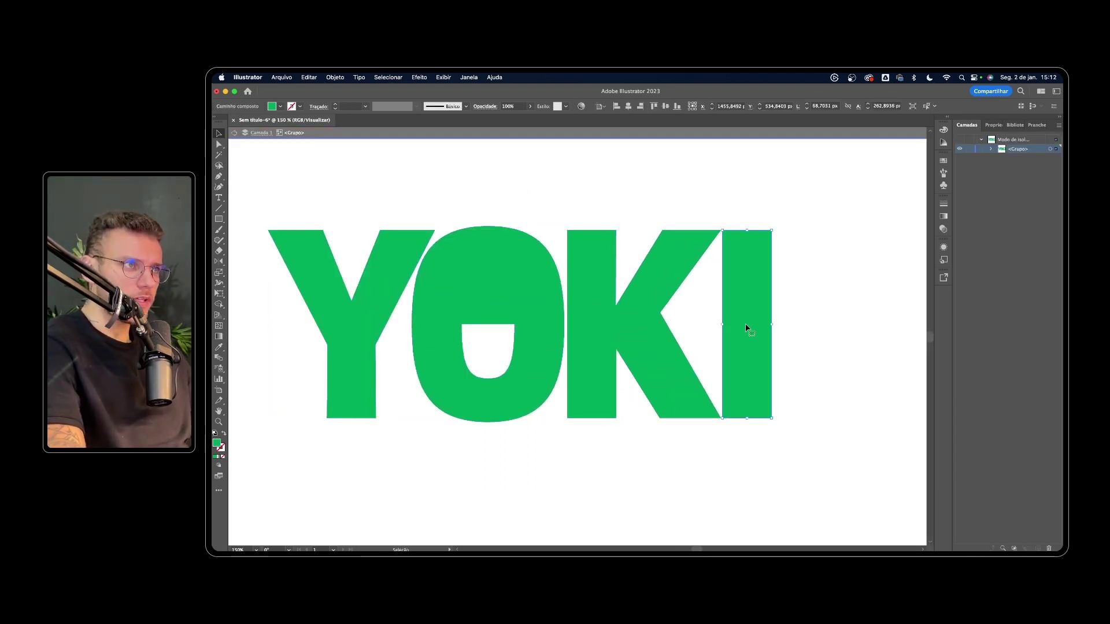
left_click(825, 314)
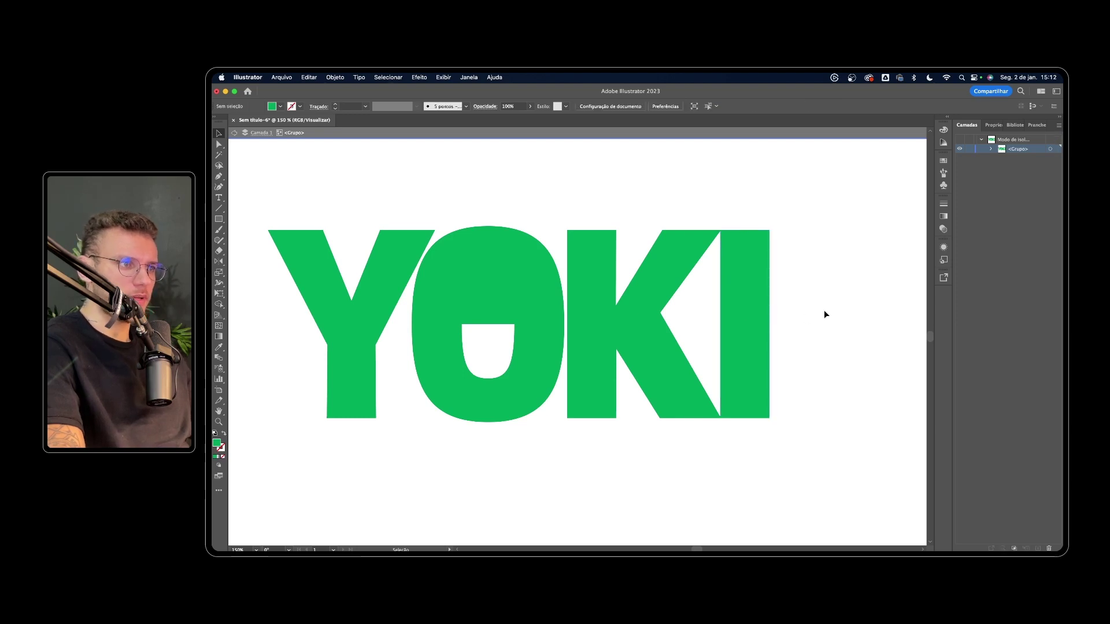
scroll(824, 310, "down", 1)
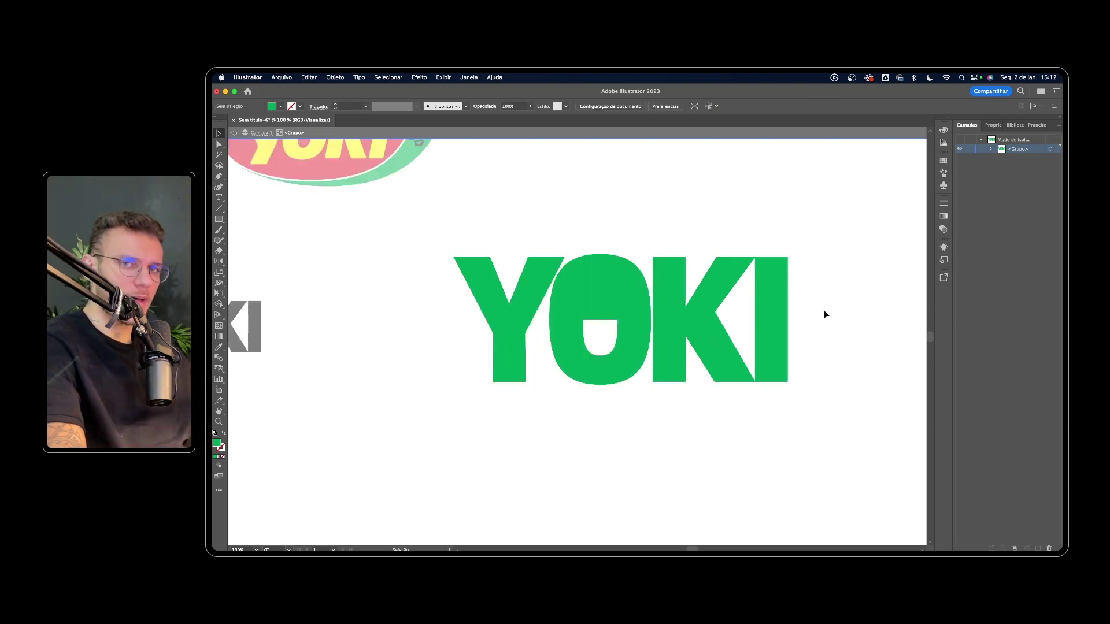
key("Escape")
scroll(824, 310, "down", 1)
left_click_drag(824, 310, 796, 302)
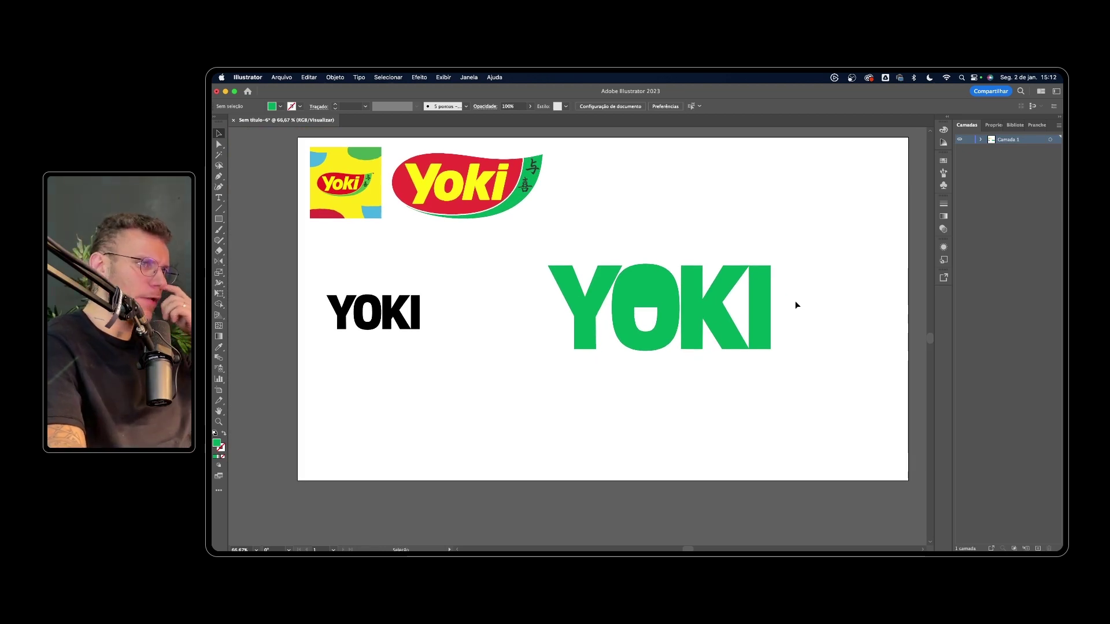
scroll(631, 293, "up", 2)
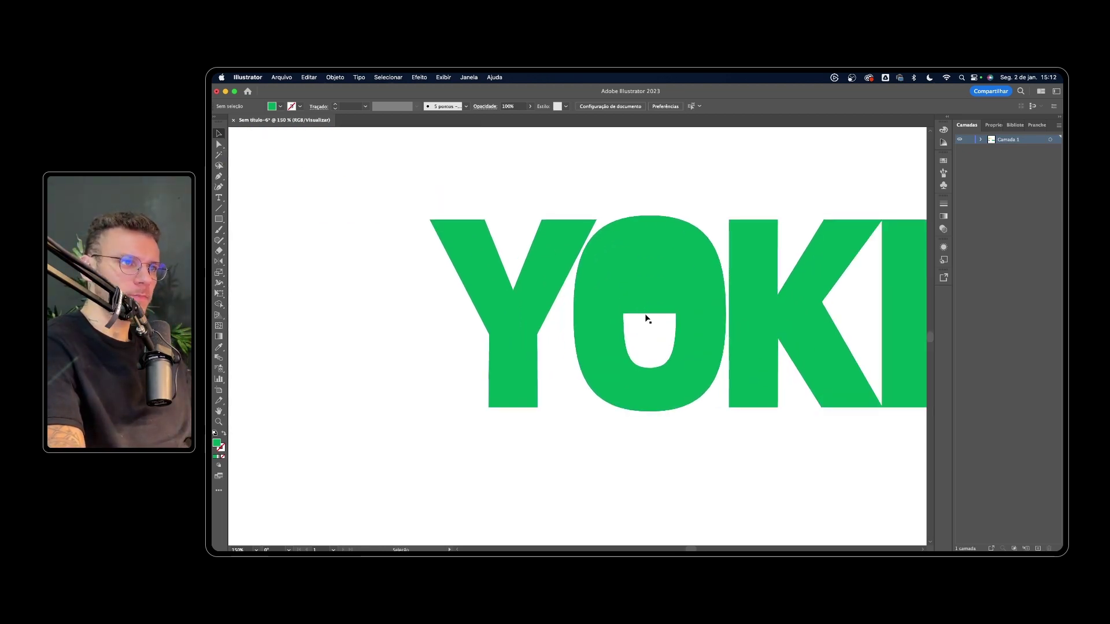
double_click(650, 317)
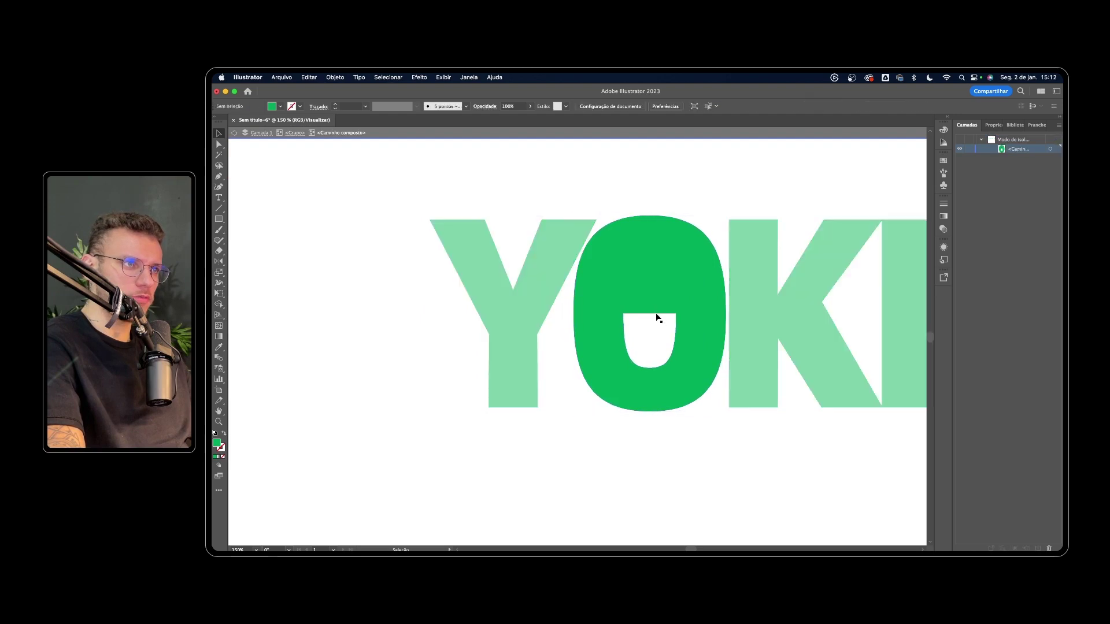
scroll(650, 314, "down", 1)
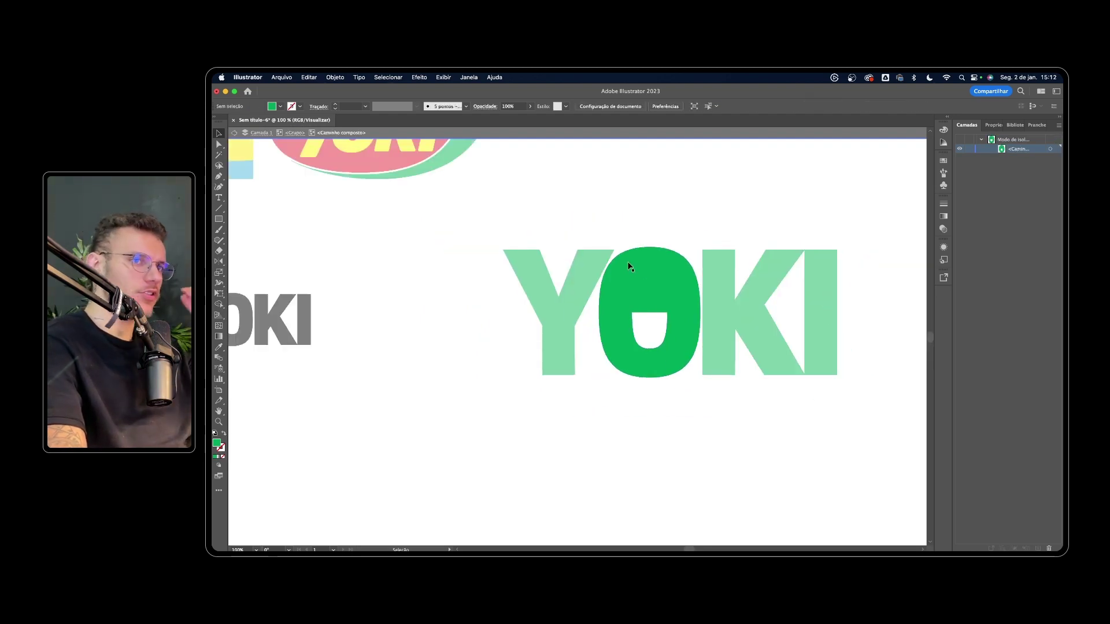
scroll(549, 289, "left", 3)
scroll(476, 307, "left", 5)
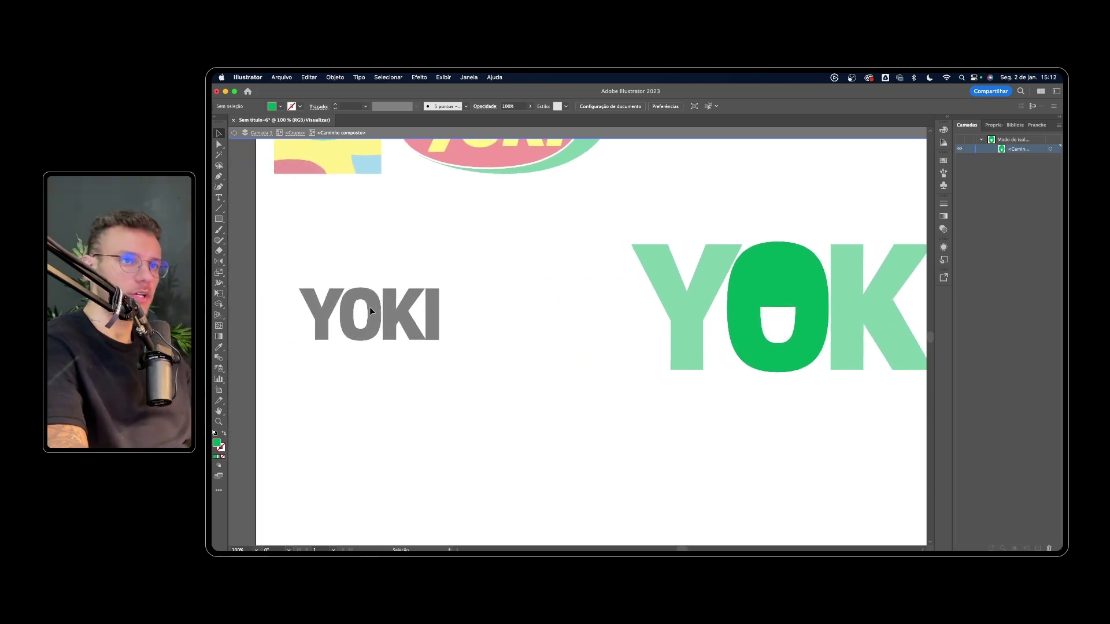
key("space")
left_click_drag(792, 267, 742, 272)
scroll(742, 272, "up", 1)
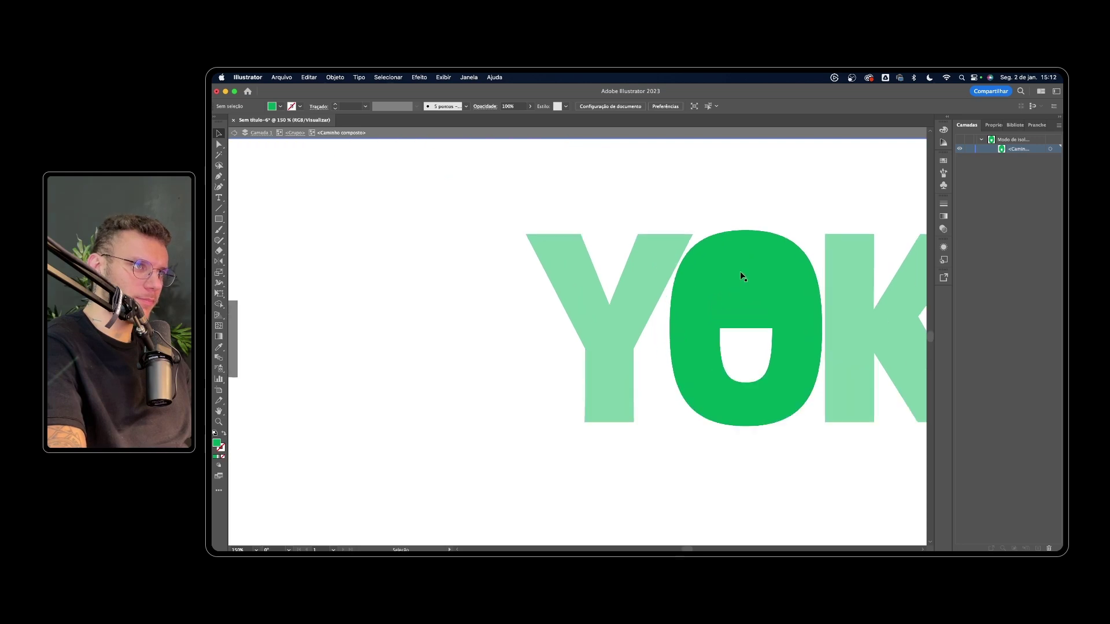
scroll(745, 272, "down", 2)
key("Escape")
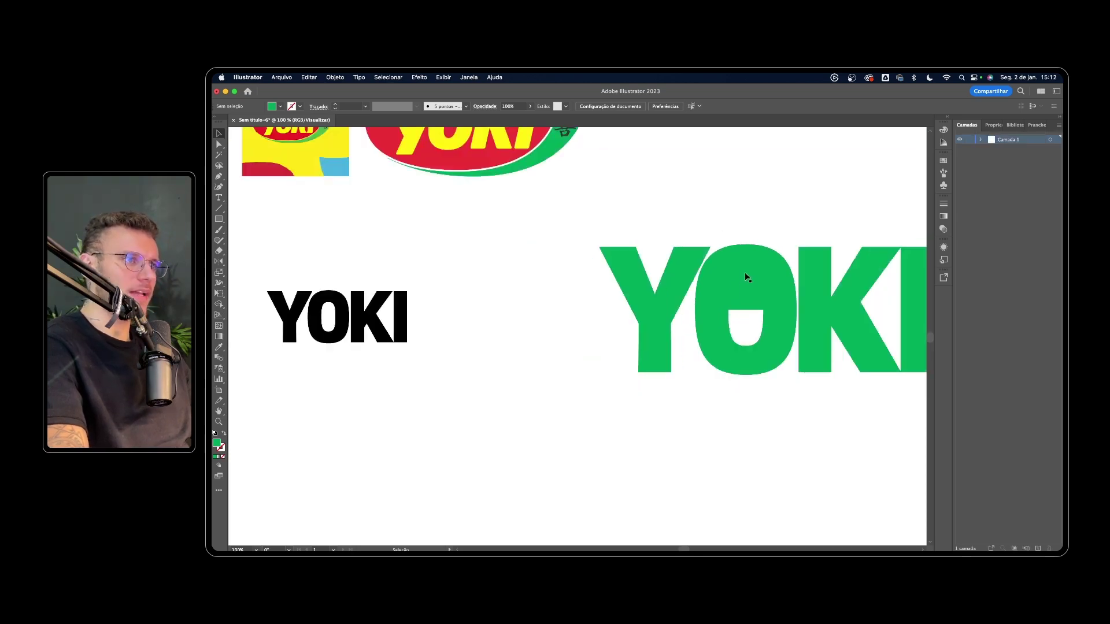
scroll(744, 273, "down", 2)
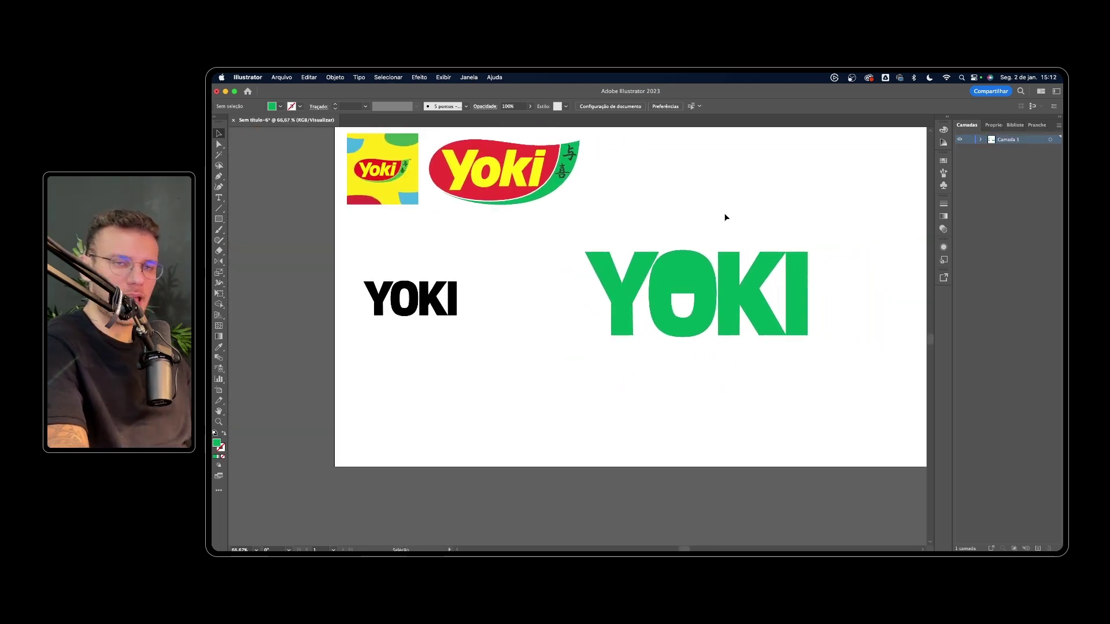
scroll(724, 216, "down", 1)
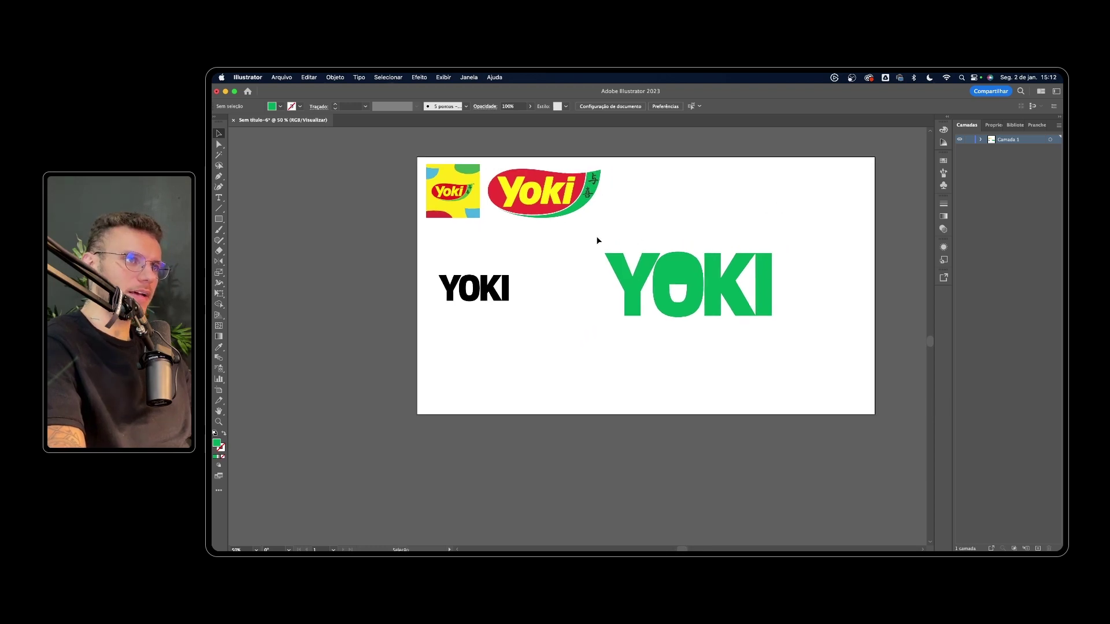
left_click_drag(595, 237, 795, 331)
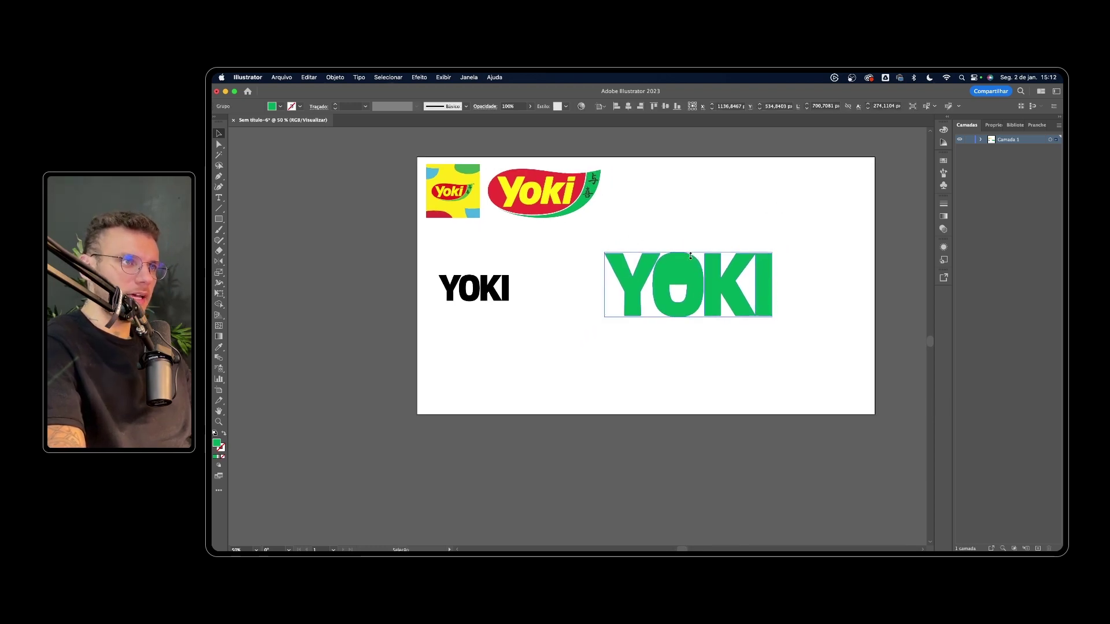
left_click_drag(691, 255, 690, 263)
left_click(760, 230)
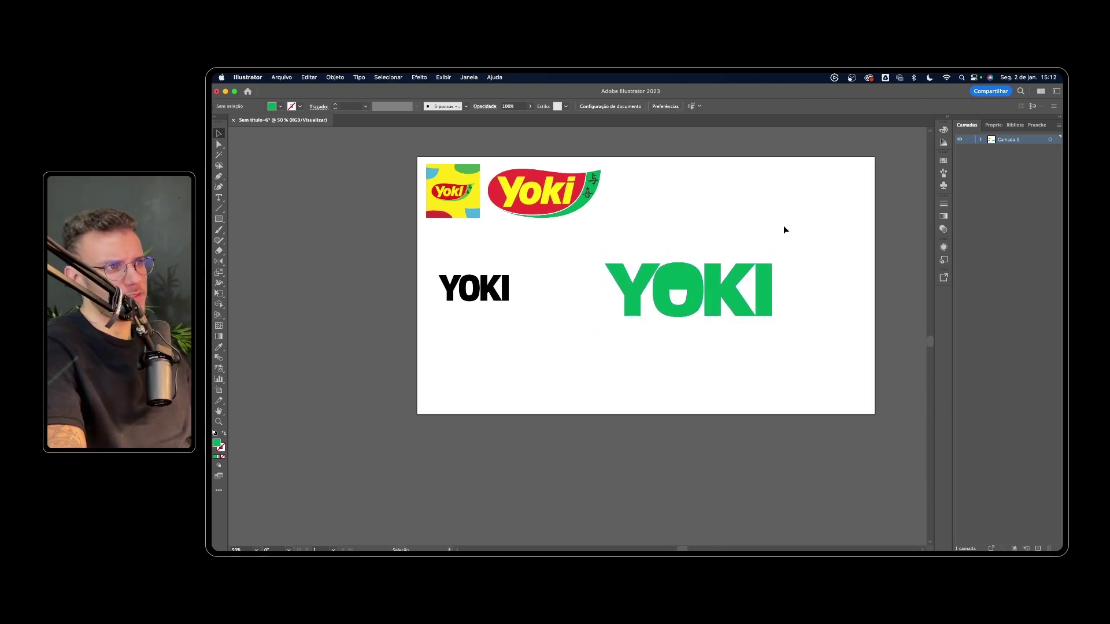
key("ctrl+z")
scroll(713, 250, "up", 2)
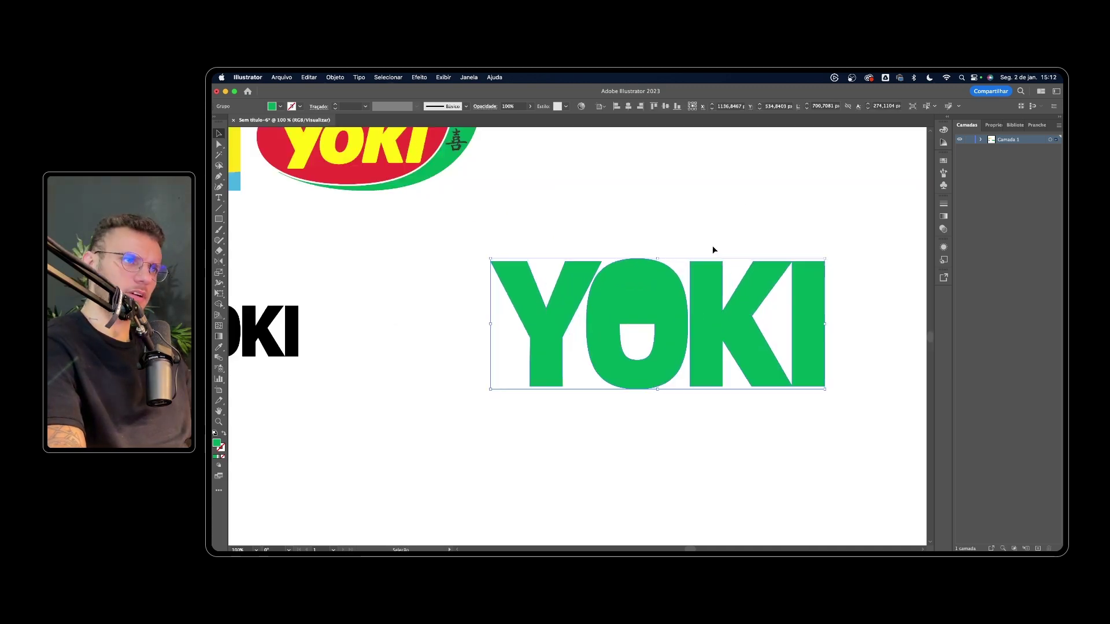
left_click(712, 245)
scroll(763, 242, "down", 2)
scroll(762, 240, "up", 6)
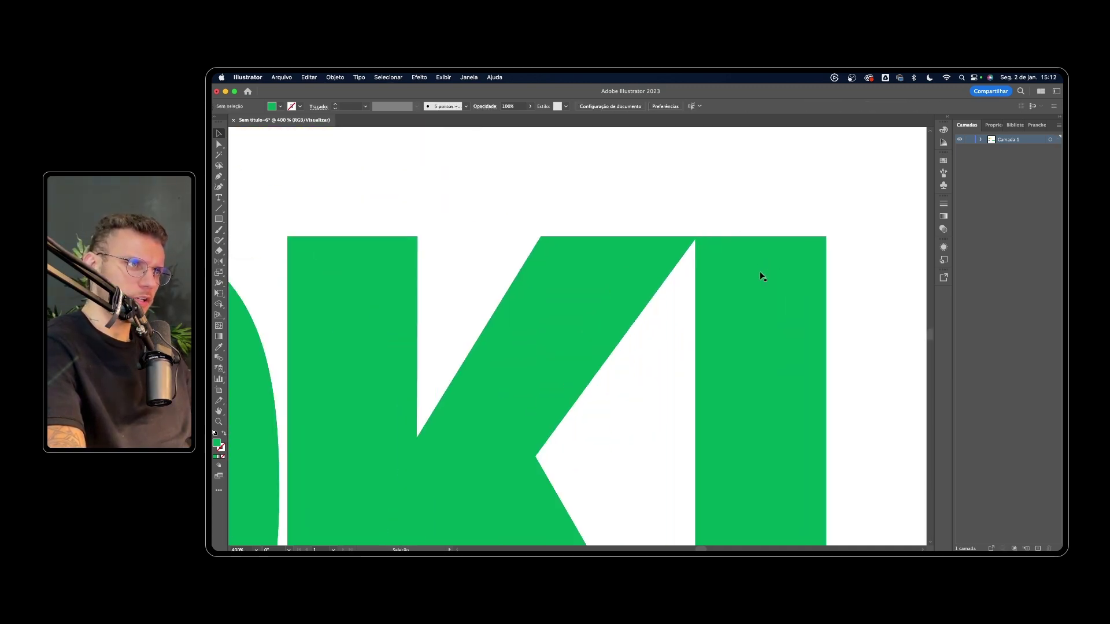
scroll(660, 218, "up", 2)
scroll(660, 218, "up", 2)
scroll(663, 218, "down", 5)
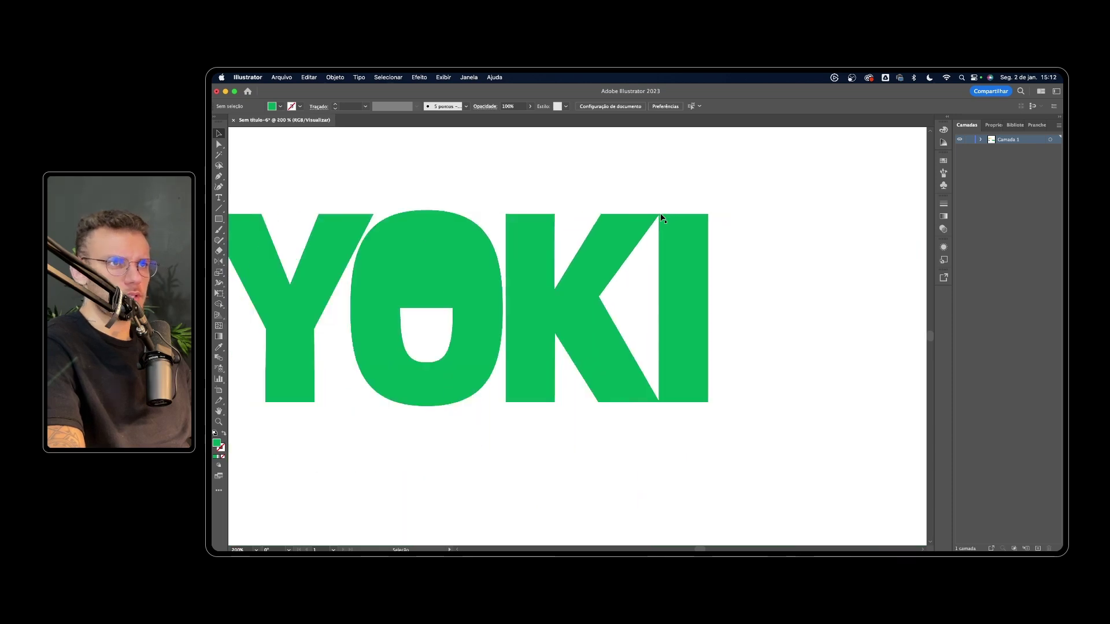
scroll(663, 218, "down", 1)
scroll(759, 297, "down", 2)
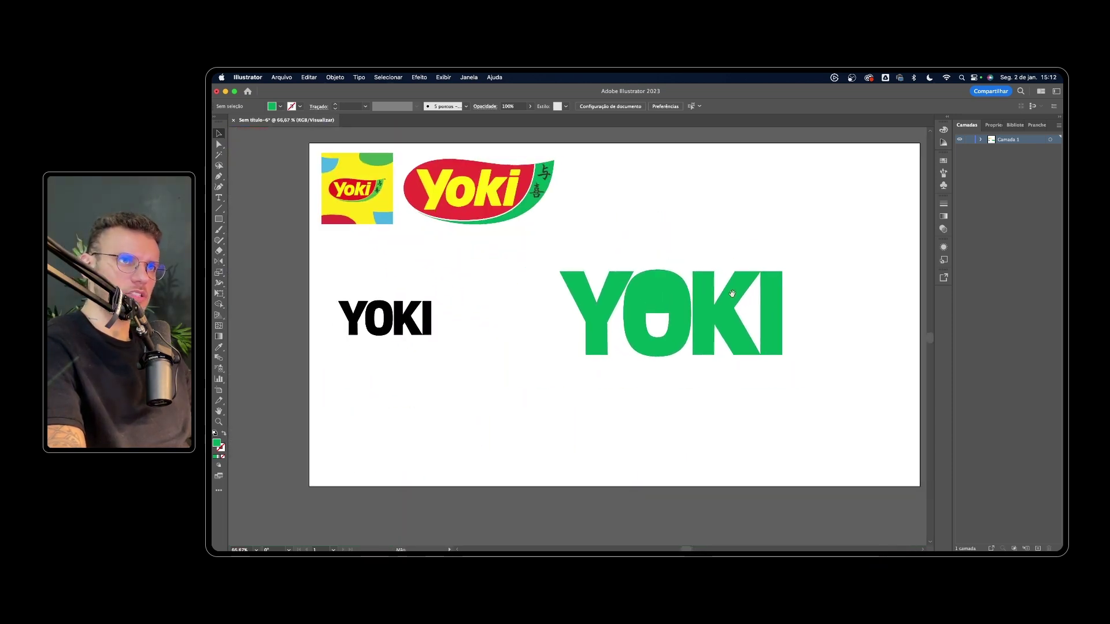
left_click_drag(753, 359, 817, 355)
left_click(817, 355)
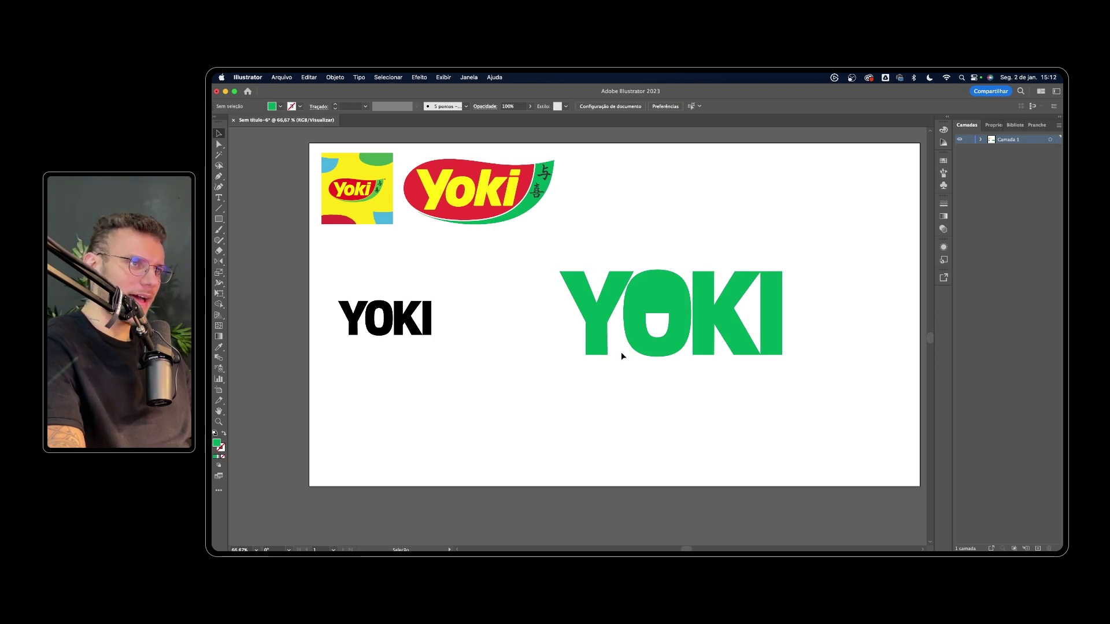
scroll(621, 352, "down", 1)
left_click_drag(570, 322, 779, 370)
left_click(780, 373)
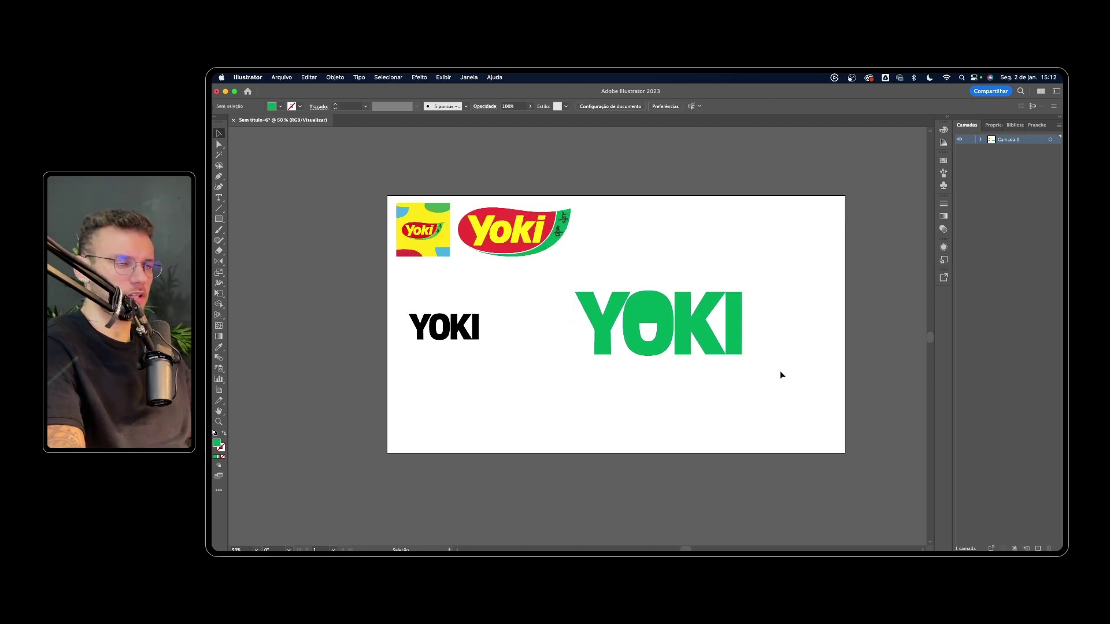